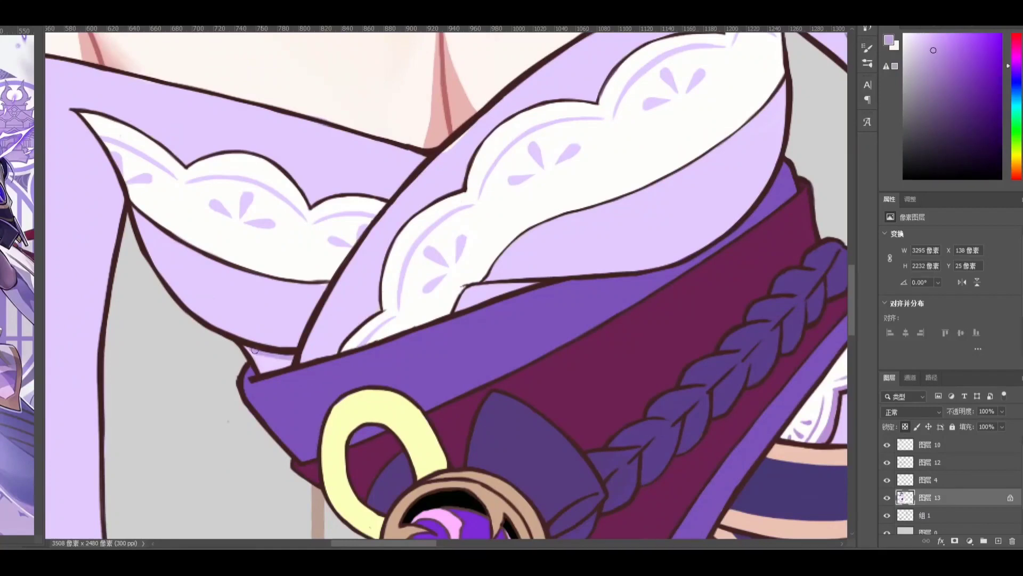
Paint a muted purple shadow along the lower edge of the lavender collar flap beneath the lace
scroll(254, 350, "up", 3)
scroll(273, 438, "down", 3)
mouse_move(405, 277)
left_mouse_down()
mouse_move(441, 244)
mouse_move(341, 330)
mouse_move(332, 241)
mouse_move(320, 394)
left_mouse_up()
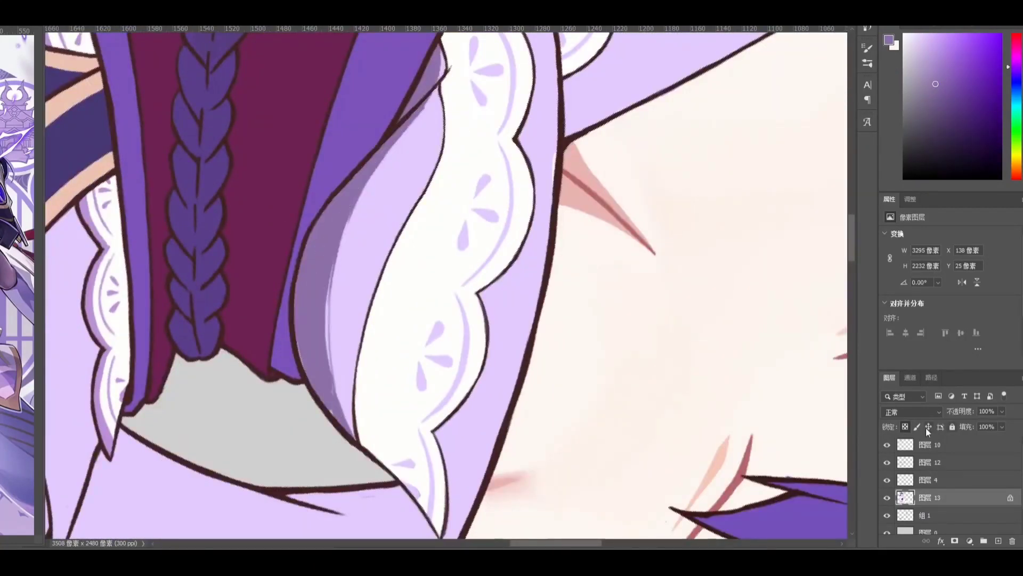
Paint a thin saturated purple border on the collar flap along the edge of the white lace
left_click(391, 194, "alt")
left_click_drag(391, 194, 405, 257)
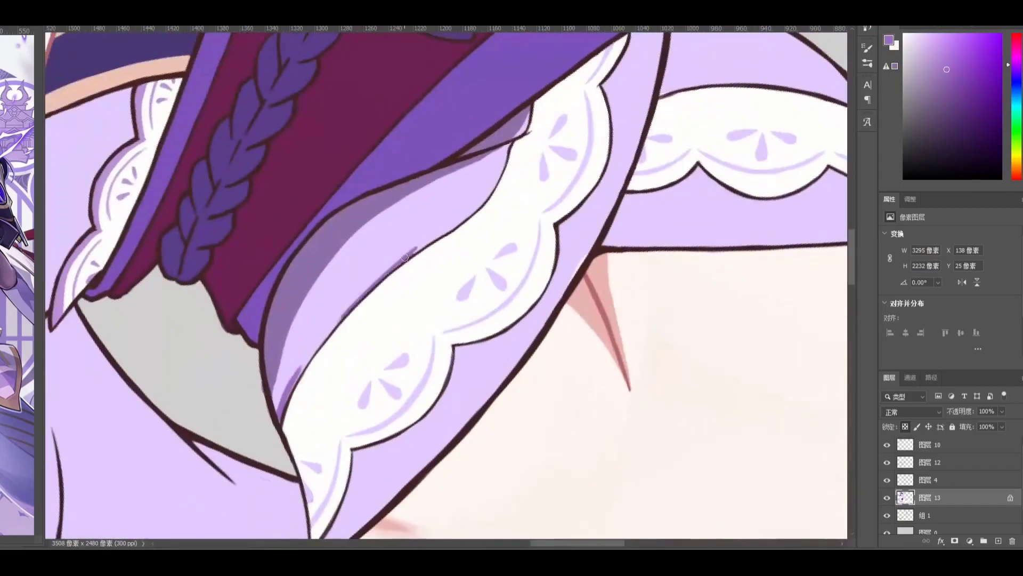
left_click_drag(445, 231, 642, 195)
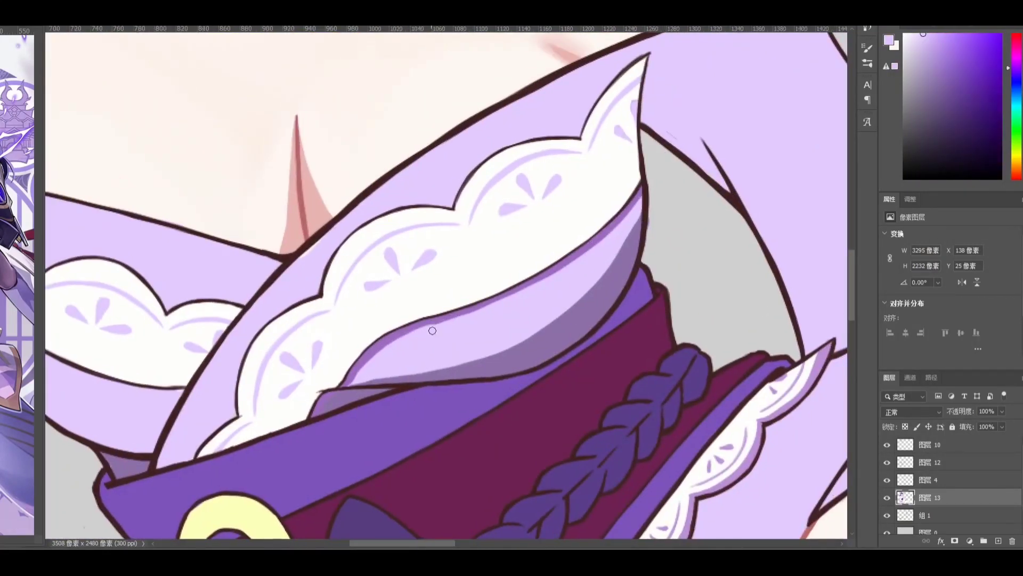
Add a thin peach trim line beside the purple border on the collar flap, following its full length
left_click_drag(445, 327, 354, 358)
left_click(455, 273, "alt")
left_click_drag(455, 273, 354, 330)
left_click(349, 313, "alt")
left_click_drag(402, 301, 659, 219)
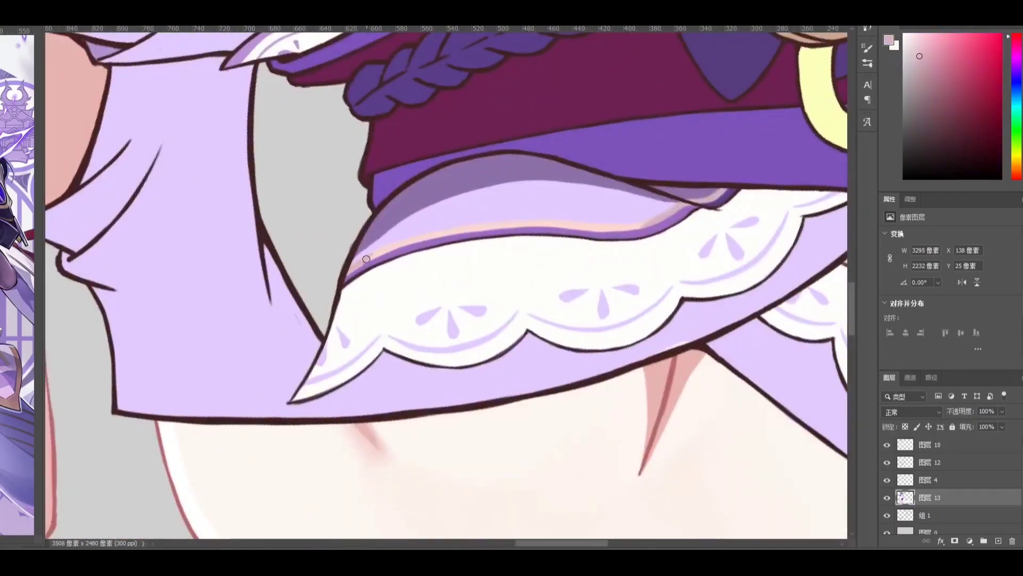
left_click(366, 259, "alt")
left_click_drag(366, 259, 423, 260)
Blend the collar flap's muted purple shadow softly into its lavender base
left_click(464, 299, "alt")
left_click(424, 261, "alt")
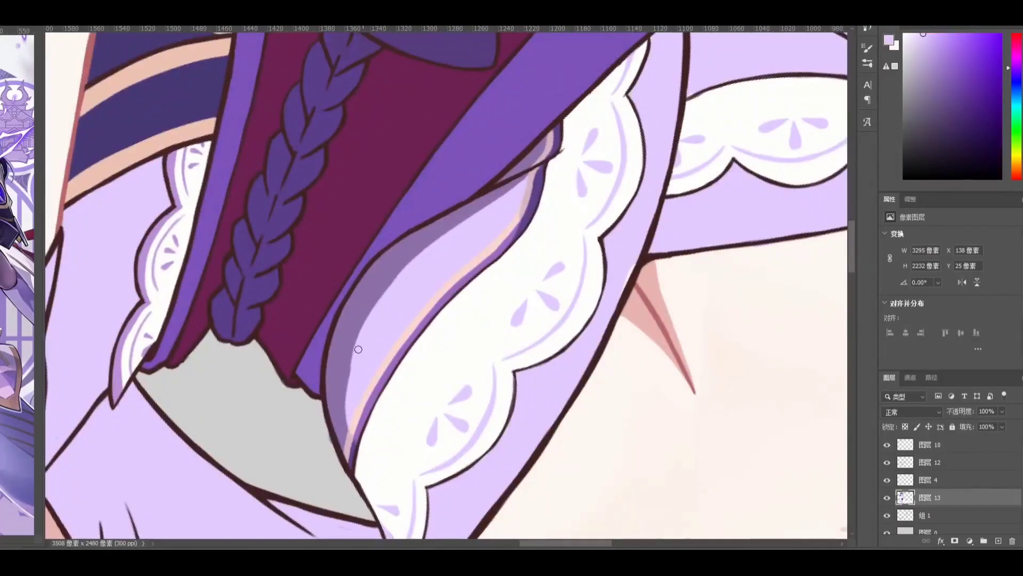
left_click_drag(358, 349, 393, 368)
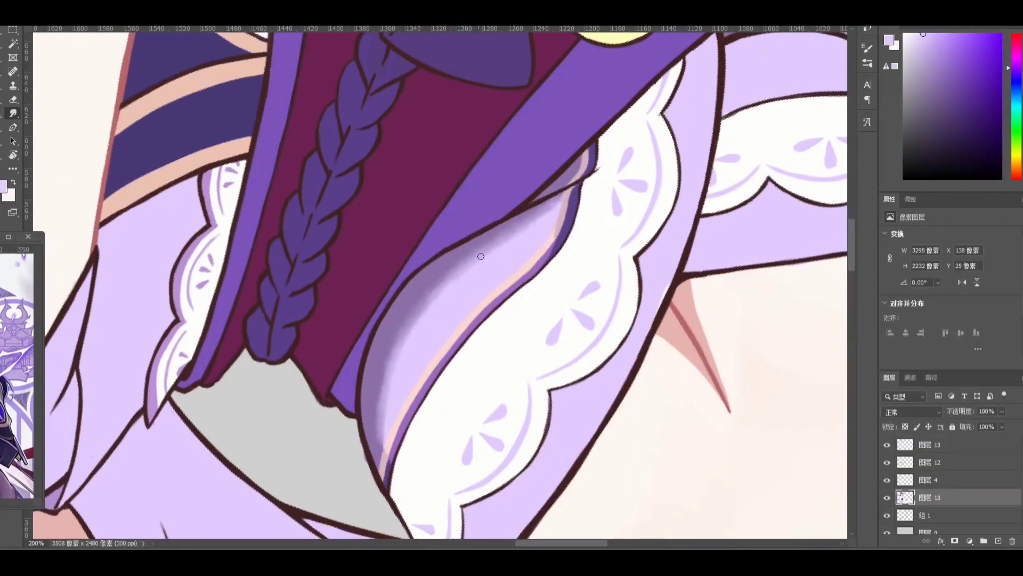
left_click_drag(459, 266, 276, 347)
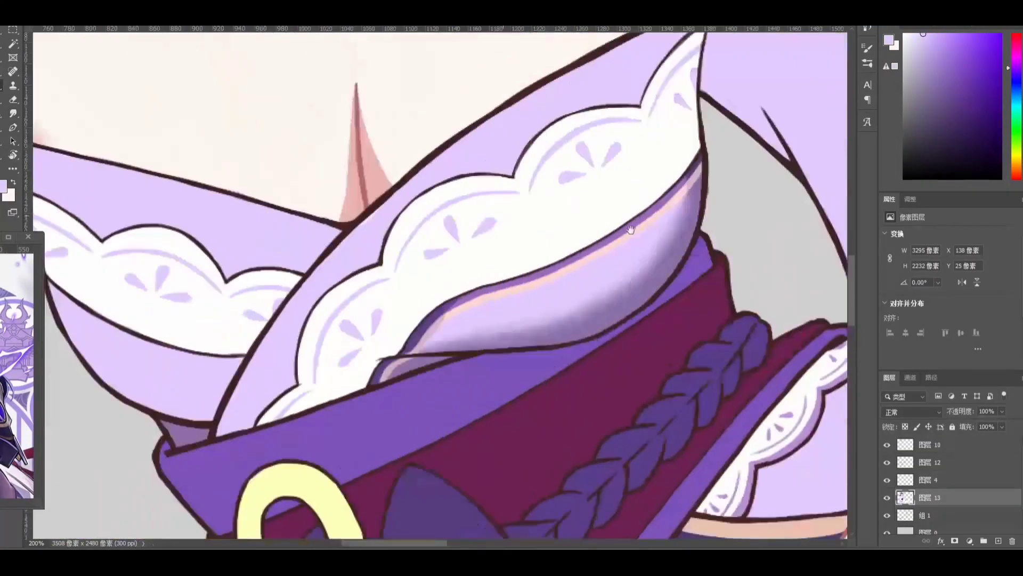
Shade the far collar piece below its lace and the lower corner of the front collar in muted purple
left_click(275, 346, "alt")
mouse_move(375, 300)
left_mouse_down()
mouse_move(330, 224)
mouse_move(299, 320)
mouse_move(320, 213)
mouse_move(283, 324)
mouse_move(330, 251)
mouse_move(480, 223)
mouse_move(467, 91)
left_mouse_up()
left_click(321, 347, "alt")
left_click(321, 347, "alt")
left_click_drag(321, 348, 291, 303)
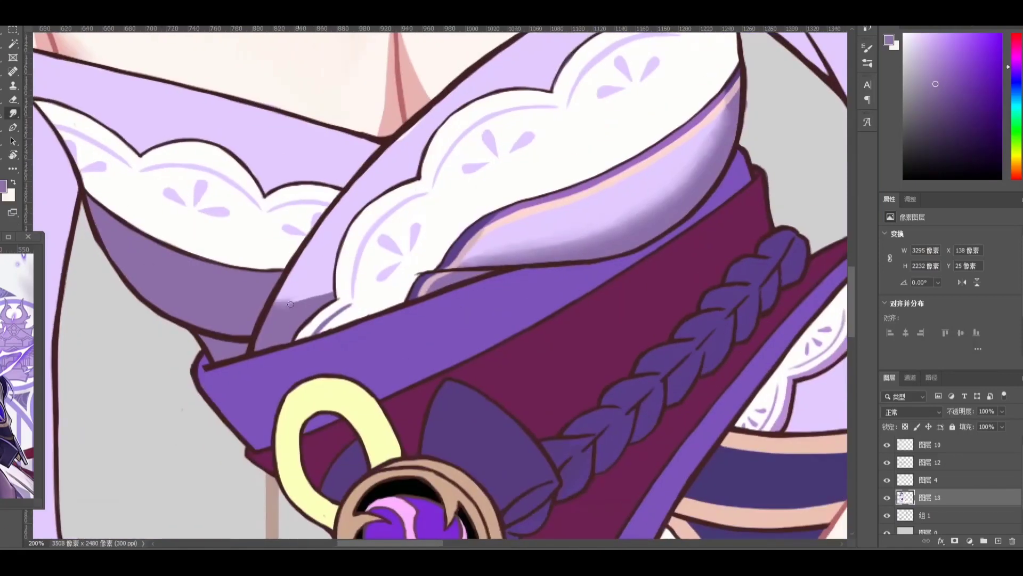
left_click_drag(596, 240, 361, 350)
left_click(430, 358, "alt")
Paint muted purple shadows along the sleeve's inner edge, beside the lace tip and under the cuff fold
scroll(352, 273, "down", 5)
scroll(326, 303, "up", 8)
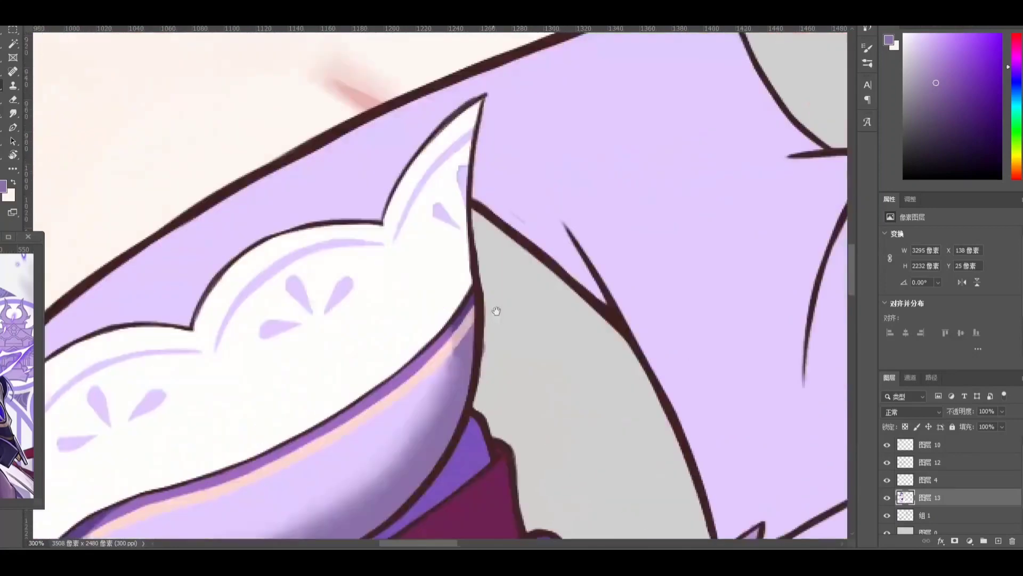
left_click_drag(497, 311, 443, 444)
mouse_move(427, 308)
left_mouse_down()
mouse_move(506, 362)
mouse_move(549, 432)
left_mouse_up()
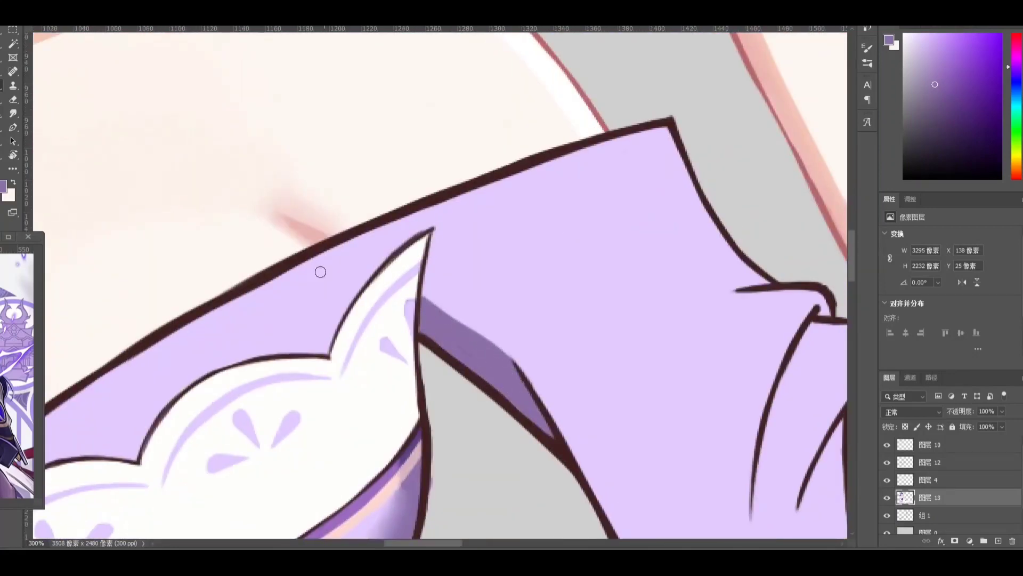
key("r")
left_click_drag(330, 255, 564, 261)
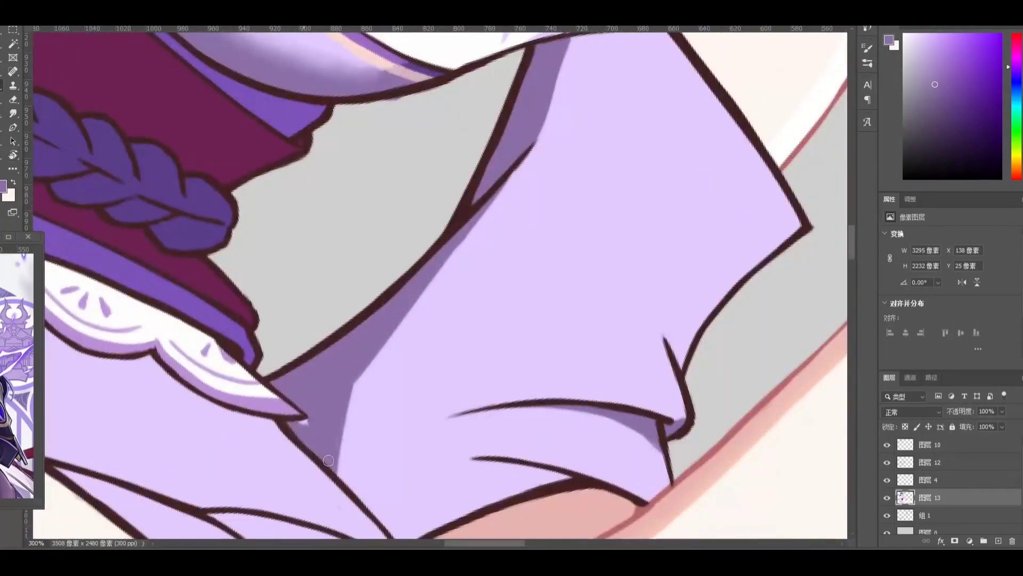
Paint muted purple shadows on the lavender skirt along the scalloped lace and inside the overlapping fold
key("ctrl+0")
scroll(440, 279, "up", 8)
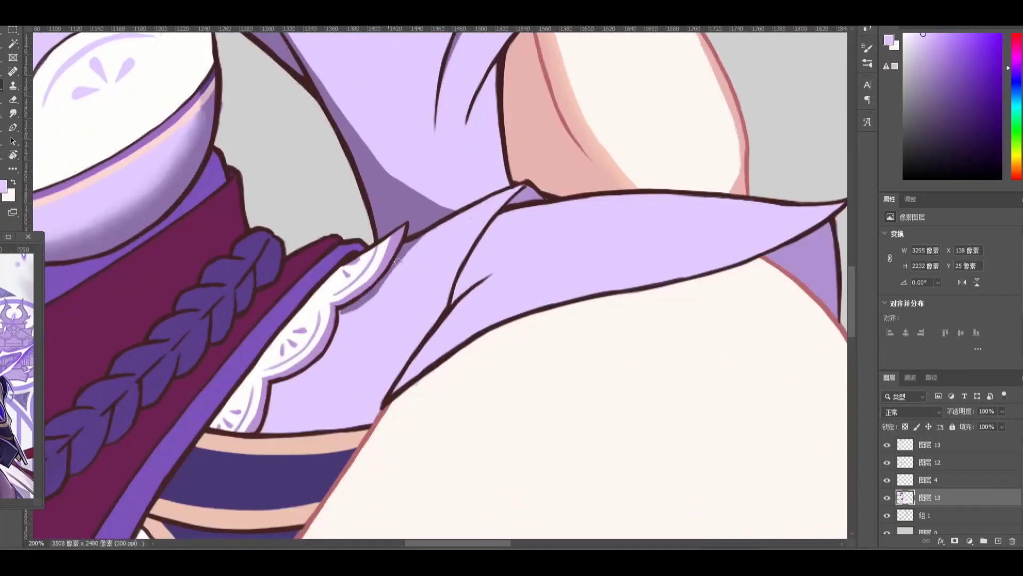
scroll(397, 261, "down", 3)
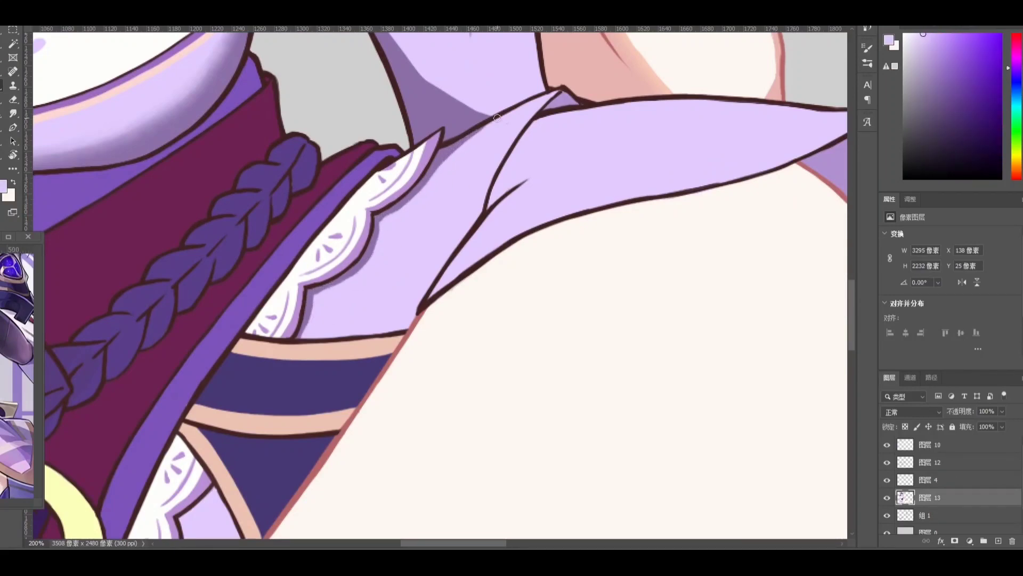
scroll(376, 219, "up", 3)
left_click_drag(506, 255, 442, 301)
scroll(400, 335, "down", 3)
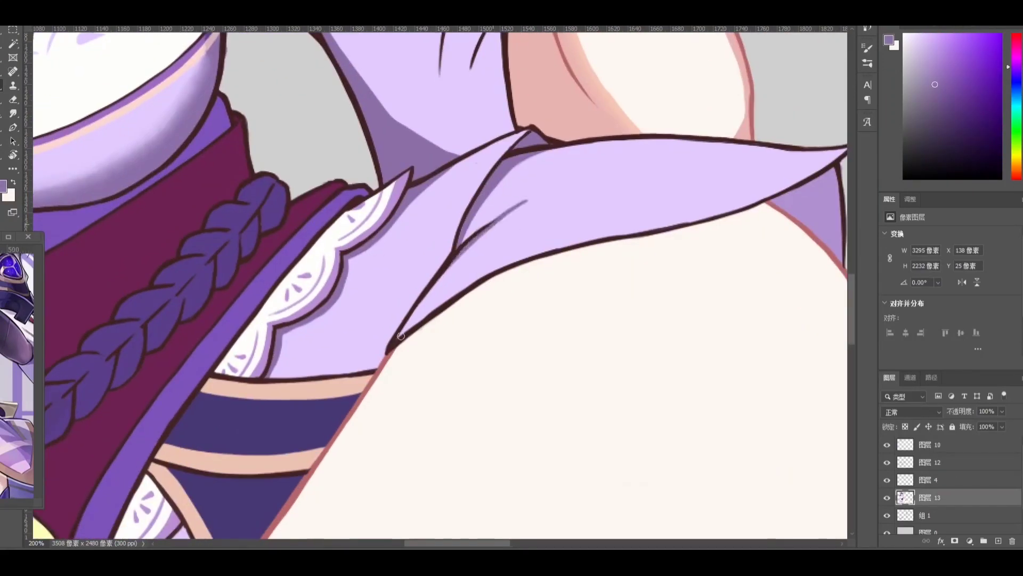
left_click_drag(489, 222, 558, 177)
Fill the small lavender skirt panel beside the lower lace with muted purple shadow
scroll(514, 297, "up", 3)
scroll(514, 297, "right", 6)
scroll(450, 290, "down", 5)
scroll(450, 290, "left", 10)
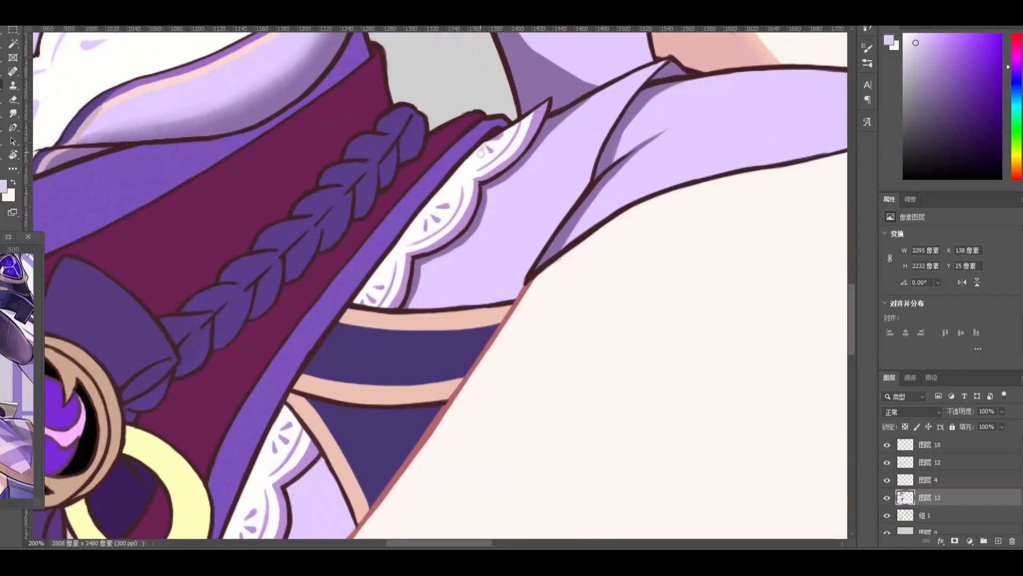
scroll(414, 225, "down", 5)
scroll(276, 310, "left", 1)
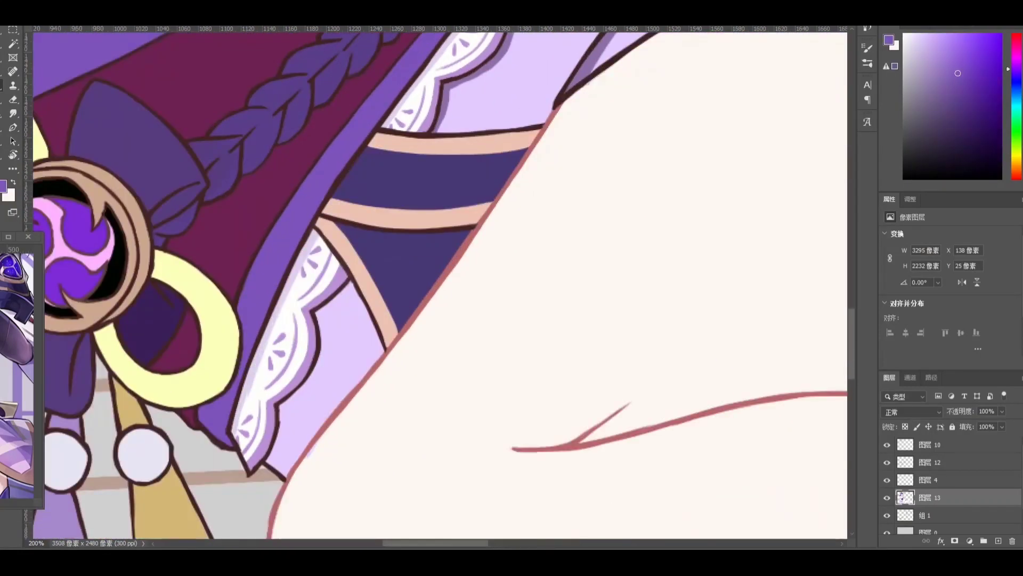
scroll(266, 331, "right", 2)
scroll(288, 298, "down", 1)
left_click(307, 270, "alt")
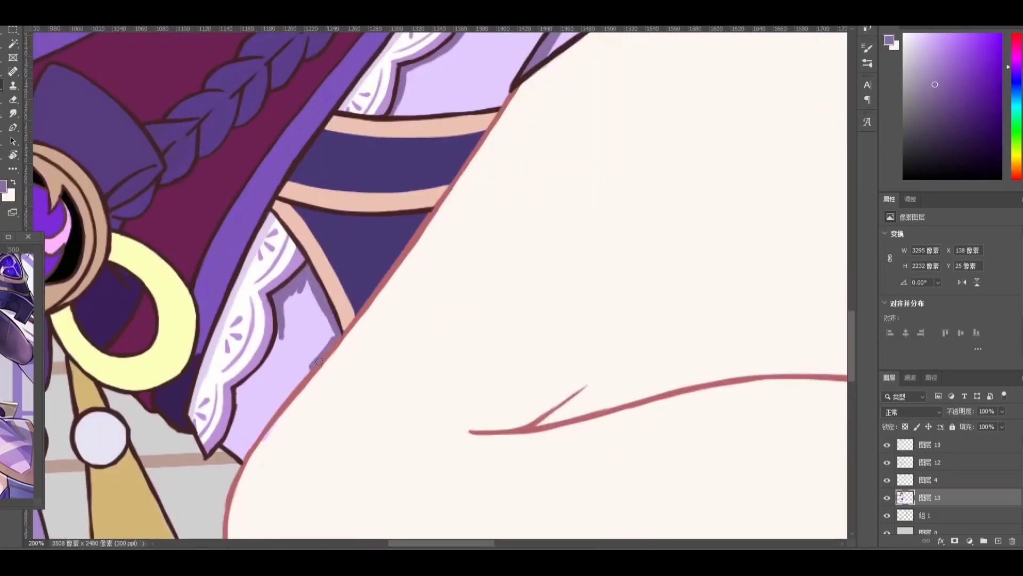
left_click_drag(285, 353, 256, 421)
scroll(331, 376, "up", 2)
left_click(346, 384, "alt")
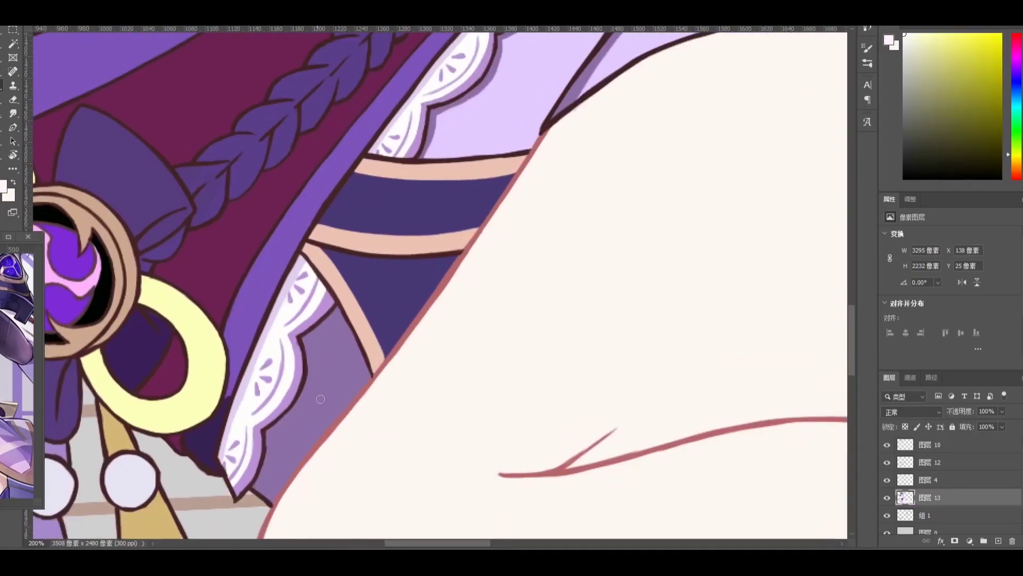
Paint darker shadows on the navy and peach hip strap where it meets the purple skirt trim
key("ctrl+0")
scroll(294, 320, "up", 6)
left_click(375, 255, "alt")
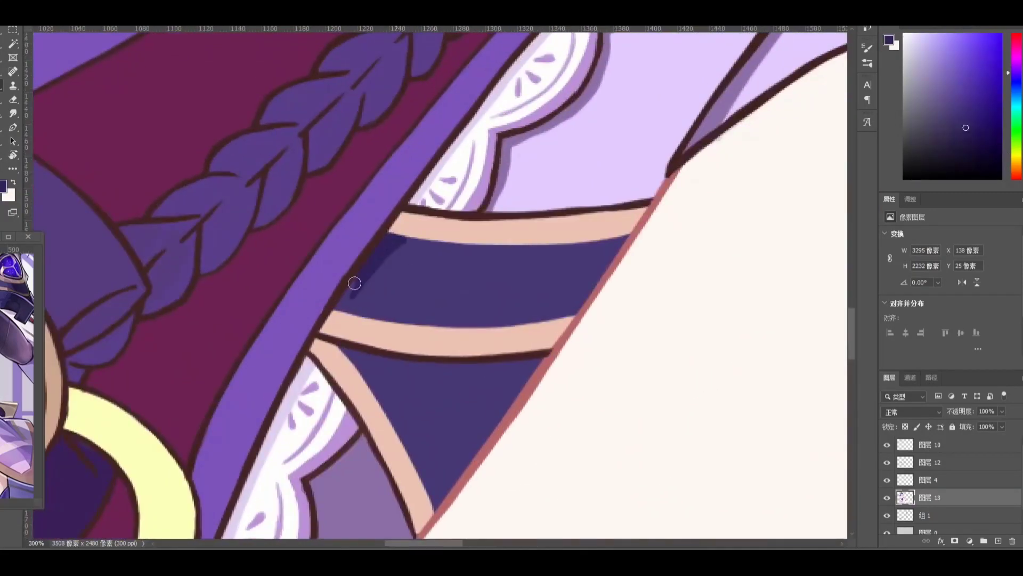
left_click_drag(355, 283, 343, 308)
left_click(409, 220, "alt")
left_click_drag(361, 239, 388, 258)
left_click(389, 258, "alt")
Add a peach edge to the lower navy strap and fill the gap beside the thigh with purple
mouse_move(351, 309)
left_mouse_down()
mouse_move(318, 347)
mouse_move(453, 256)
mouse_move(515, 264)
mouse_move(480, 208)
mouse_move(520, 137)
mouse_move(465, 343)
left_mouse_up()
key("r")
key("r")
left_click(466, 343, "alt")
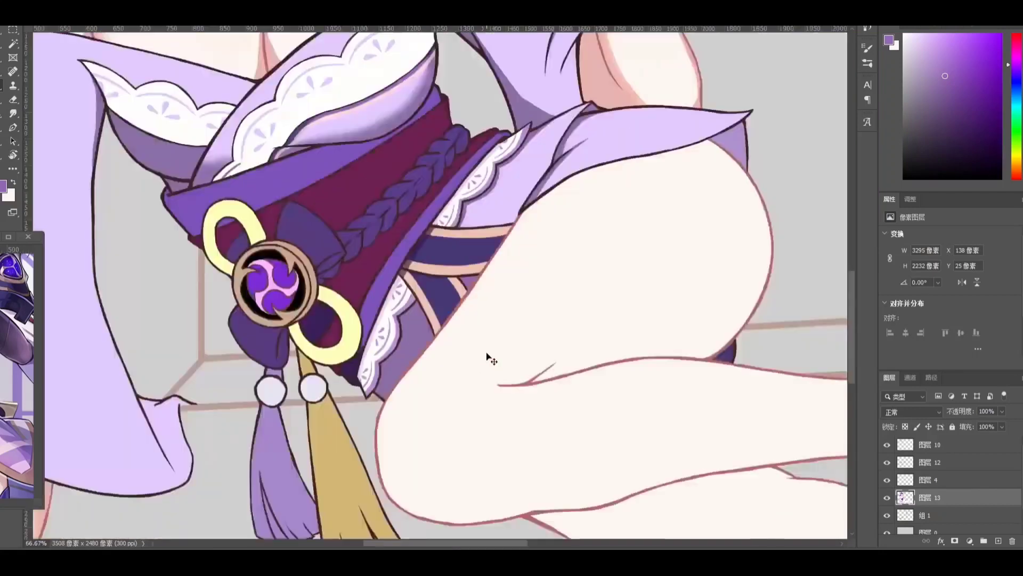
Draw a thin trim line on layer 图层 4 across the skirt flap over the thigh, parallel to its hem
scroll(486, 354, "down", 3)
scroll(486, 354, "up", 3)
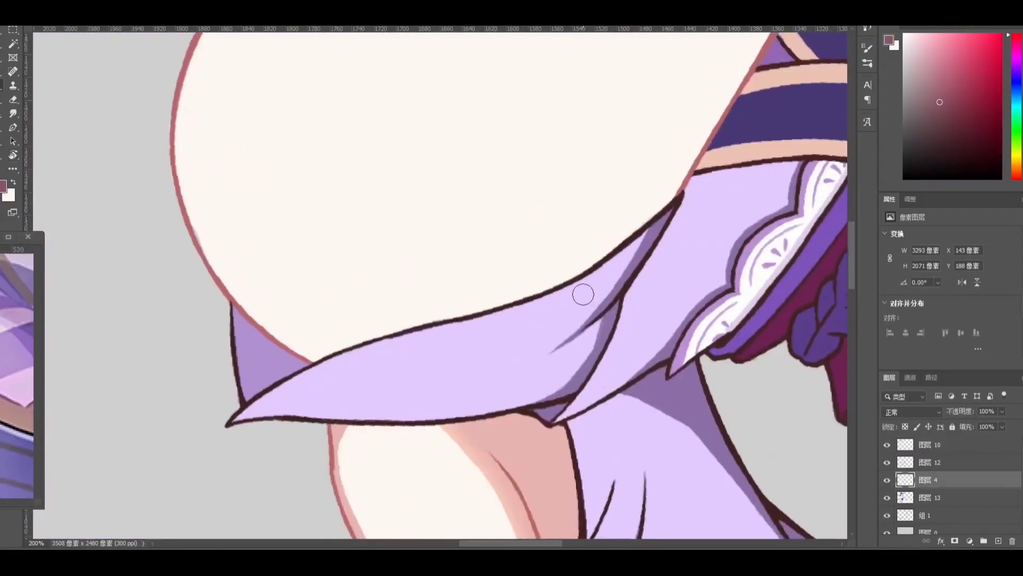
left_click_drag(582, 292, 629, 106)
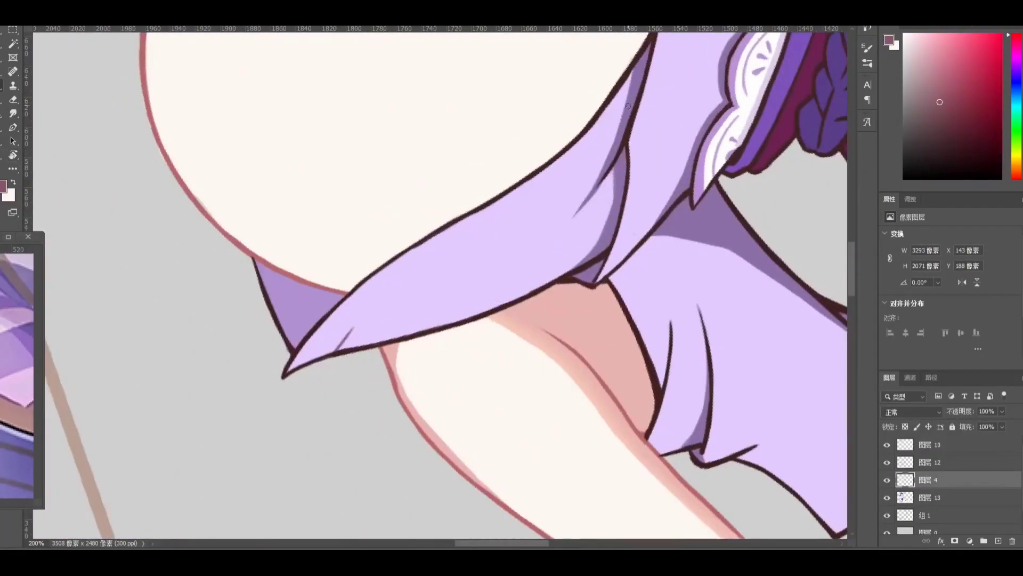
left_click_drag(484, 233, 349, 345)
left_click_drag(387, 287, 419, 253)
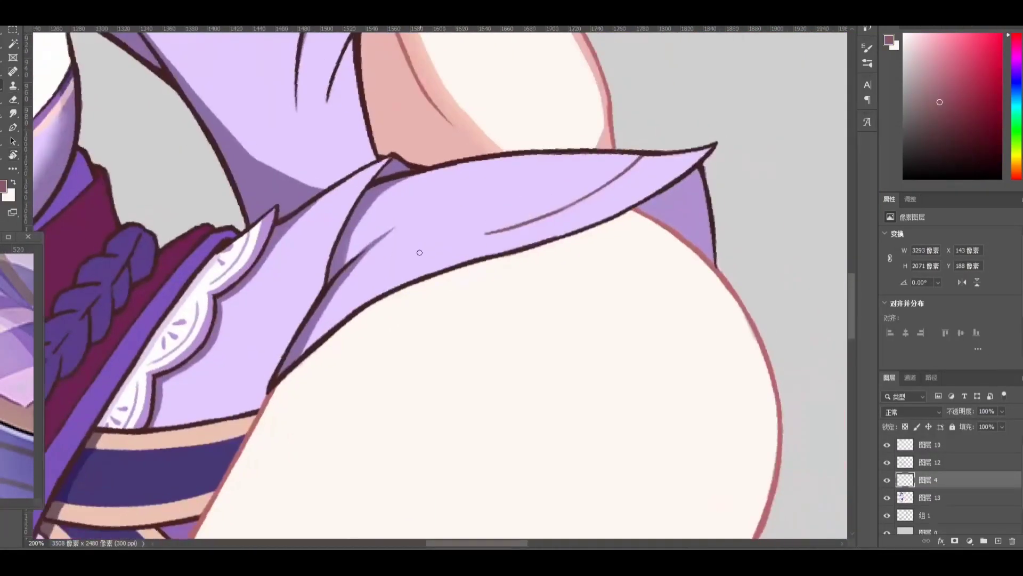
left_click_drag(808, 349, 797, 463)
Fill the skirt flap's hem band with peach on layer 图层 13
left_click(933, 497)
left_click(693, 265, "alt")
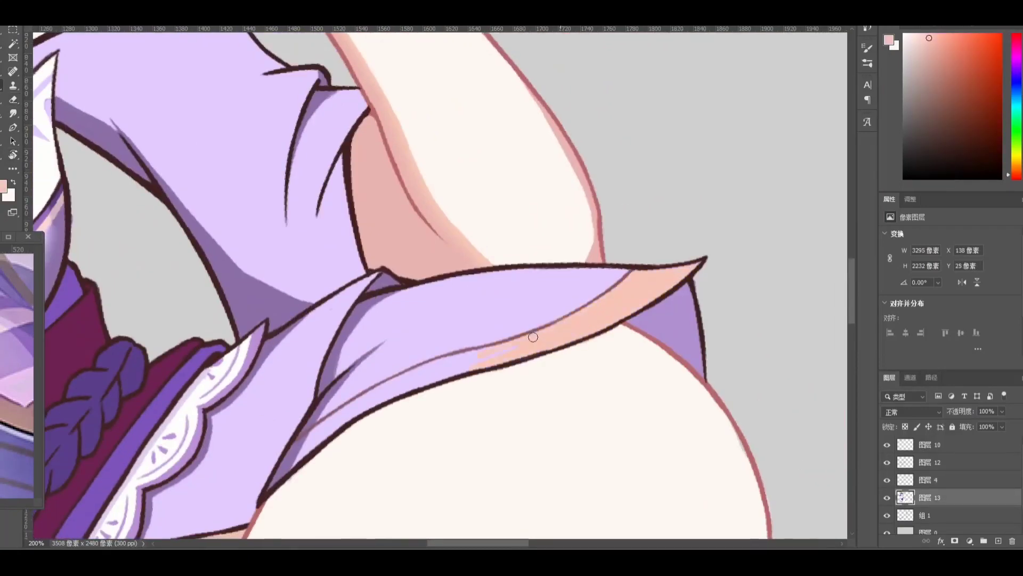
left_click(392, 387, "alt")
scroll(555, 318, "down", 2)
key("ctrl+0")
key("ctrl+1")
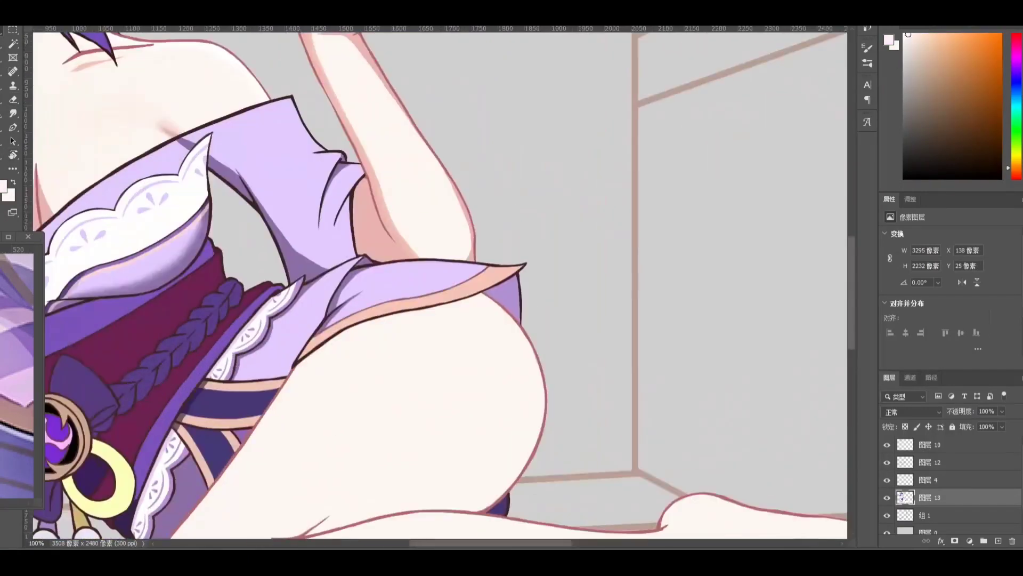
Paint darker peach-brown shadows on the skirt's hem band near the fold and along its middle
left_click_drag(315, 348, 405, 416)
left_click_drag(430, 292, 452, 288)
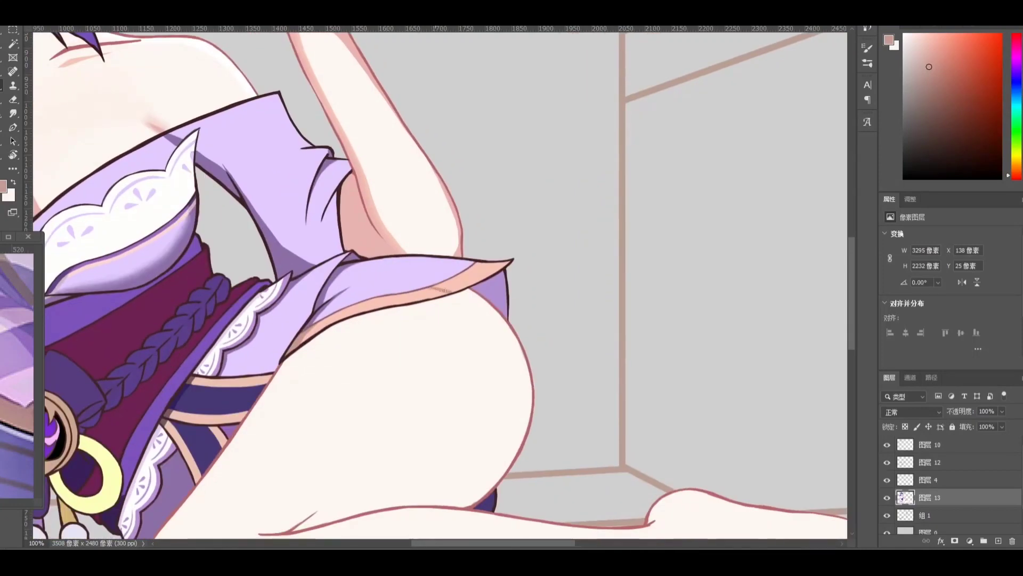
mouse_move(503, 266)
left_mouse_down()
mouse_move(479, 298)
mouse_move(405, 325)
mouse_move(634, 533)
mouse_move(656, 396)
left_mouse_up()
left_click(406, 325, "alt")
Paint adjoining purple, pink and pale greyish-pink pattern stripes across the skirt flap above the peach hem
key("ctrl+plus")
left_click_drag(555, 327, 567, 280)
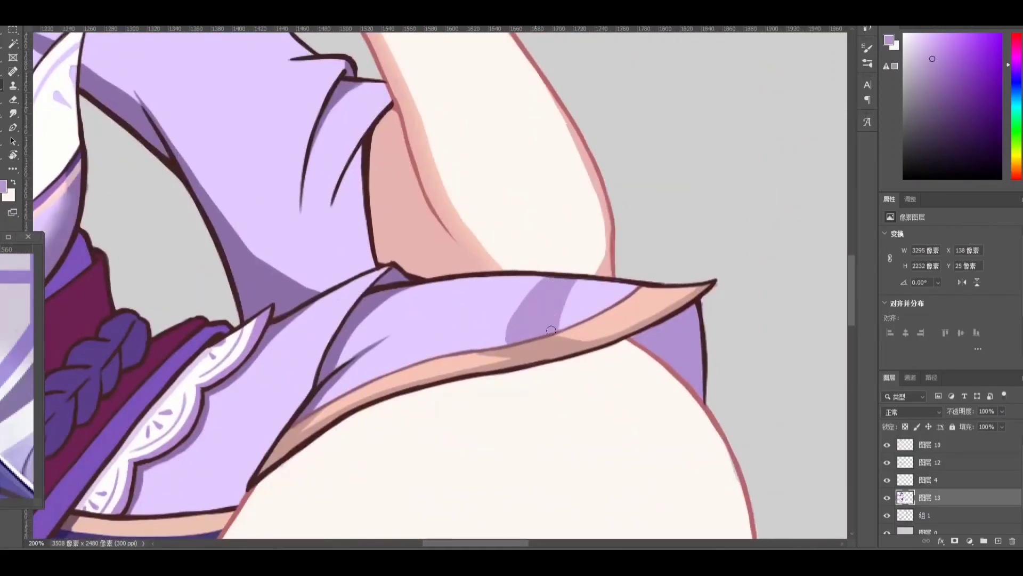
left_click(546, 318, "alt")
left_click_drag(551, 330, 526, 286)
left_click(574, 310, "alt")
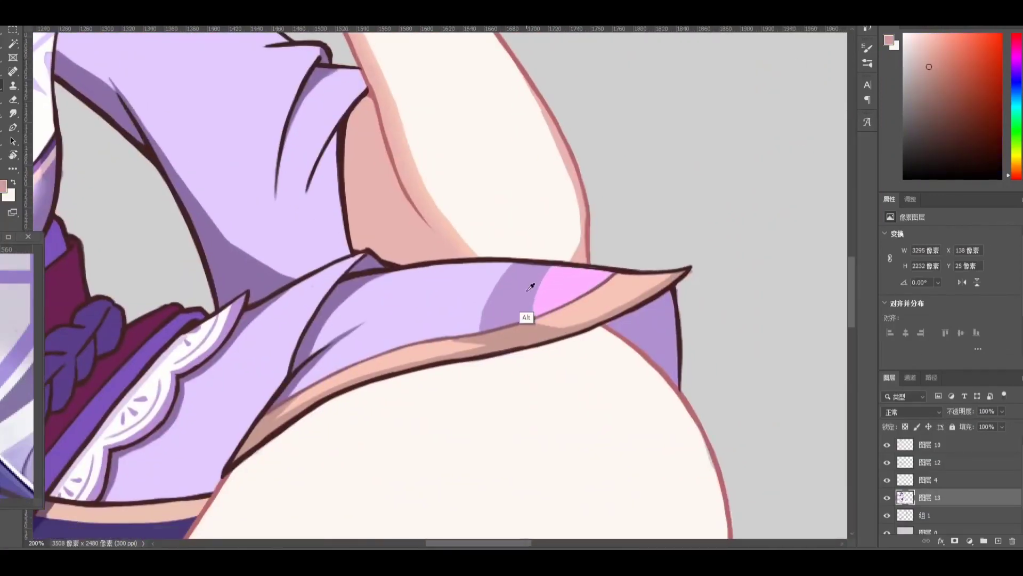
left_click(479, 294, "alt")
key("h")
left_click_drag(471, 331, 418, 243)
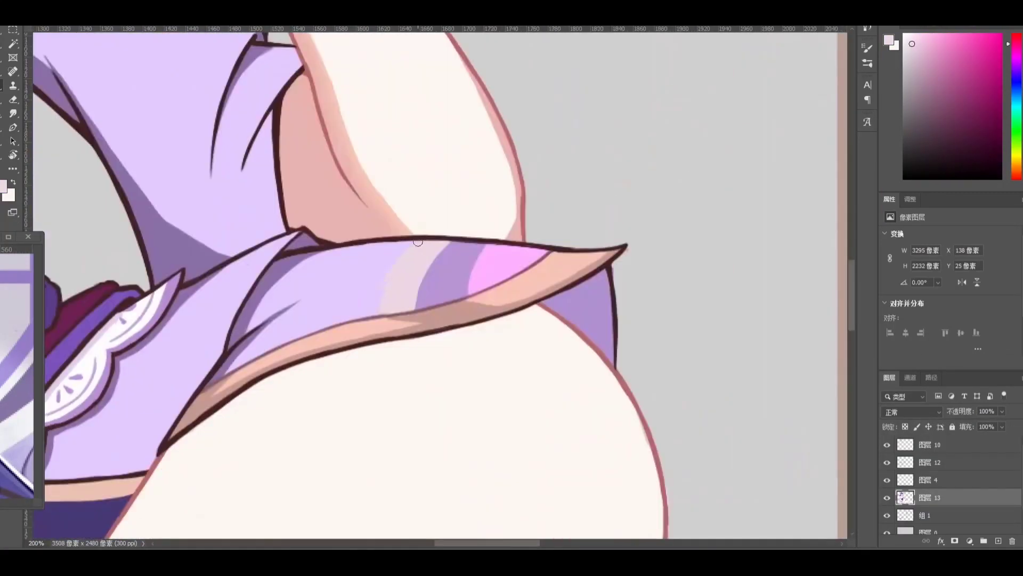
Shade the lower hip strap where it passes beneath the upper one, using dark navy and brown
key("h")
left_click_drag(382, 329, 506, 176)
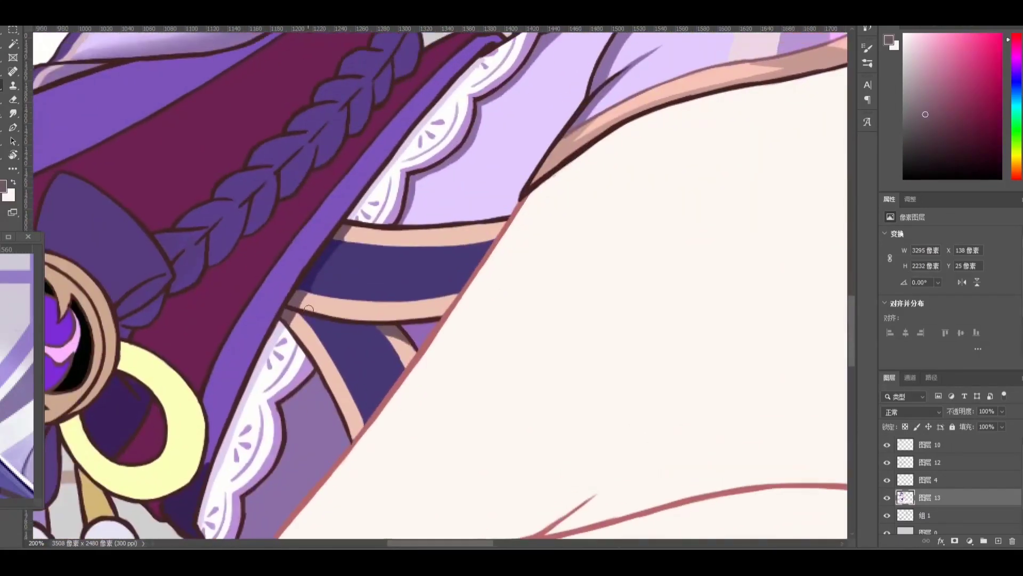
left_click(388, 354, "alt")
left_click(294, 313, "alt")
left_click(302, 326, "alt")
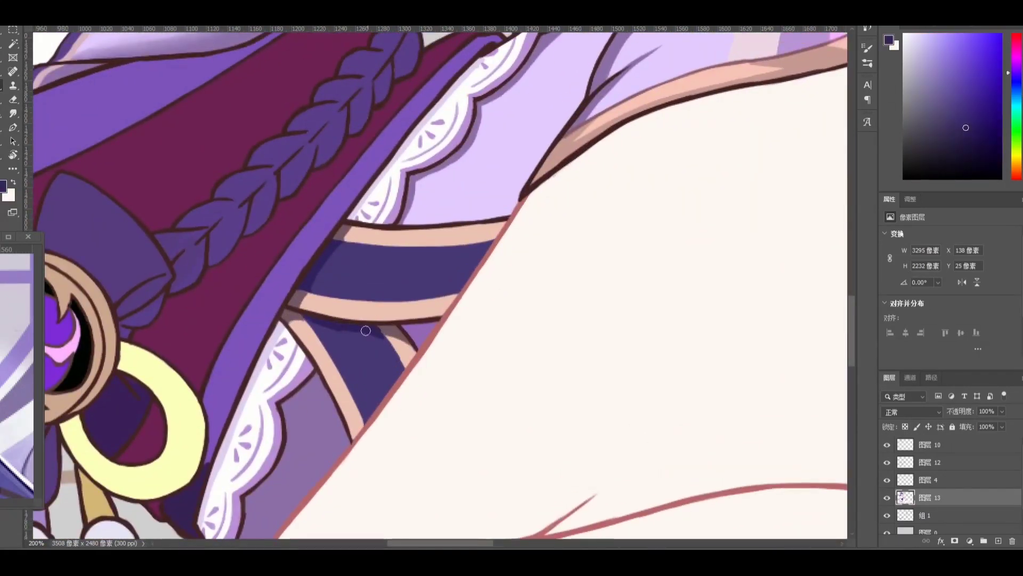
left_click_drag(371, 342, 345, 311)
Paint brown shadows on the pale yellow rings around the round belt medallion
key("ctrl+0")
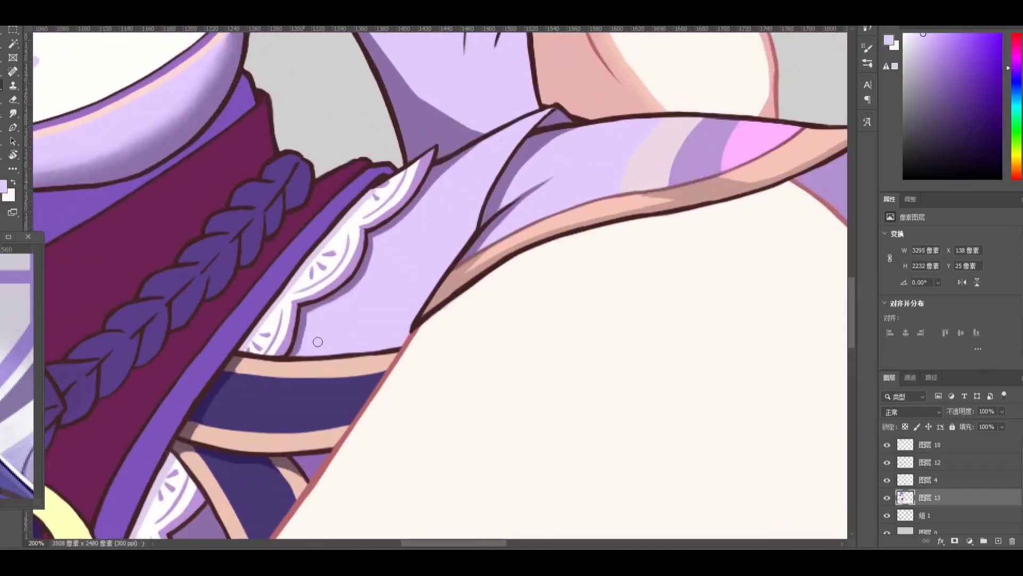
scroll(315, 382, "up", 6)
left_click(304, 235, "alt")
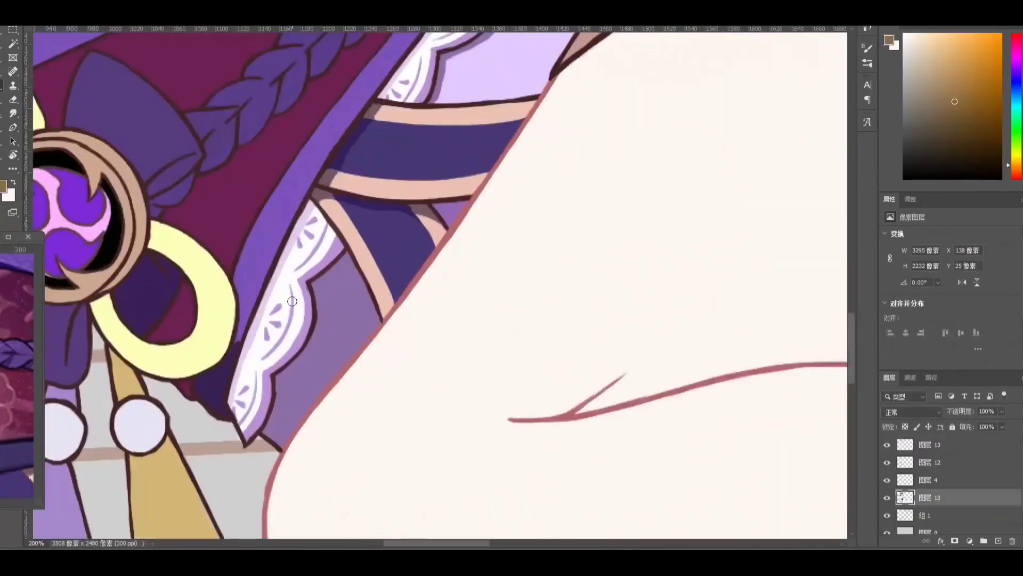
left_click_drag(380, 265, 358, 287)
left_click_drag(343, 374, 316, 264)
Add pale stripes to the bow loop below the medallion and shade its underside in dark purple
left_click(346, 235, "alt")
left_click(430, 178, "alt")
left_click(346, 255, "alt")
left_click(326, 331, "alt")
left_click_drag(319, 325, 344, 354)
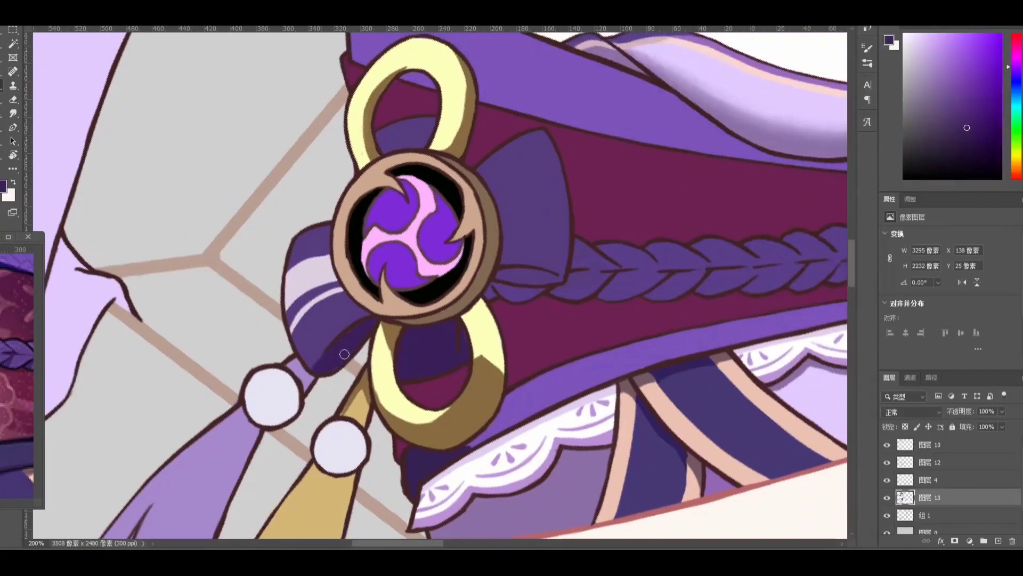
Paint matching pale stripes on the large bow loop beside the braid and the loop behind the upper ring
mouse_move(442, 148)
left_mouse_down()
mouse_move(391, 273)
mouse_move(437, 278)
mouse_move(421, 270)
mouse_move(394, 169)
left_mouse_up()
left_click(358, 150, "alt")
mouse_move(511, 195)
left_mouse_down()
mouse_move(450, 224)
mouse_move(463, 299)
left_mouse_up()
key("r")
left_click_drag(546, 296, 544, 267)
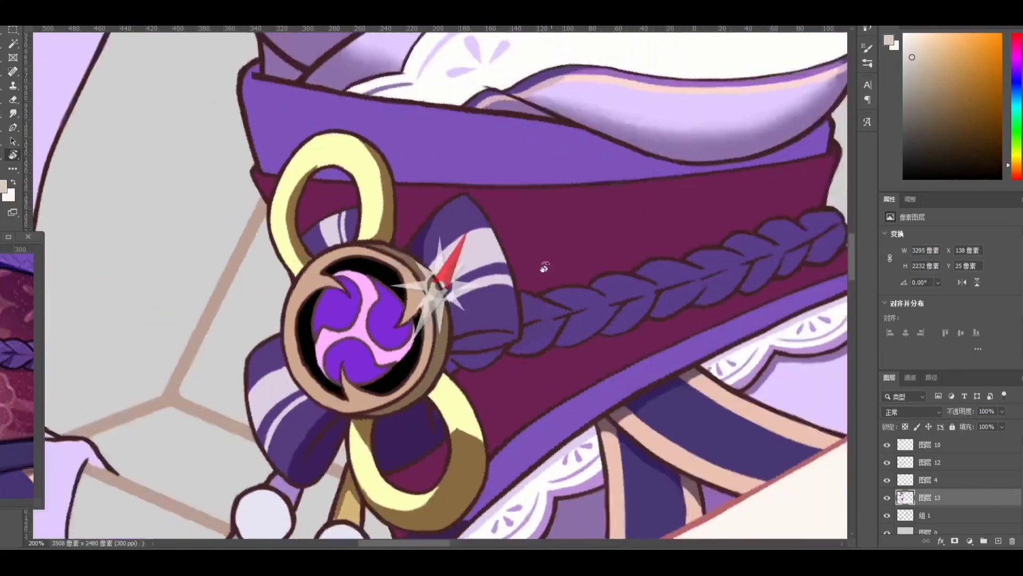
Shade the tan rim of the round belt medallion with darker brown along its outer edge
key("Escape")
key("ctrl+shift+h")
left_click(379, 264, "alt")
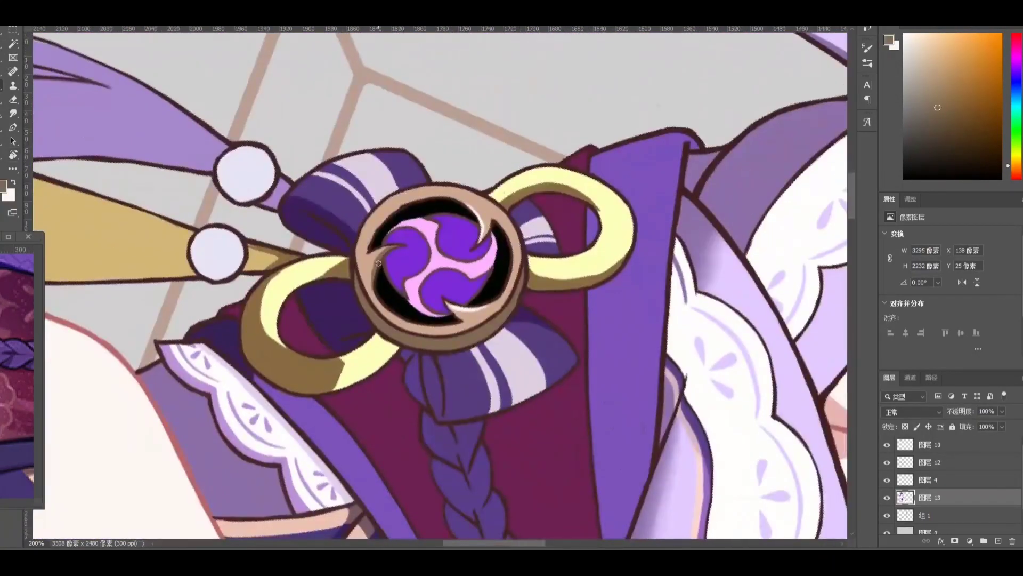
key("ctrl+shift+h")
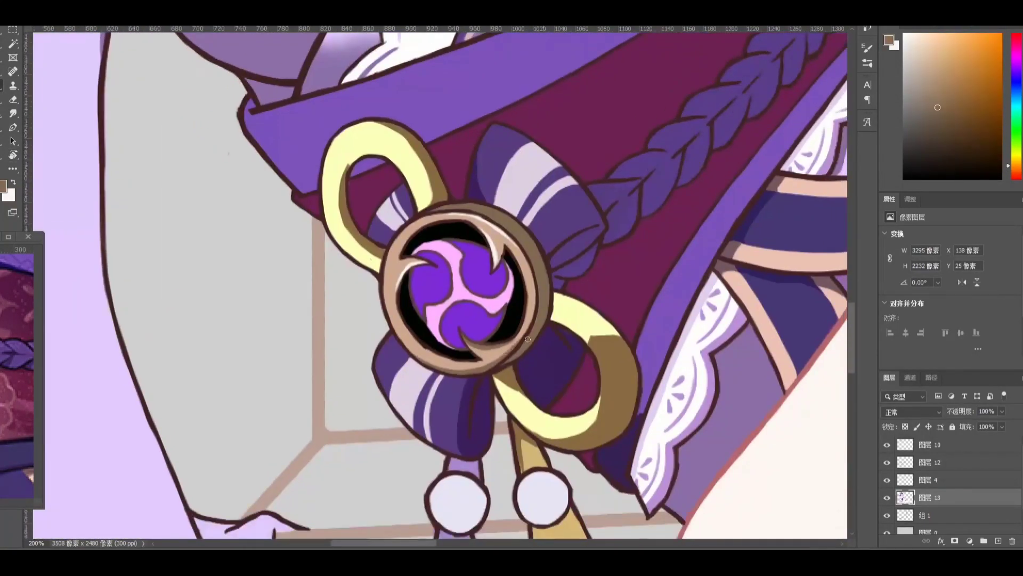
Shade the underside of the large bow loop between the medallion and the braid in dark purple
key("ctrl+0")
scroll(457, 402, "up", 5)
left_click(333, 287, "alt")
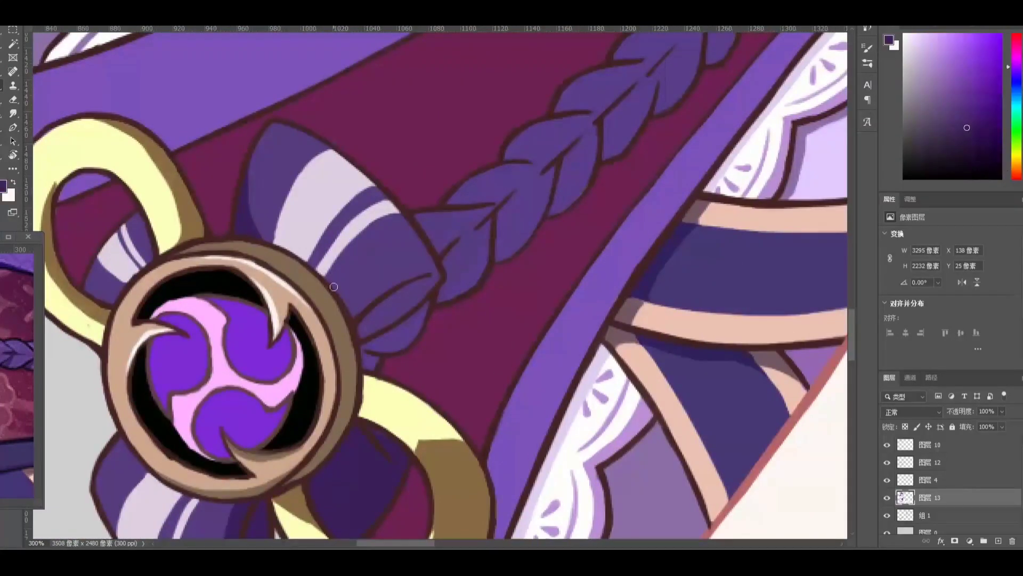
left_click_drag(417, 281, 366, 195)
On layer 图层 4, draw thin dark brown rope-twist lines across both pale yellow rings around the medallion
key("ctrl+0")
key("alt+]")
scroll(335, 224, "up", 5)
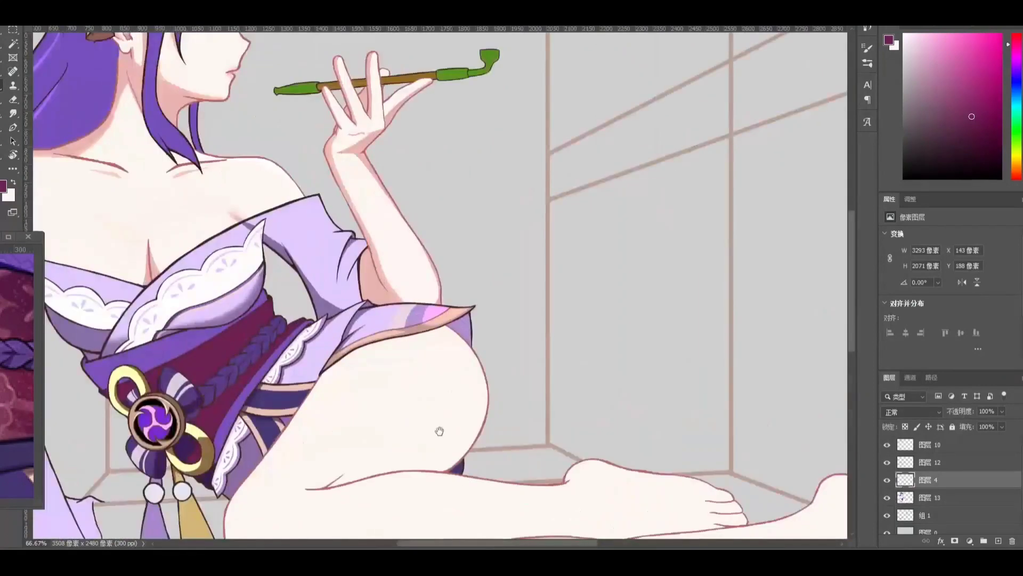
left_click(353, 188, "alt")
scroll(352, 188, "down", 5)
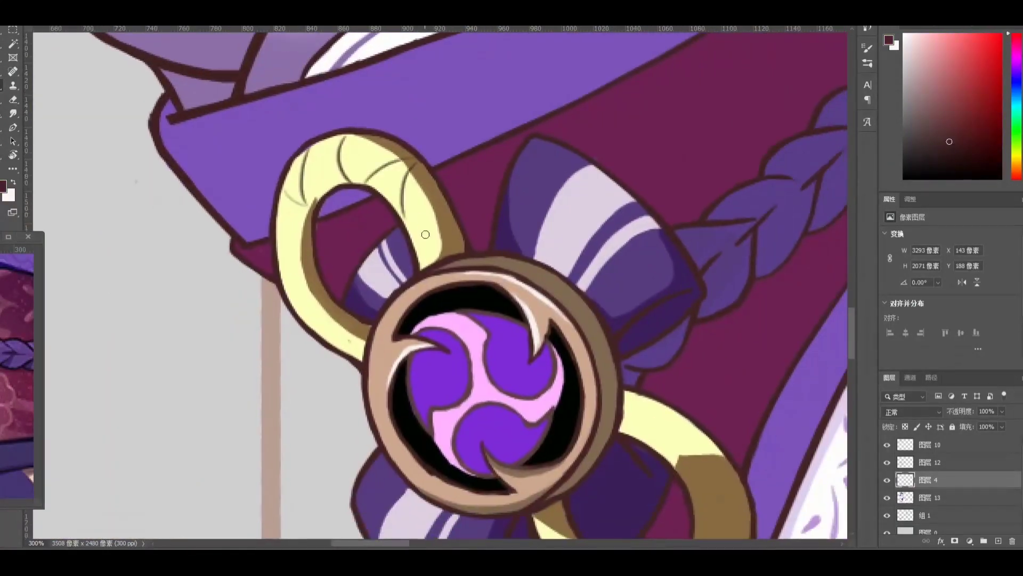
scroll(405, 213, "right", 5)
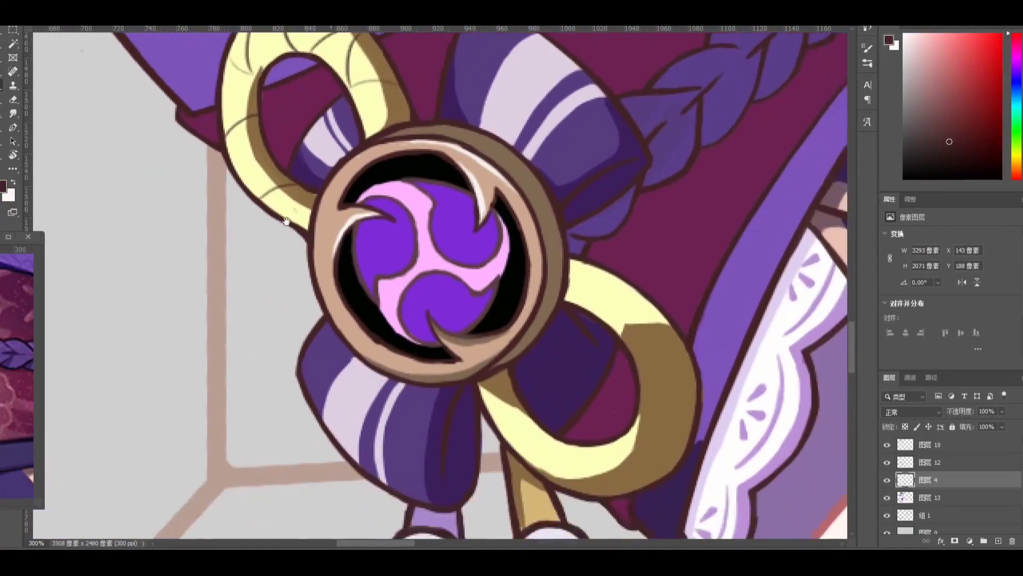
scroll(448, 245, "down", 5)
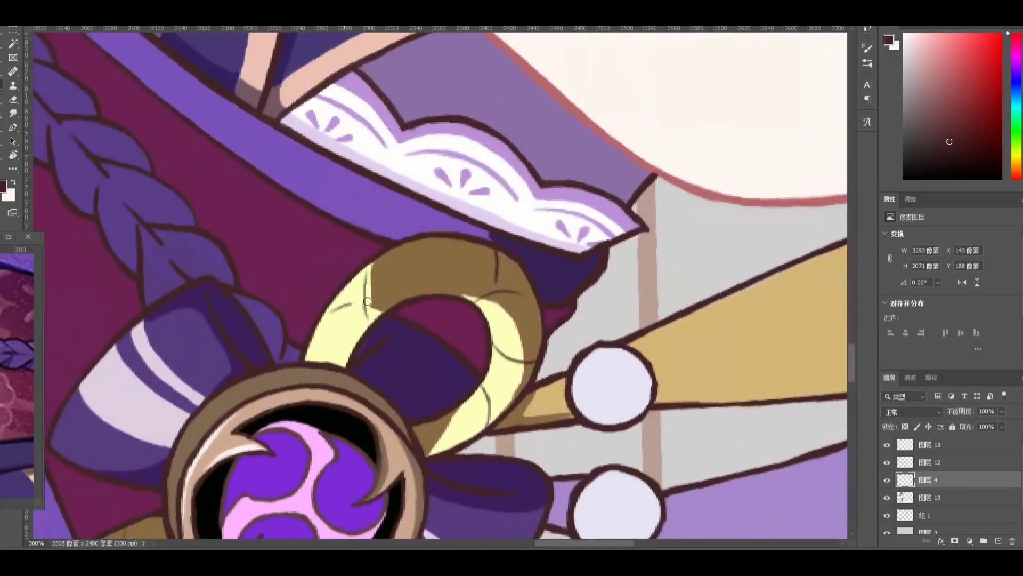
Sample a dark navy hair colour from the reference picture and recolour the hair with it on layer 图层 13
key("ctrl+0")
scroll(341, 266, "up", 3)
scroll(292, 213, "up", 5)
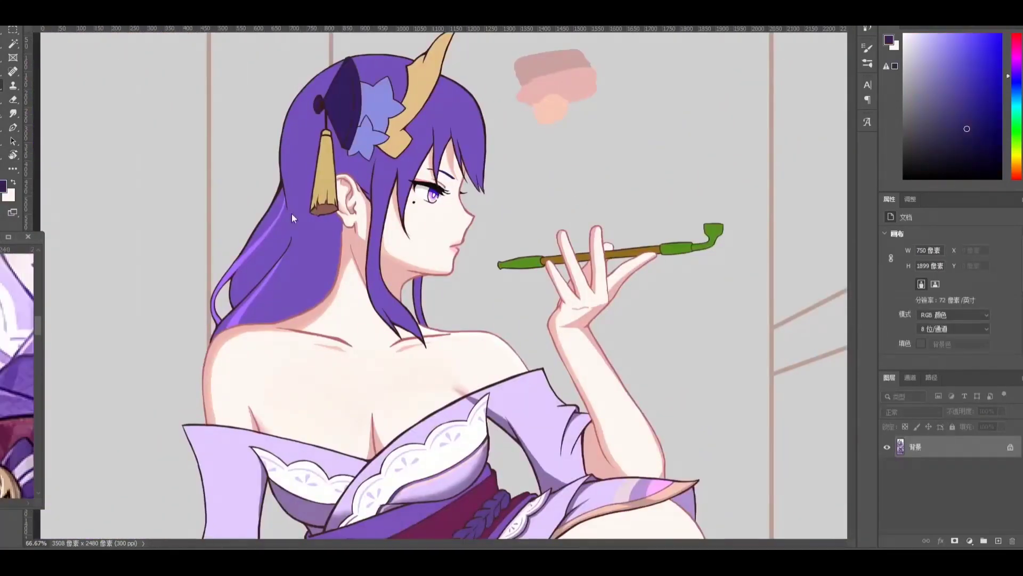
left_click(205, 306)
scroll(309, 244, "up", 3)
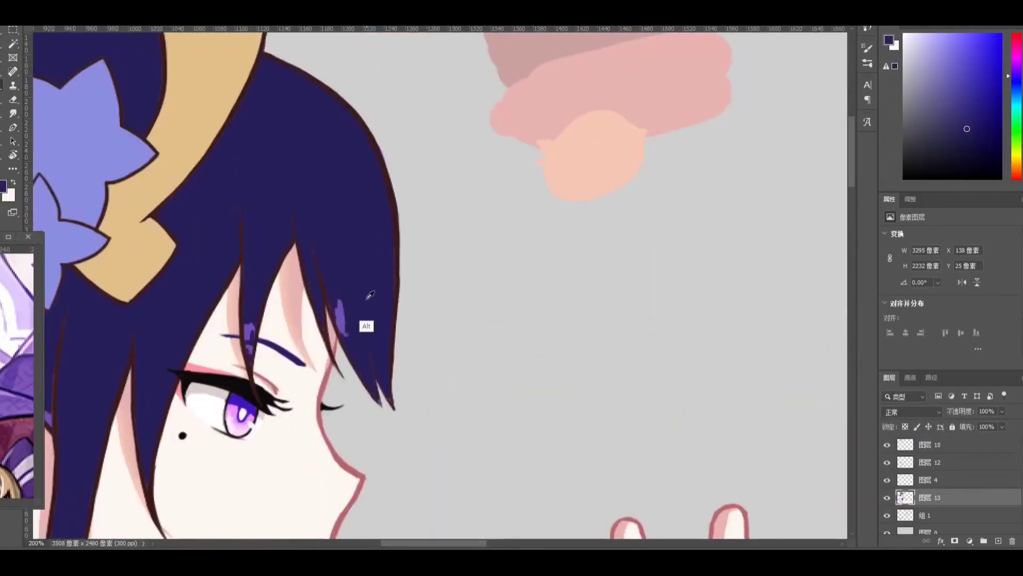
Fill the leftover purple patches in the fringe and side locks with the same dark navy
scroll(386, 418, "up", 2)
left_click(340, 373, "ctrl")
left_click(269, 391, "ctrl")
left_click_drag(268, 350, 305, 293)
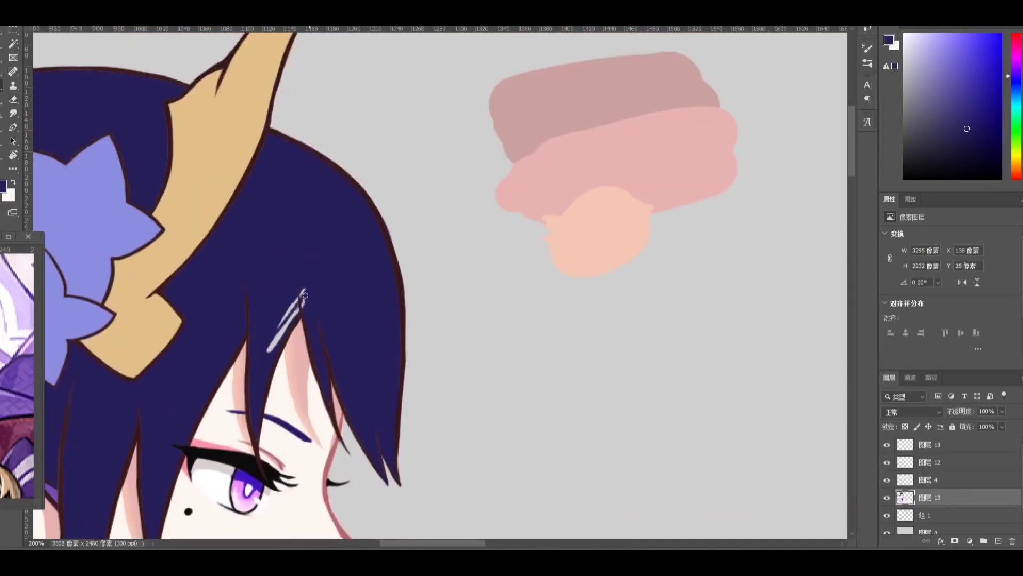
scroll(327, 335, "down", 2)
scroll(256, 293, "left", 4)
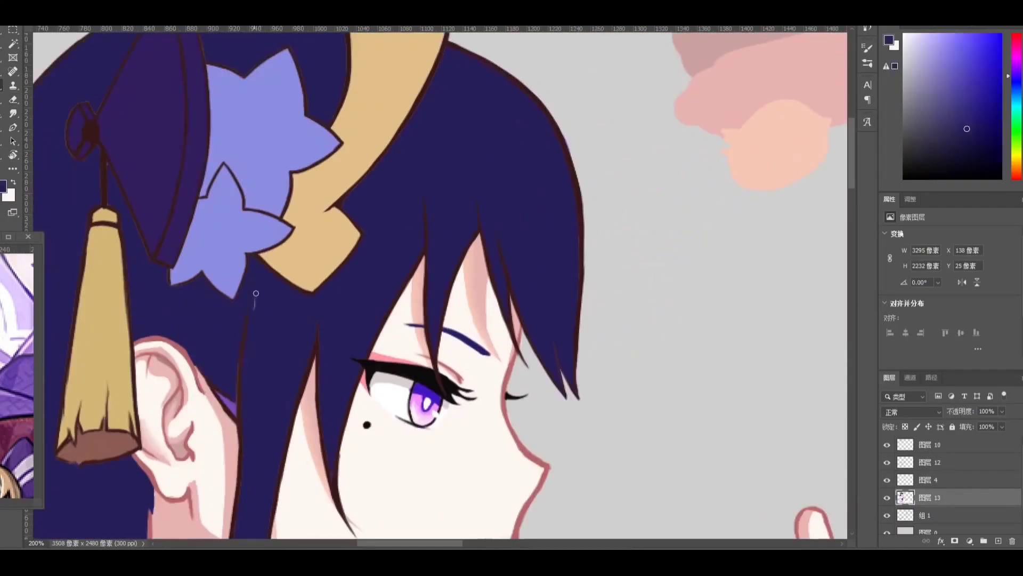
scroll(321, 323, "down", 10)
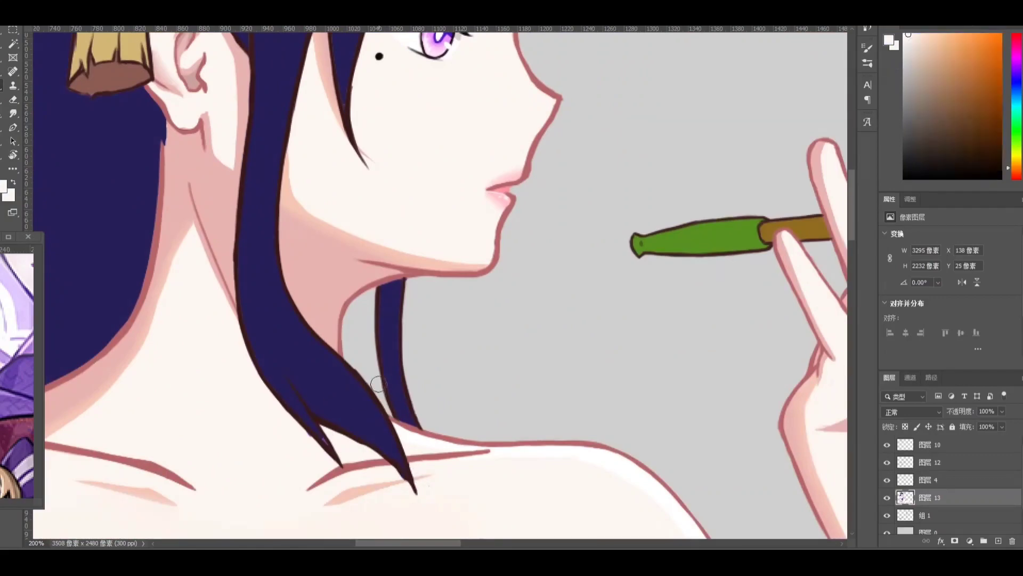
key("alt+e")
scroll(372, 305, "down", 3)
Paint a bright purple streak along the back hair strand by the shoulder and cover its remaining mid-purple edge with navy
scroll(487, 174, "up", 5)
left_click(582, 188, "alt")
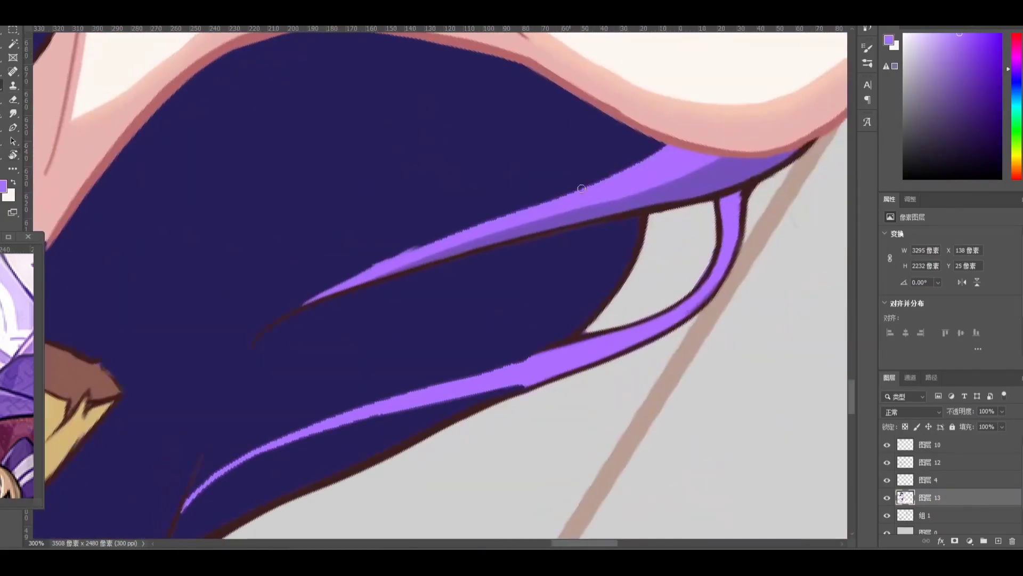
left_click(588, 185, "alt")
left_click_drag(373, 280, 637, 193)
left_click_drag(512, 237, 800, 149)
left_click(463, 224, "alt")
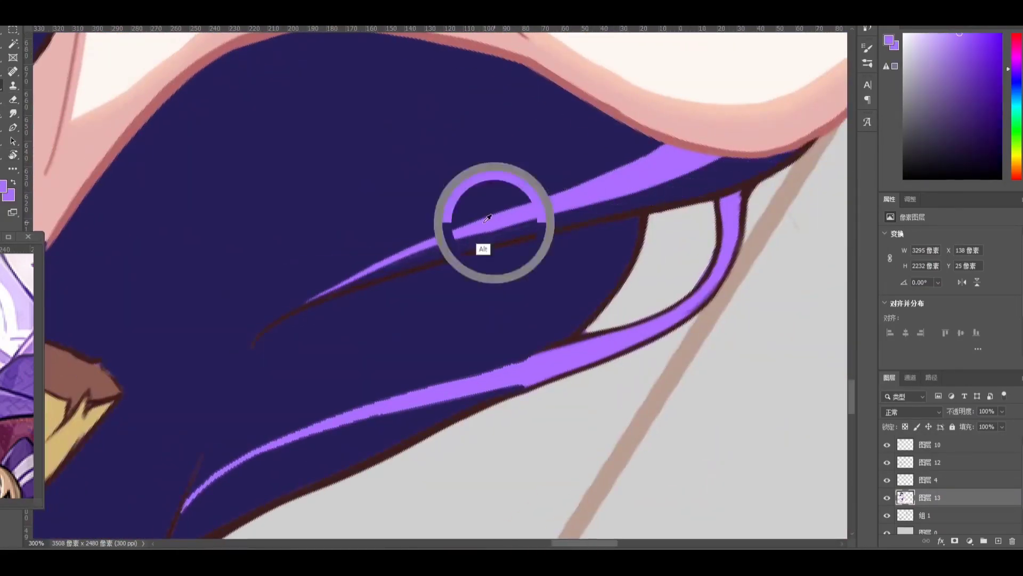
Extend the bright purple streak on the outer loose hair strand and taper its tip into the navy hair
scroll(463, 223, "down", 2)
scroll(464, 224, "left", 1)
left_click(318, 208, "alt")
key("h")
scroll(437, 287, "left", 2)
left_click_drag(331, 314, 502, 274)
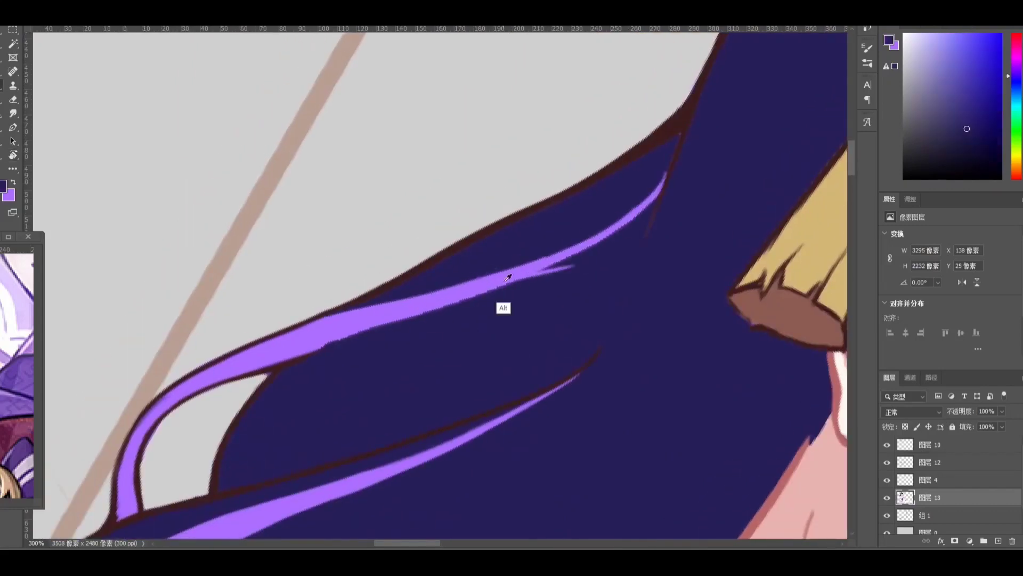
Widen and smooth the outer strand's purple streak, correcting its edges with sampled navy and purple
key("h")
mouse_move(510, 199)
left_mouse_down()
mouse_move(277, 363)
mouse_move(242, 407)
mouse_move(282, 421)
left_mouse_up()
left_click(338, 293, "alt")
left_click(405, 256, "alt")
left_click(227, 425, "alt")
scroll(498, 172, "up", 2)
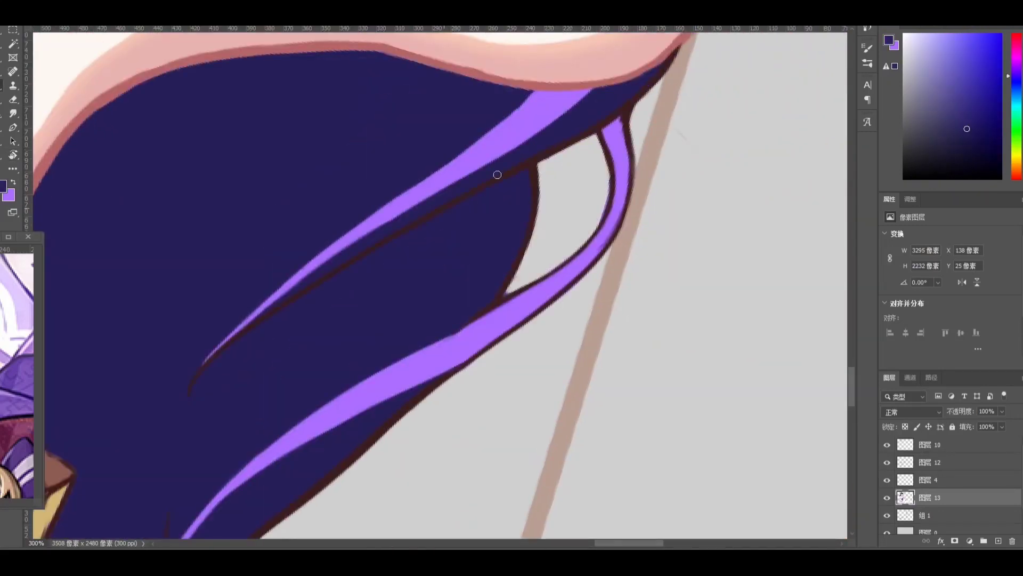
Fill the remaining hair gaps around the ear and hair ornament with navy and touch up the flower's edge in light blue
key("h")
scroll(401, 229, "up", 3)
left_click_drag(544, 179, 702, 220)
scroll(358, 247, "down", 5)
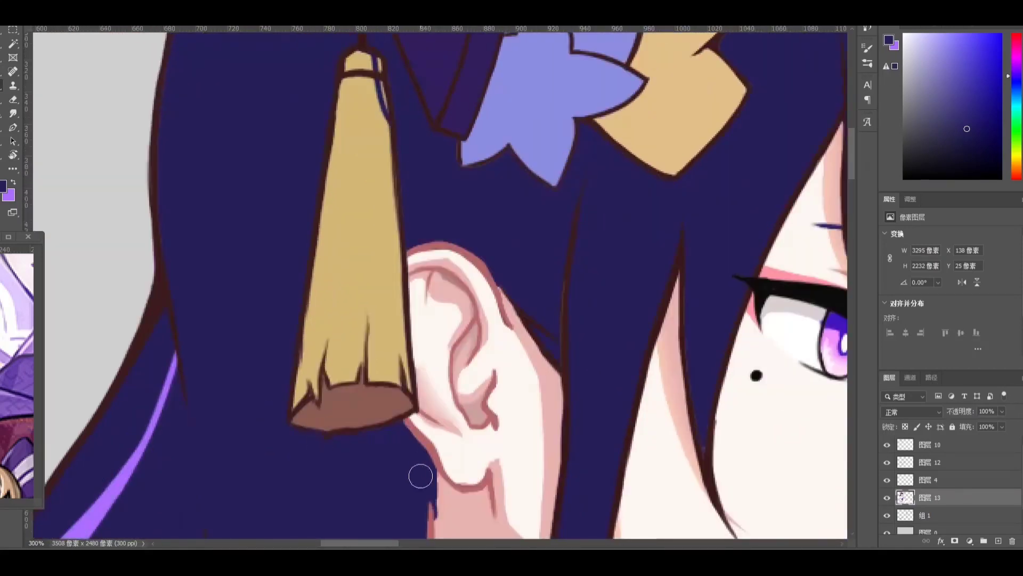
scroll(421, 475, "up", 5)
left_click(469, 250, "alt")
mouse_move(483, 219)
left_mouse_down()
mouse_move(512, 184)
mouse_move(538, 245)
left_mouse_up()
scroll(533, 240, "up", 3)
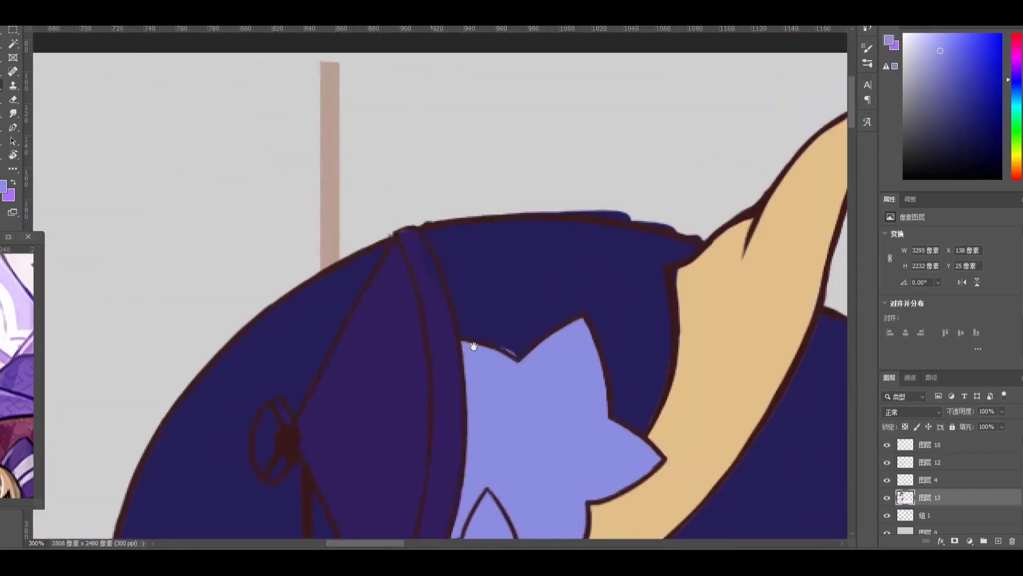
left_click(502, 278, "alt")
key("ctrl+0")
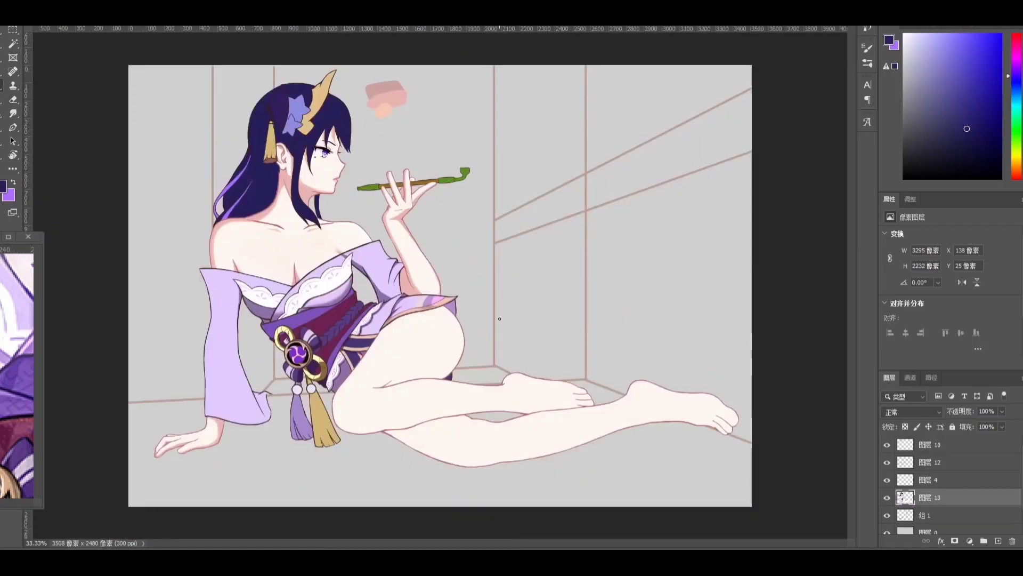
Lock the layer's transparent pixels and paint a pink shadow along the underside of the upper bent leg and foot
left_click(434, 395, "alt")
key("r")
left_click_drag(434, 396, 368, 350)
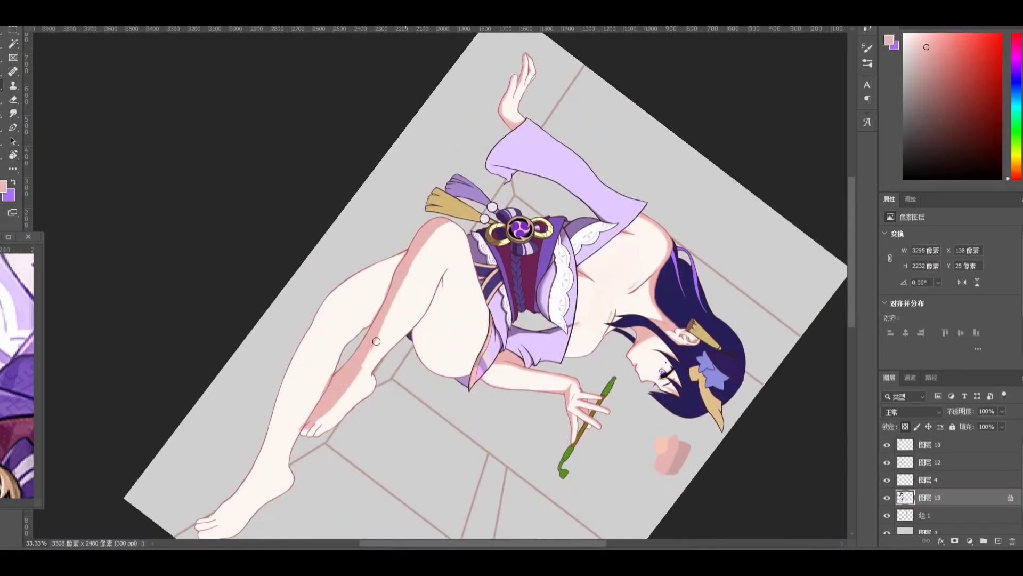
left_click_drag(386, 260, 414, 288)
Paint a matching pink shadow along the underside of the lower outstretched leg, foot and toes
left_click_drag(327, 373, 540, 249)
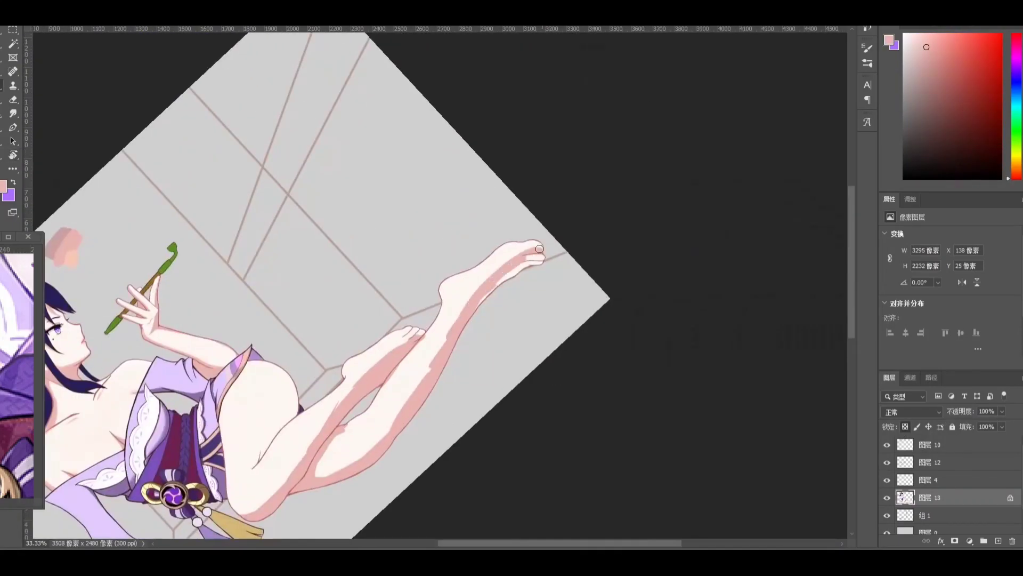
left_click_drag(458, 325, 489, 246)
left_click_drag(460, 301, 541, 235)
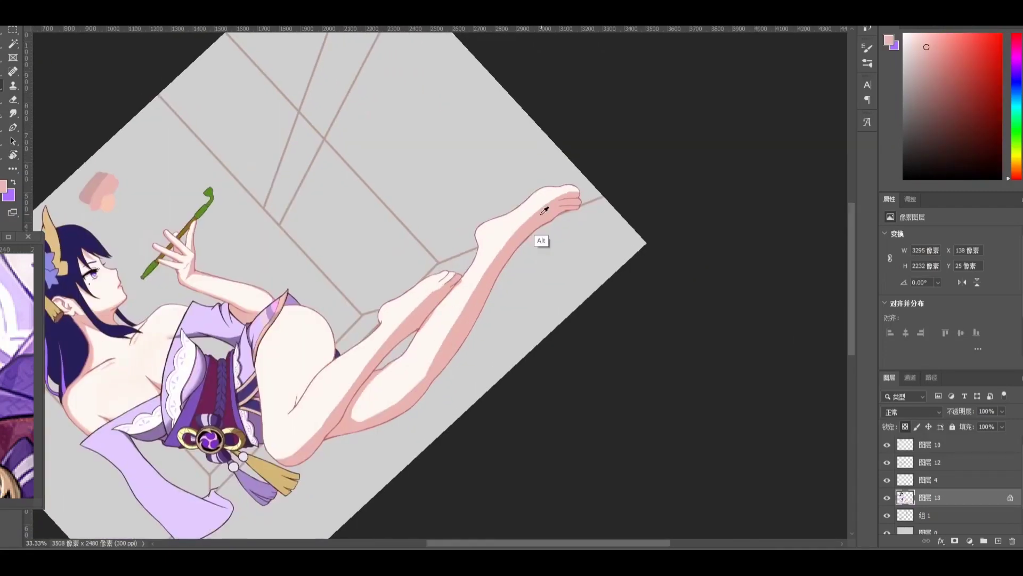
key("Escape")
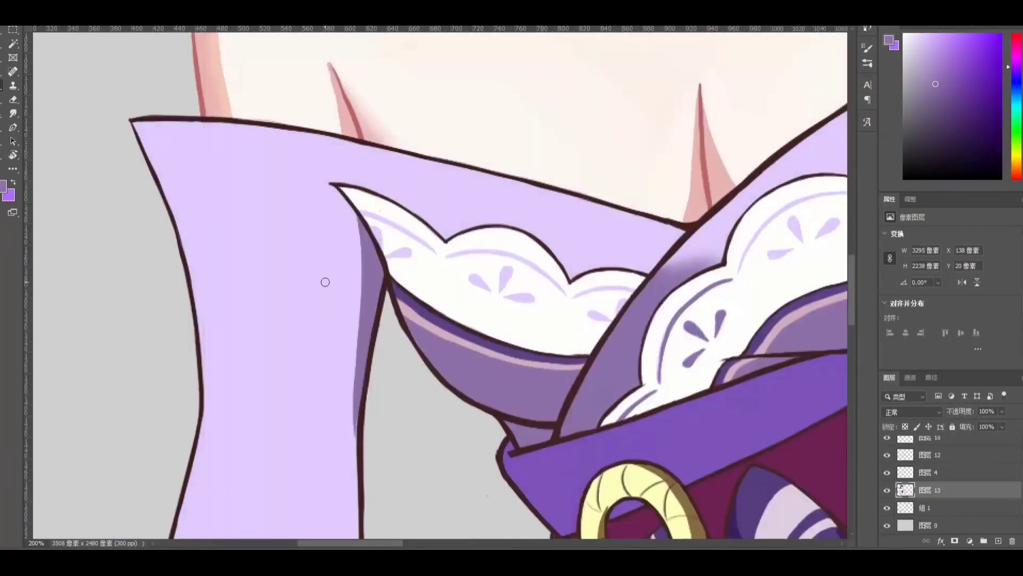
Fill the inside of the long sleeve's flared cuff with dull purple shadow and erase the overspill
key("ctrl+minus")
key("ctrl+minus")
key("ctrl+plus")
key("ctrl+plus")
key("ctrl+plus")
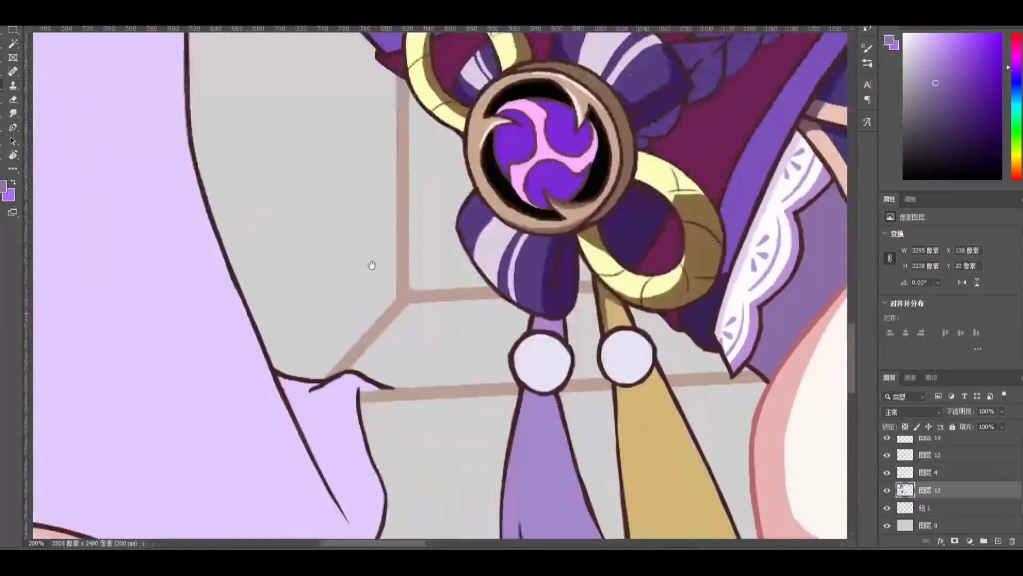
left_click_drag(365, 299, 408, 422)
key("e")
left_click_drag(410, 290, 419, 314)
key("ctrl+minus")
key("ctrl+minus")
key("ctrl+minus")
key("ctrl+minus")
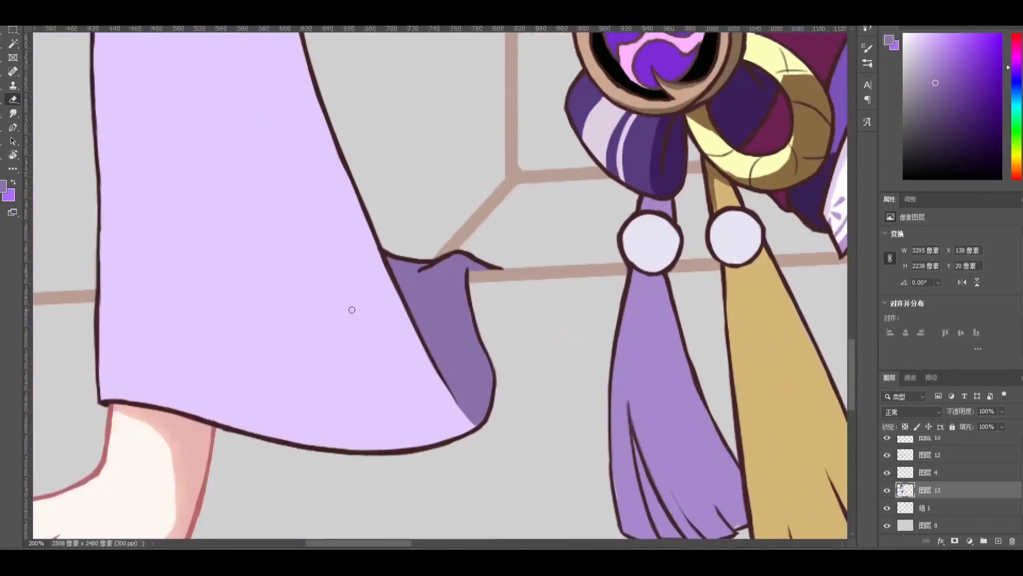
Shade the inner edge of the long sleeve down to the cuff with dull purple
key("ctrl+plus")
key("ctrl+plus")
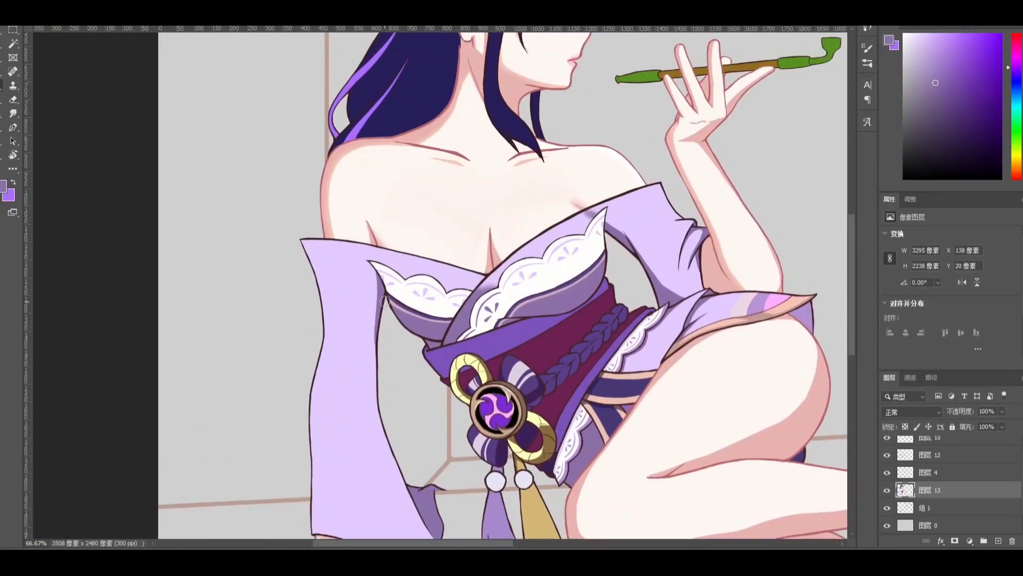
scroll(338, 339, "down", 4)
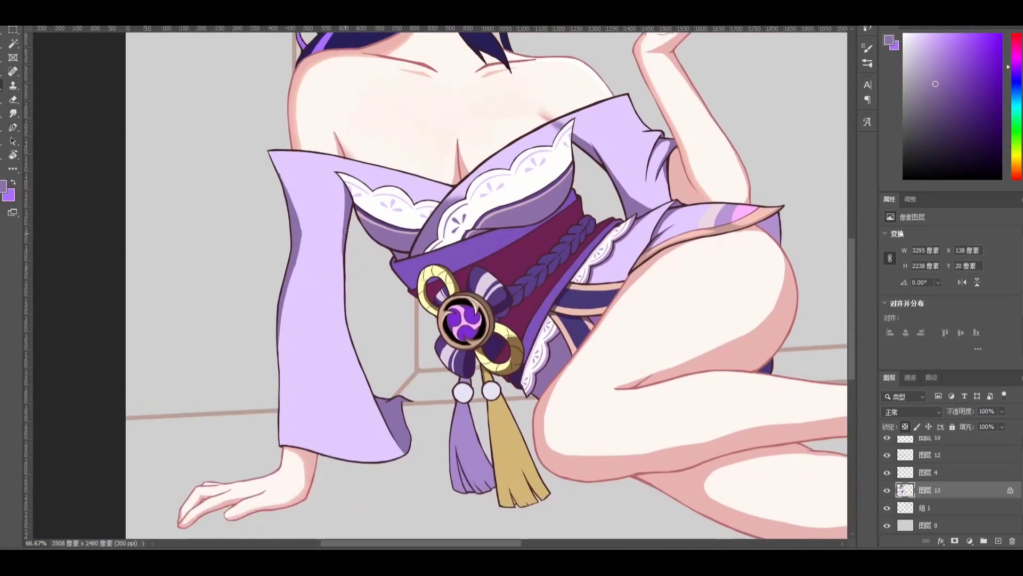
scroll(320, 374, "right", 4)
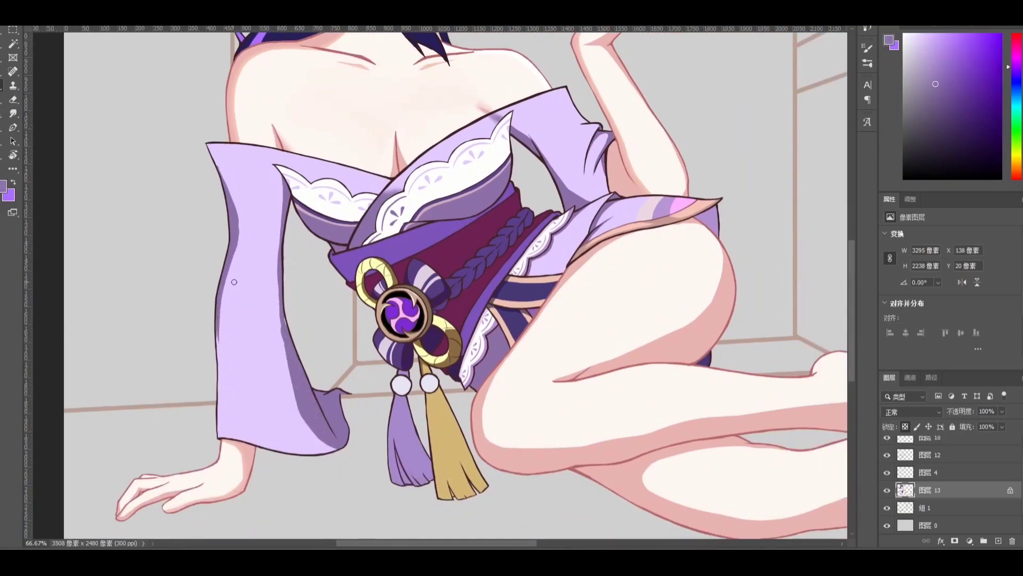
scroll(234, 282, "up", 5)
scroll(234, 282, "right", 1)
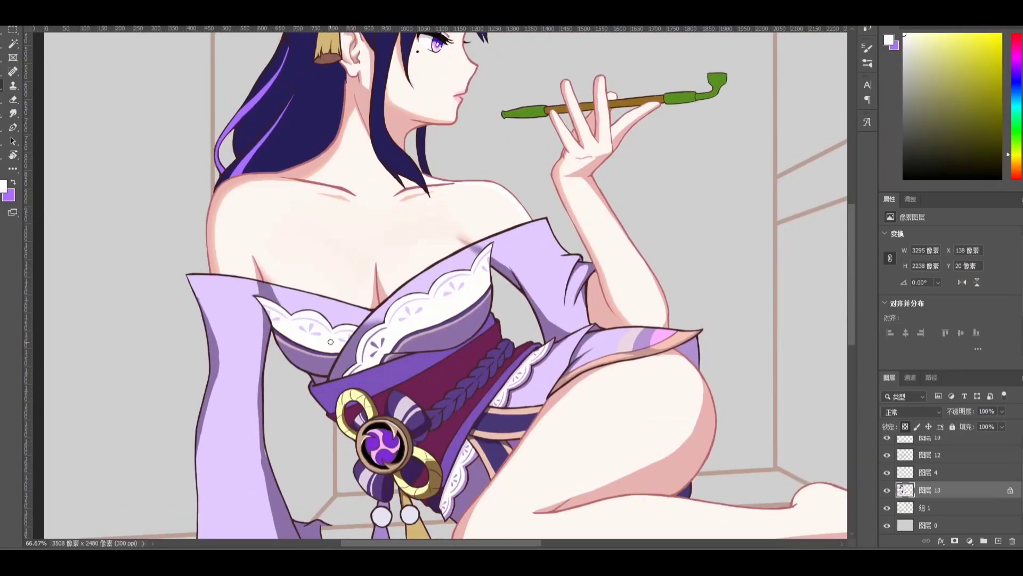
Add dull purple fold shadows along the outer edge of the long sleeve near the elbow
scroll(273, 297, "down", 4)
scroll(273, 296, "left", 2)
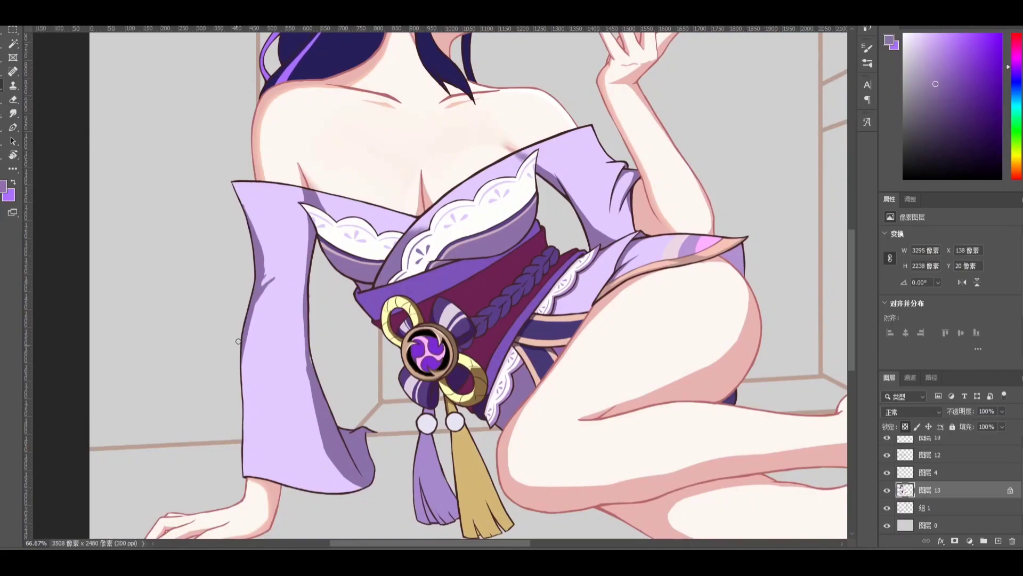
scroll(238, 341, "down", 5)
scroll(245, 373, "up", 5)
scroll(256, 335, "right", 5)
scroll(257, 336, "down", 2)
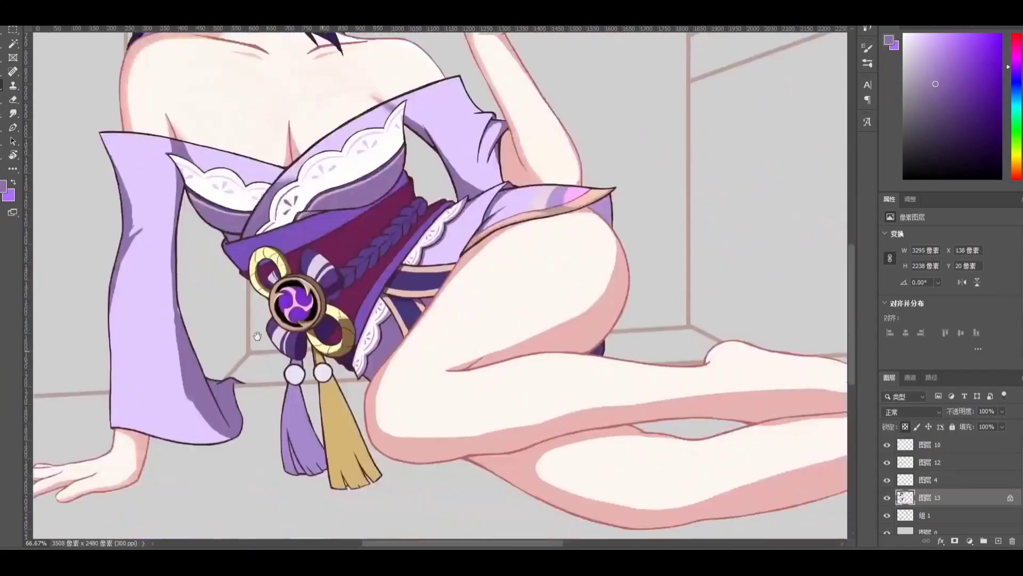
Paint the hair fan black with a gold edge and add pale details to the light blue flowers
key("ctrl+plus")
key("ctrl+plus")
key("ctrl+minus")
key("ctrl+minus")
key("ctrl+minus")
key("ctrl+minus")
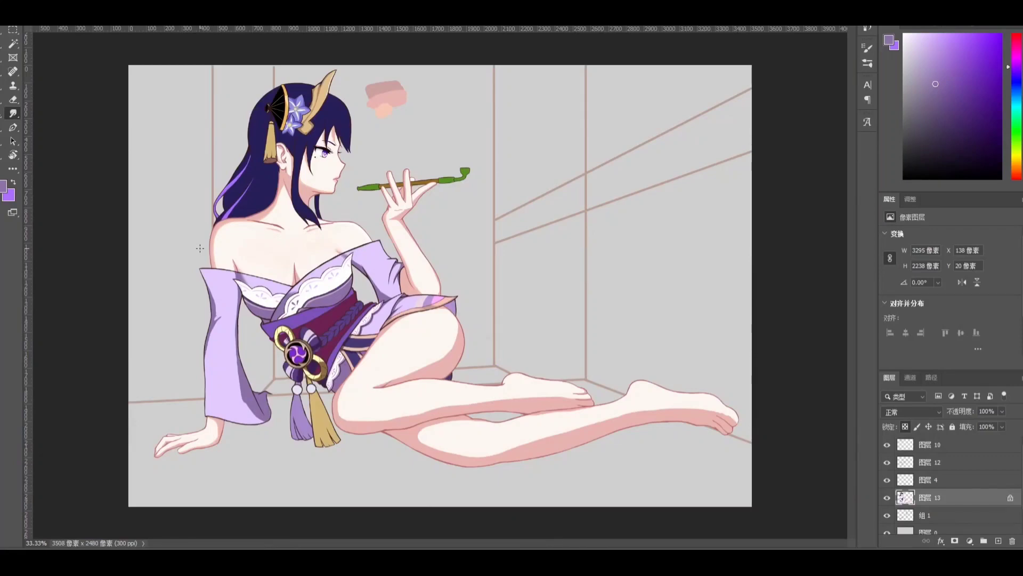
Touch up the reddish toe outlines on both feet on the skin line-art layer 图层 4
scroll(530, 279, "up", 10)
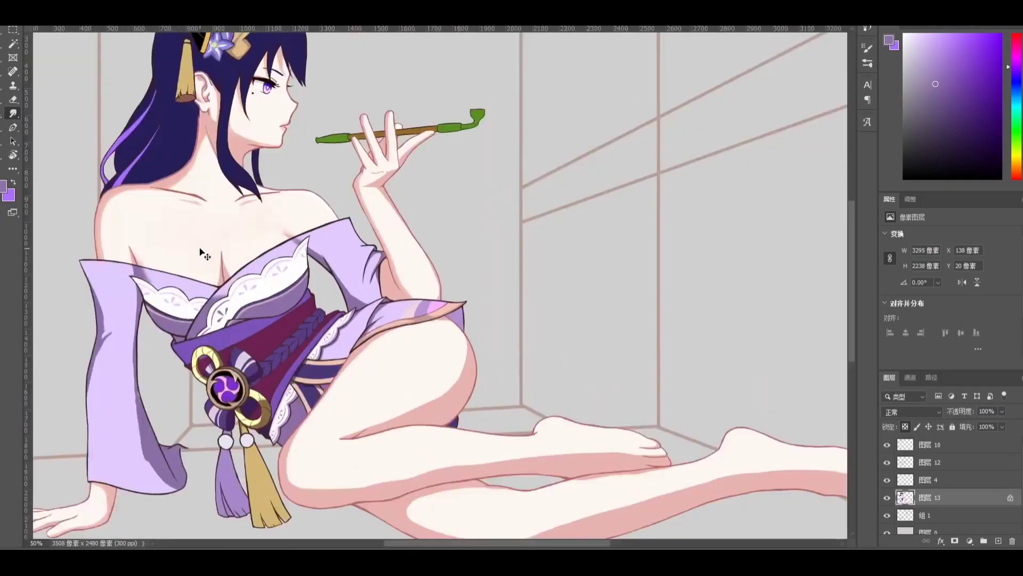
left_click(530, 279, "ctrl")
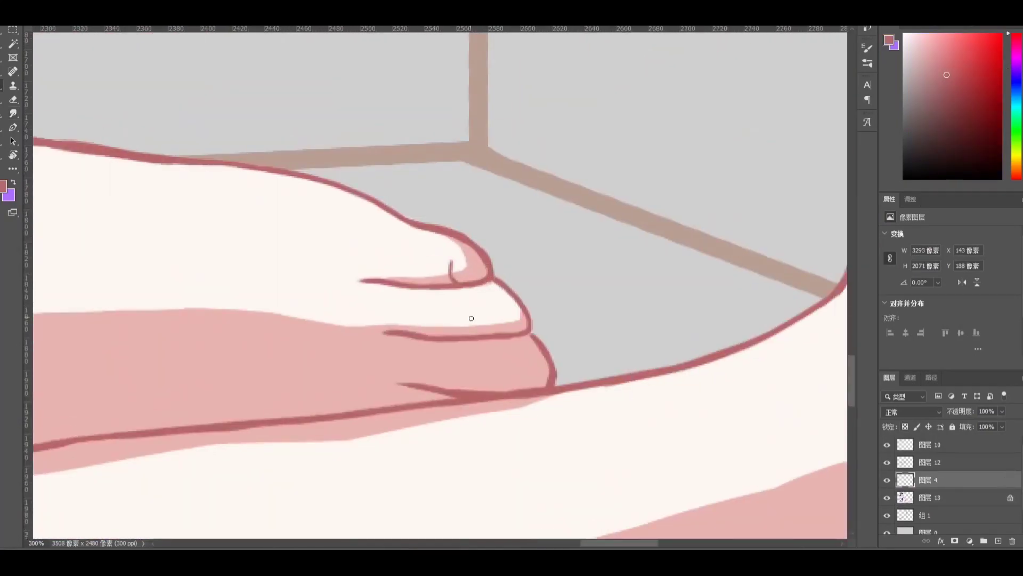
mouse_move(471, 318)
left_mouse_down()
mouse_move(419, 225)
mouse_move(435, 276)
mouse_move(463, 299)
mouse_move(432, 260)
left_mouse_up()
key("b")
scroll(420, 251, "right", 10)
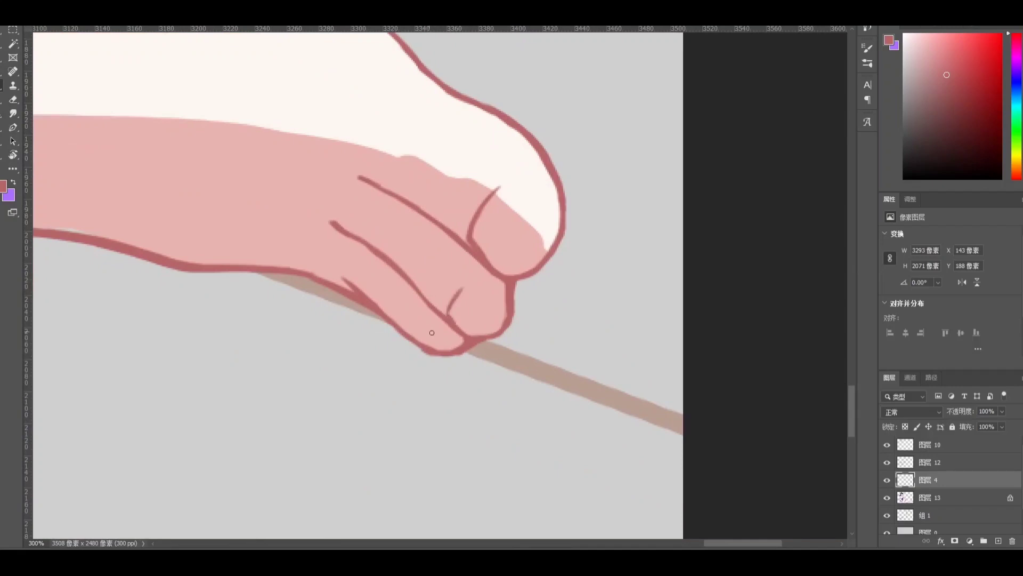
left_click_drag(424, 328, 379, 393)
left_click(900, 479)
left_click_drag(459, 338, 441, 242)
On layer 图层 13, paint a peach transition band between pink shadow and pale skin around the raised thigh and beside the skirt hem
key("alt+bracketleft")
left_click(354, 284, "alt")
left_click(354, 285, "alt")
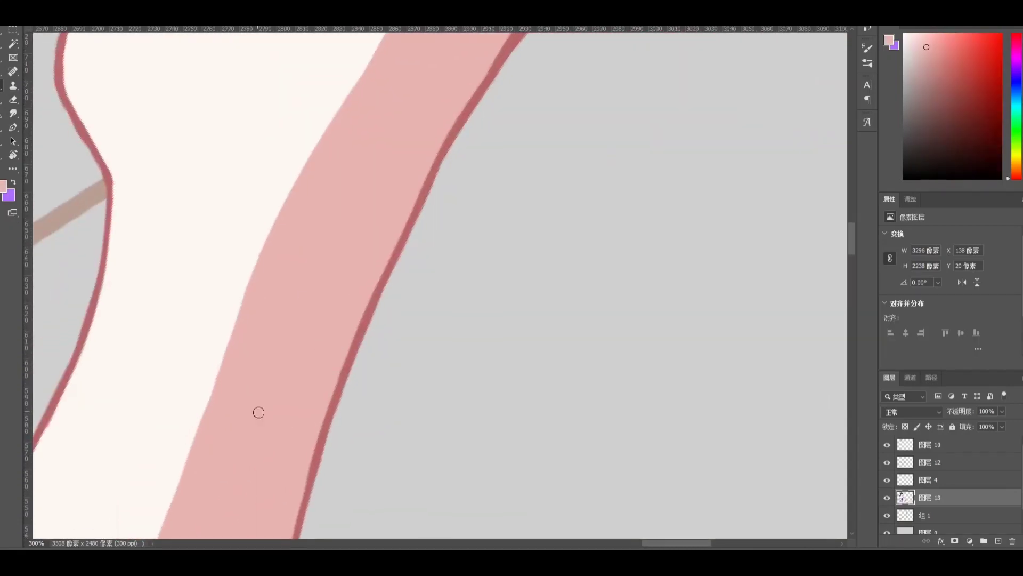
scroll(251, 348, "down", 6)
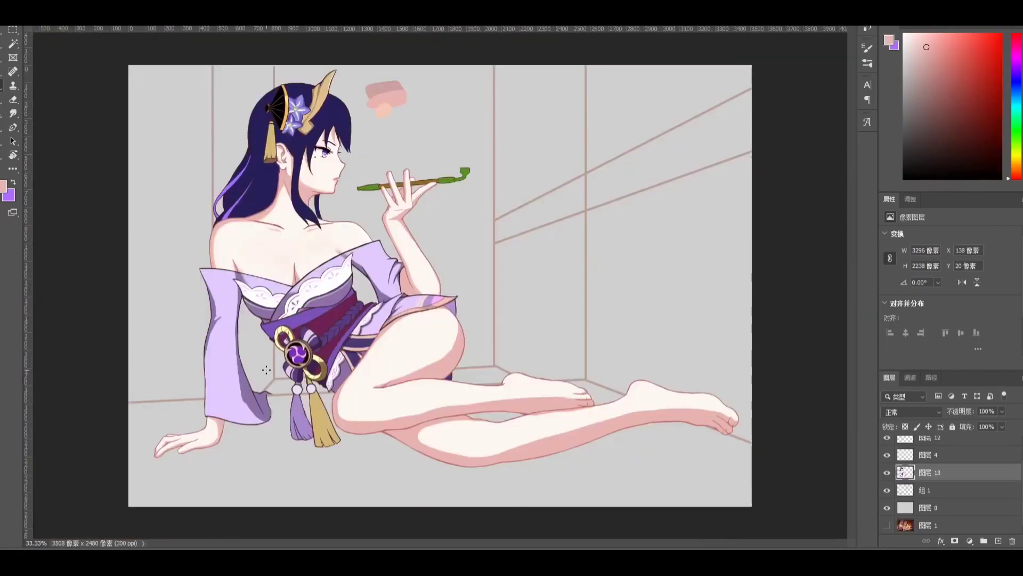
scroll(507, 290, "up", 6)
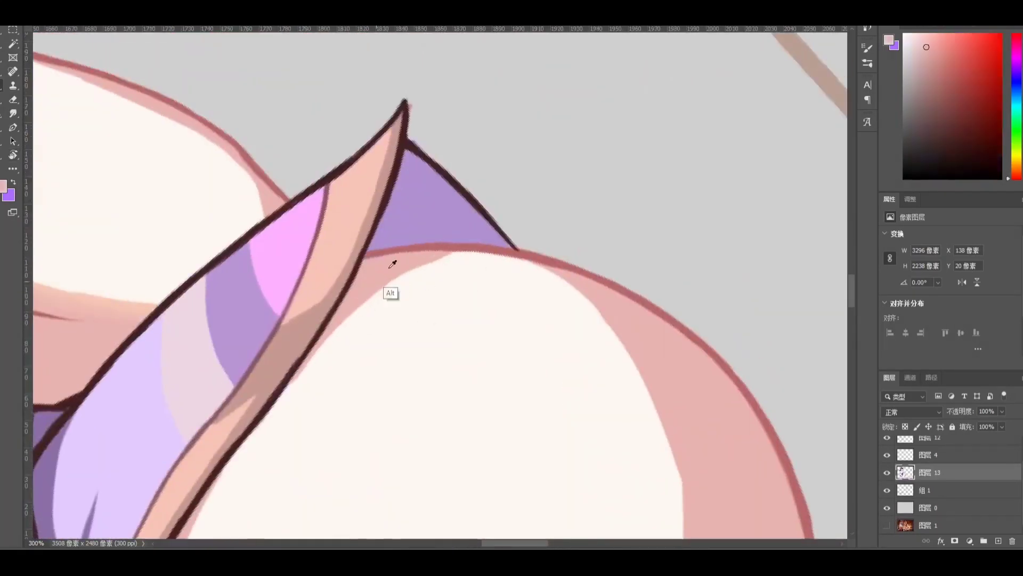
left_click(393, 263, "alt")
scroll(406, 226, "down", 6)
scroll(379, 285, "up", 6)
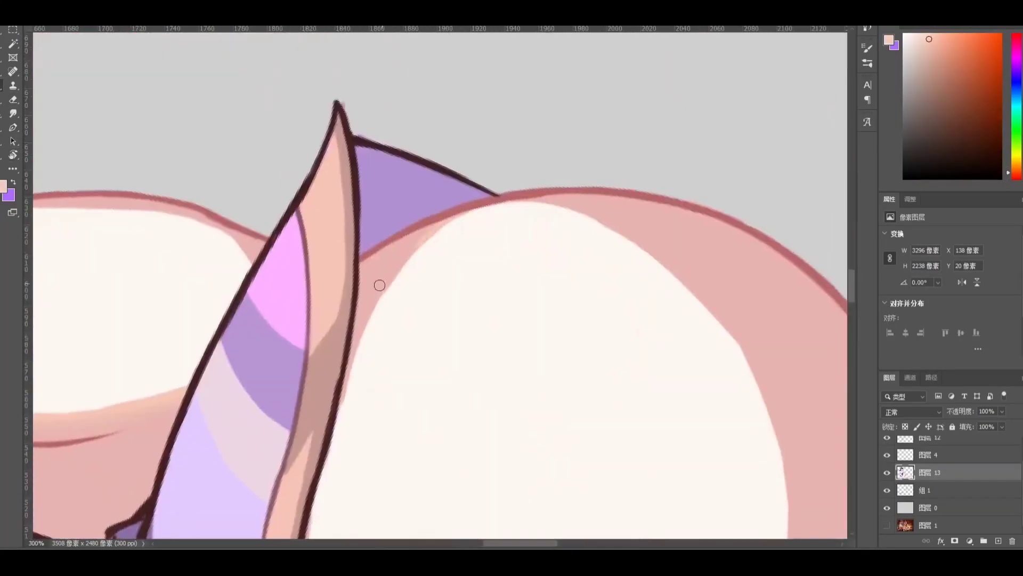
left_click_drag(338, 411, 359, 424)
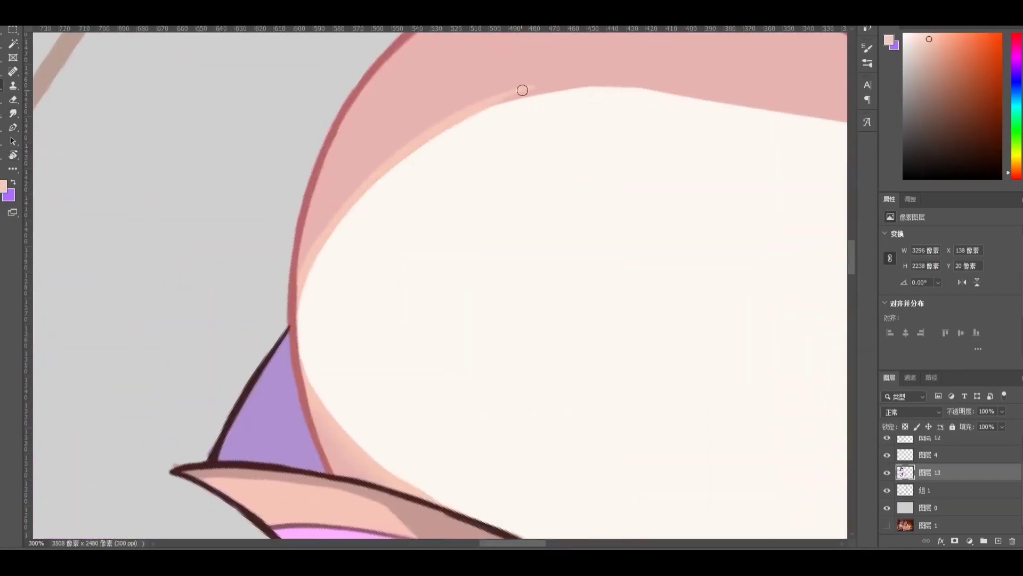
left_click_drag(522, 91, 433, 205)
Refine the peach band along the shadow on the thigh's underside with sampled skin tones
left_click(422, 262, "alt")
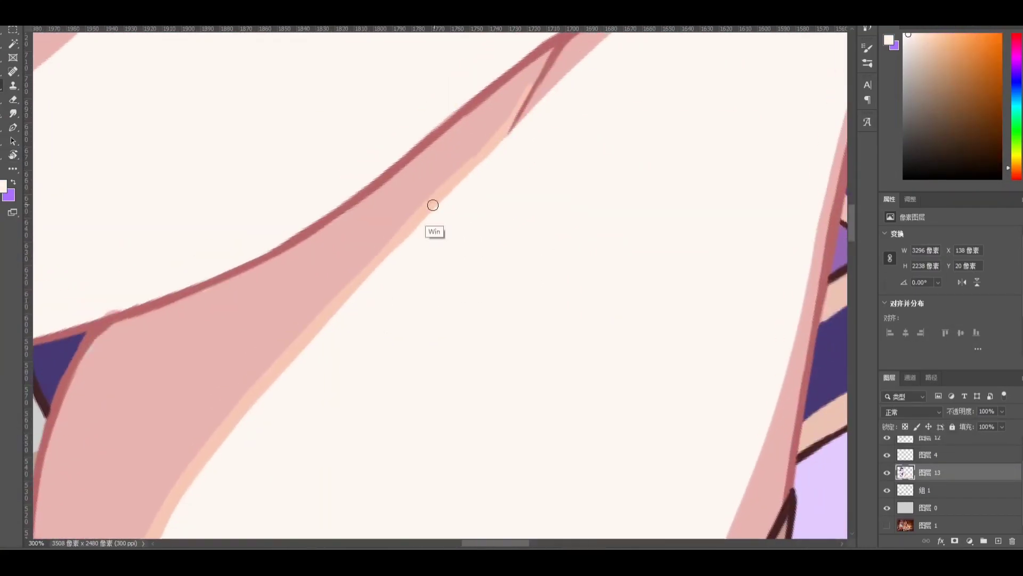
left_click(247, 393, "alt")
left_click_drag(246, 393, 277, 315)
left_click(294, 256, "alt")
left_click_drag(294, 256, 395, 310)
left_click(181, 244, "alt")
key("ctrl+0")
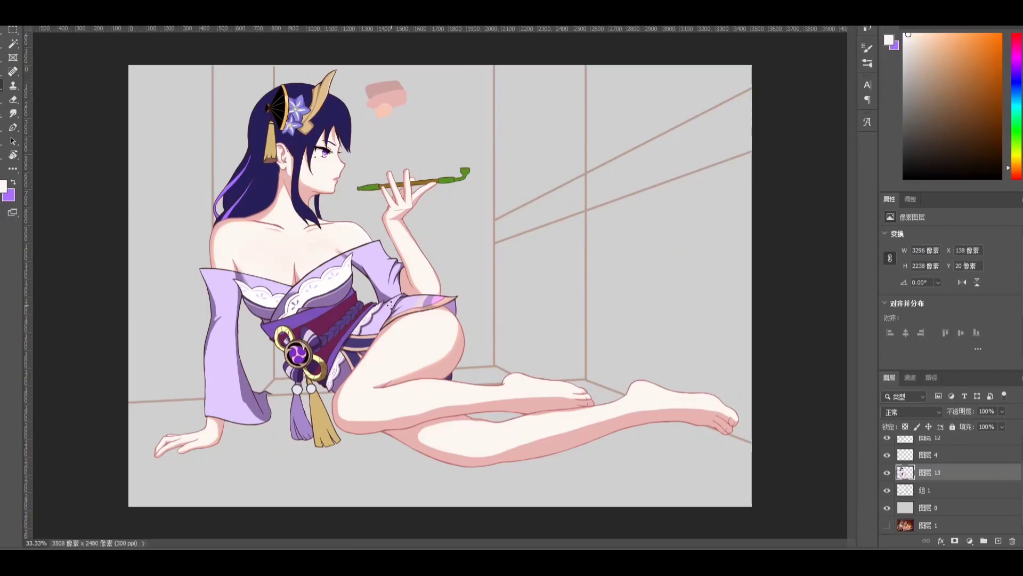
Add the peach transition along the pink shadow edge of the folded leg's knee and shin
scroll(391, 305, "up", 8)
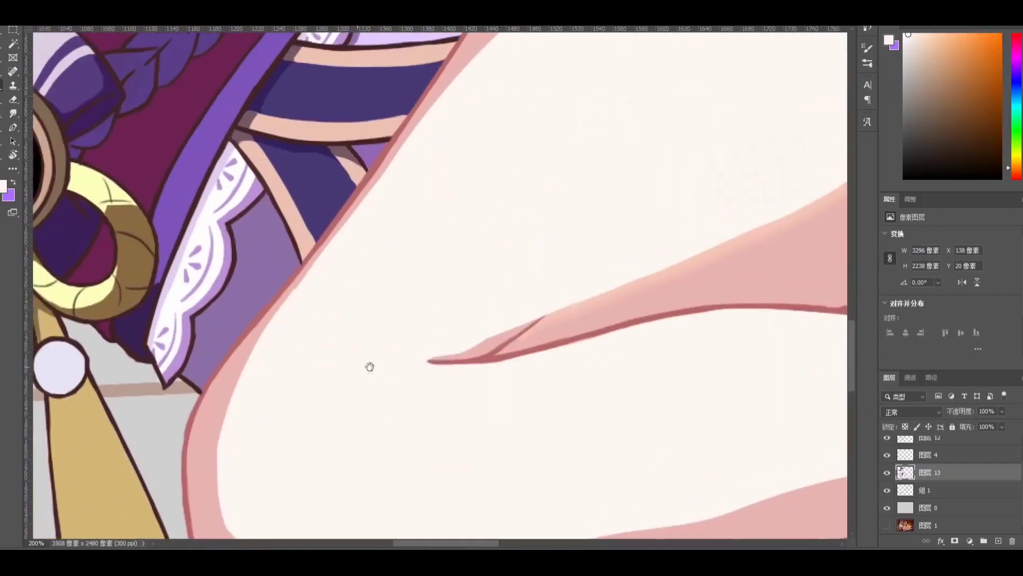
left_click(271, 353, "alt")
mouse_move(271, 353)
left_mouse_down()
mouse_move(224, 376)
mouse_move(450, 254)
mouse_move(452, 450)
mouse_move(444, 169)
mouse_move(605, 247)
mouse_move(525, 263)
mouse_move(578, 153)
left_mouse_up()
scroll(488, 157, "up", 4)
mouse_move(487, 157)
left_mouse_down()
mouse_move(431, 176)
mouse_move(270, 372)
mouse_move(557, 265)
mouse_move(470, 191)
mouse_move(653, 196)
mouse_move(729, 162)
mouse_move(515, 217)
mouse_move(523, 137)
mouse_move(456, 262)
mouse_move(352, 267)
left_mouse_up()
mouse_move(204, 390)
left_mouse_down()
mouse_move(274, 302)
mouse_move(270, 393)
mouse_move(334, 265)
mouse_move(224, 404)
mouse_move(404, 187)
mouse_move(433, 274)
mouse_move(452, 218)
mouse_move(431, 199)
mouse_move(331, 359)
mouse_move(368, 265)
mouse_move(343, 352)
mouse_move(271, 439)
mouse_move(239, 409)
mouse_move(249, 373)
mouse_move(373, 382)
mouse_move(495, 297)
left_mouse_up()
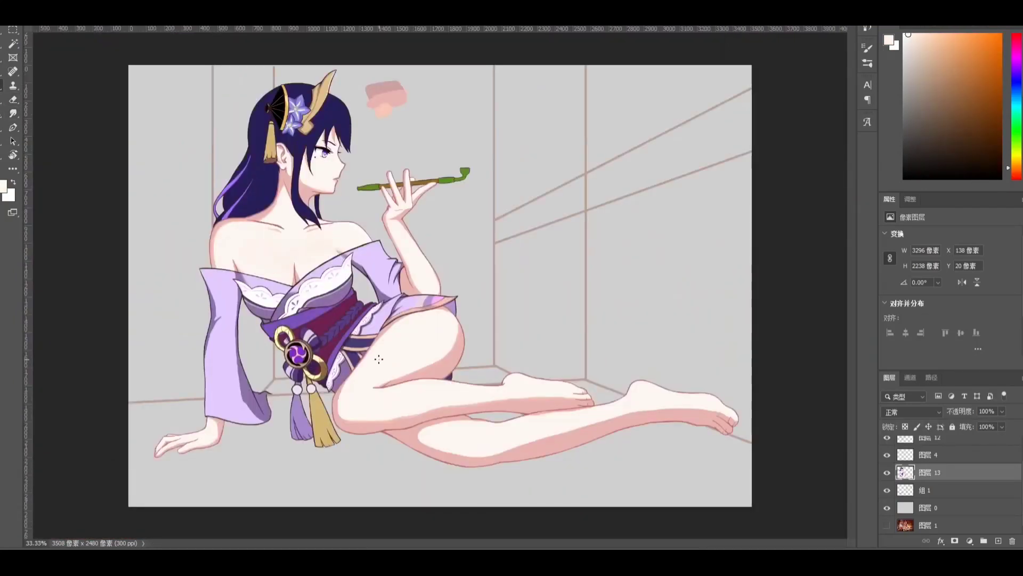
Paint the peach transition along the shadow edge of the outstretched leg from the knee towards the foot
scroll(378, 360, "up", 10)
left_click_drag(379, 360, 519, 243)
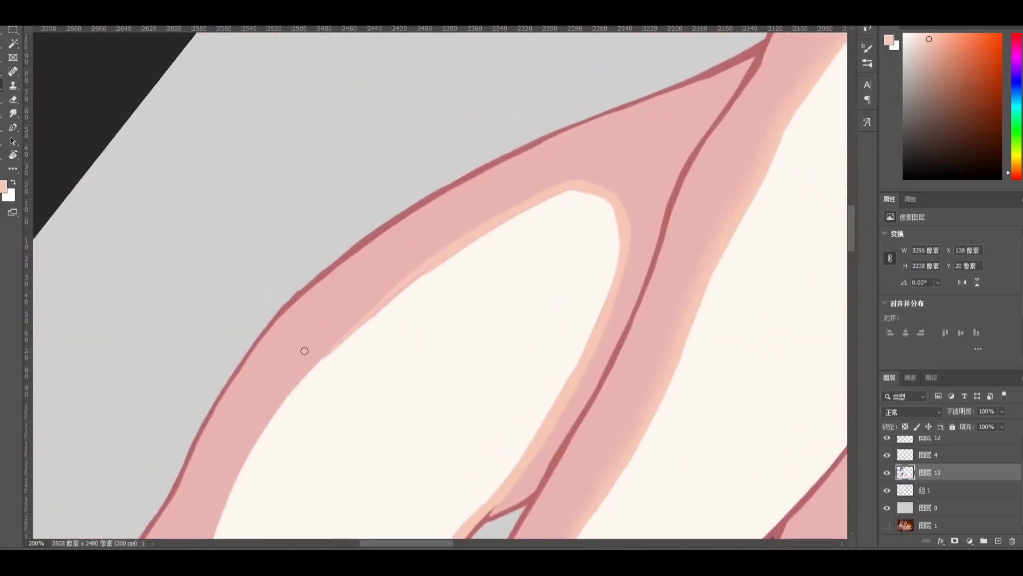
left_click(313, 216, "alt")
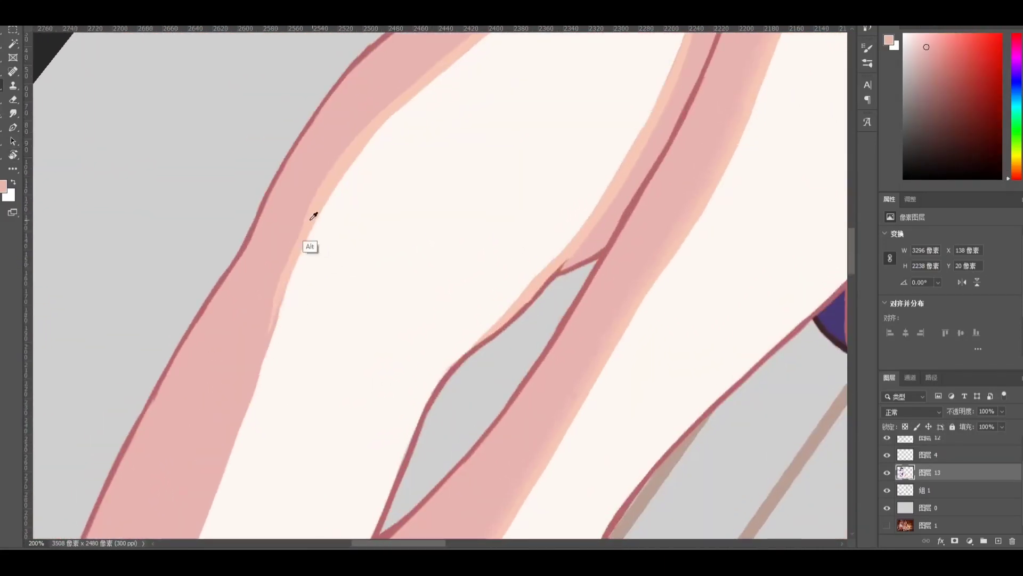
key("r")
mouse_move(314, 215)
left_mouse_down()
mouse_move(407, 162)
mouse_move(515, 176)
left_mouse_up()
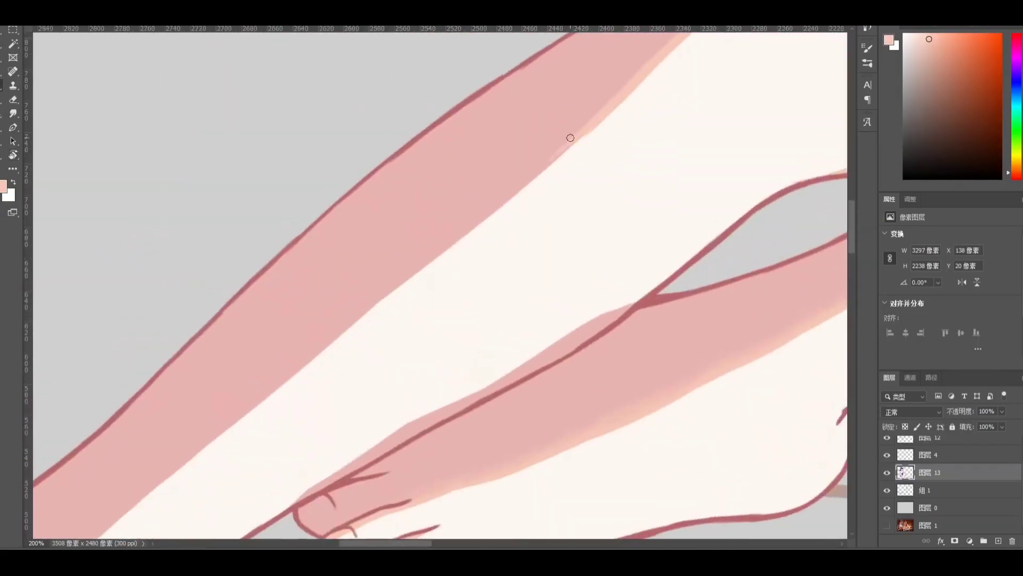
left_click(269, 375, "alt")
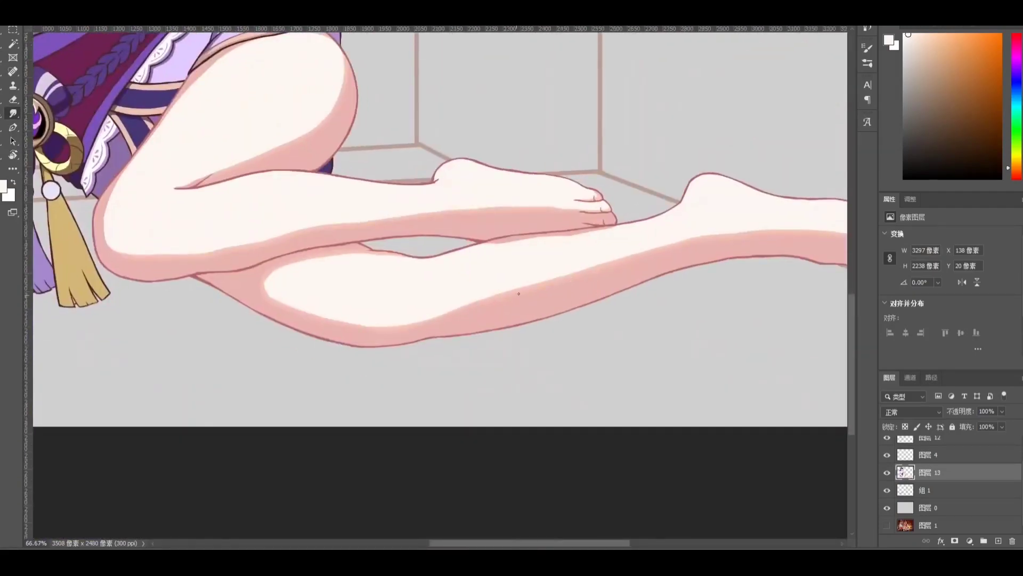
Extend the dull purple shadow along the outer edge of the long sleeve below the elbow
key("ctrl+minus")
key("ctrl+minus")
key("ctrl+minus")
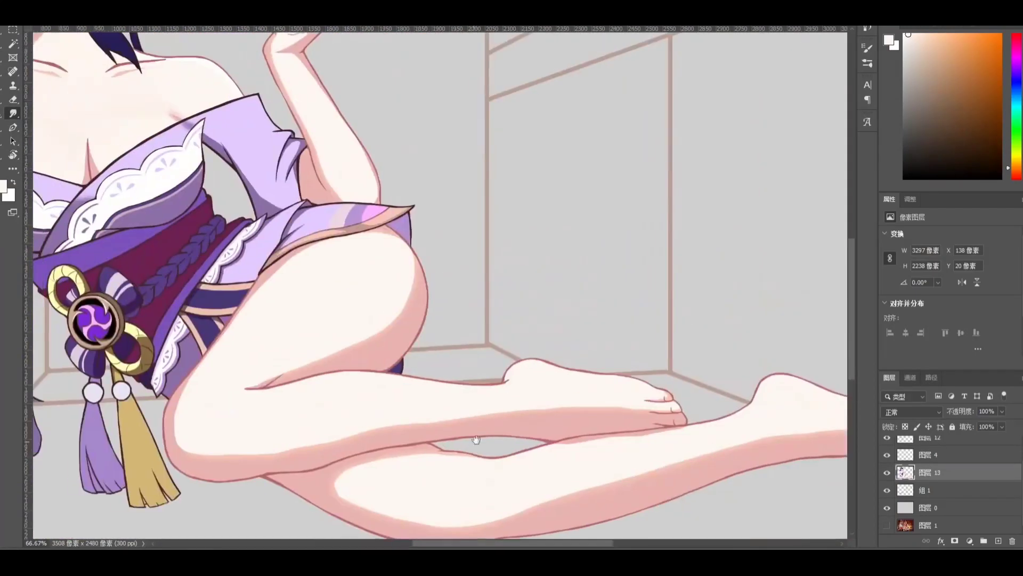
key("ctrl+plus")
key("ctrl+plus")
key("ctrl+plus")
key("ctrl+plus")
key("ctrl+plus")
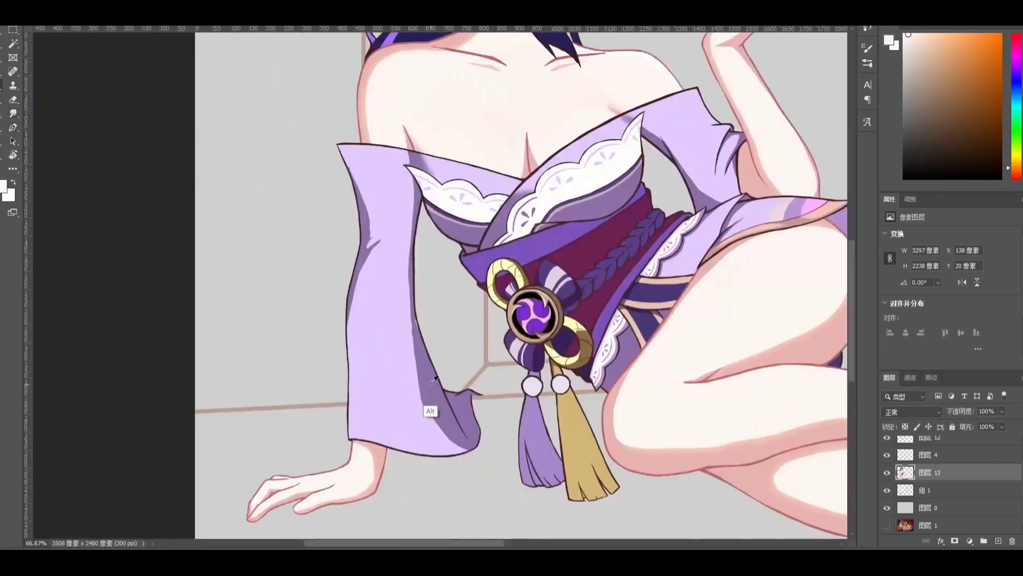
left_click_drag(298, 427, 273, 400)
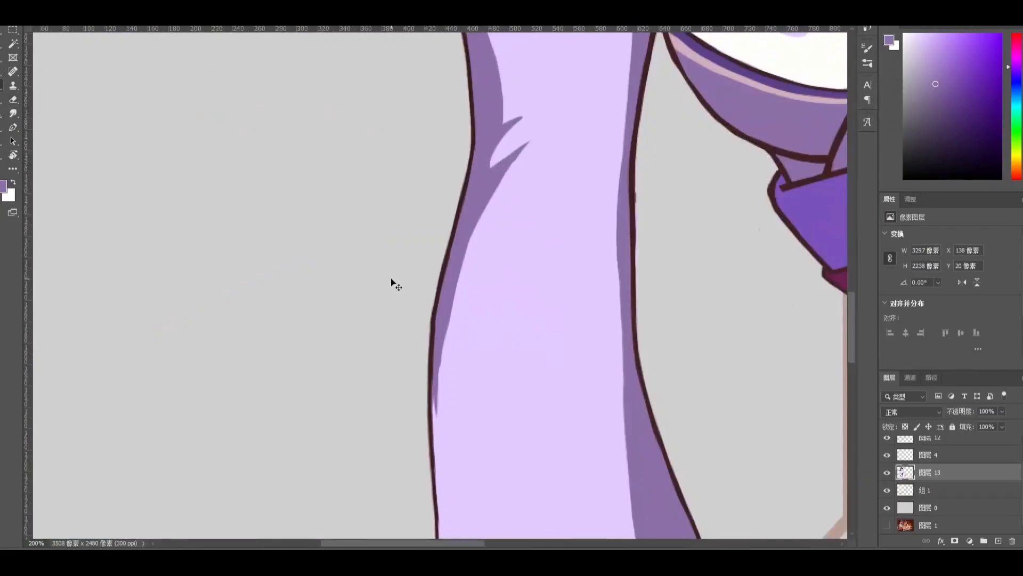
key("ctrl+0")
scroll(393, 283, "up", 3)
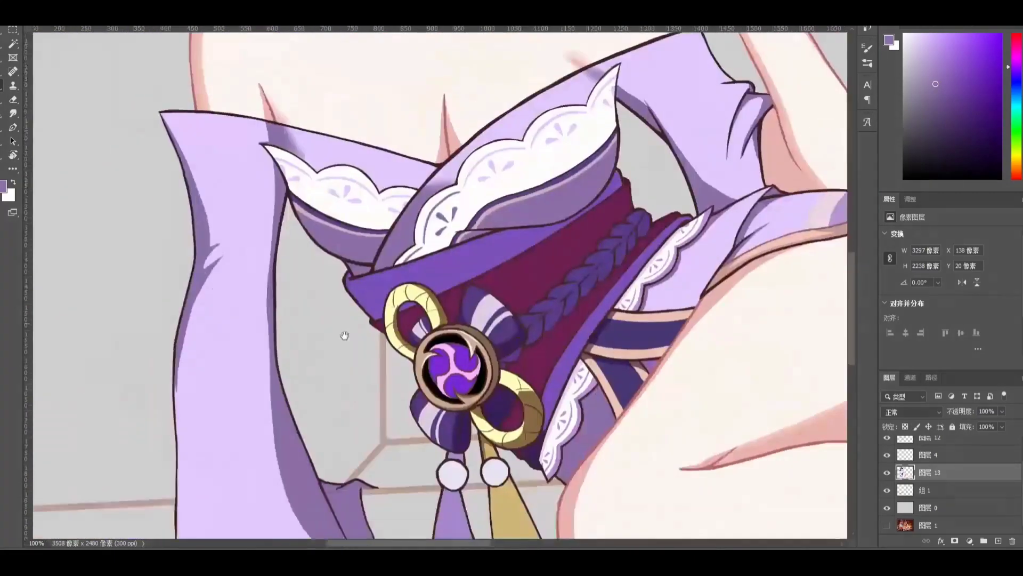
Shade the long sleeve's outer bottom corner and cuff hem with dull purple
scroll(283, 303, "down", 3)
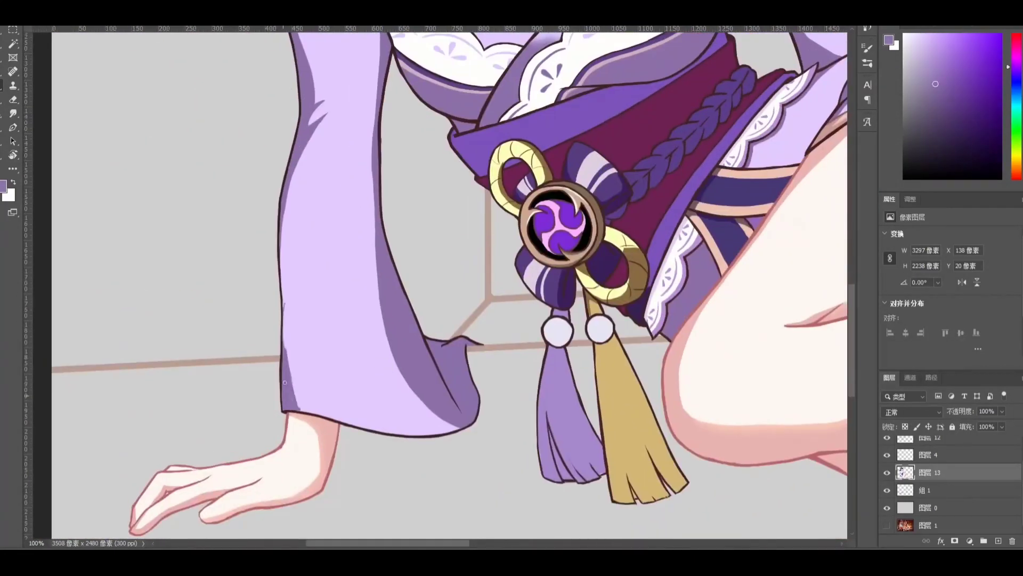
scroll(305, 414, "up", 1)
left_click_drag(306, 343, 349, 209)
left_click(350, 210, "alt")
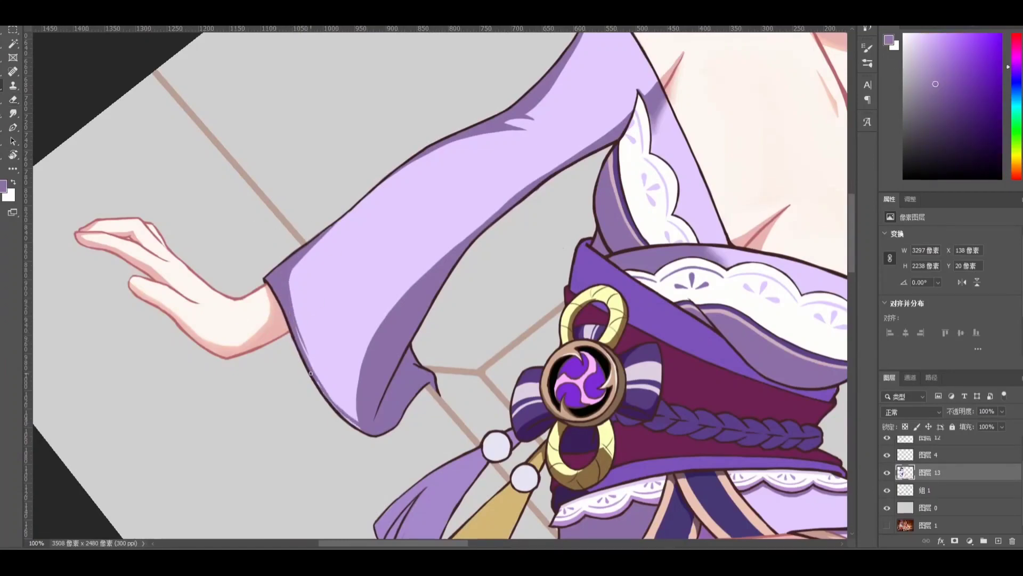
left_click_drag(304, 348, 388, 220)
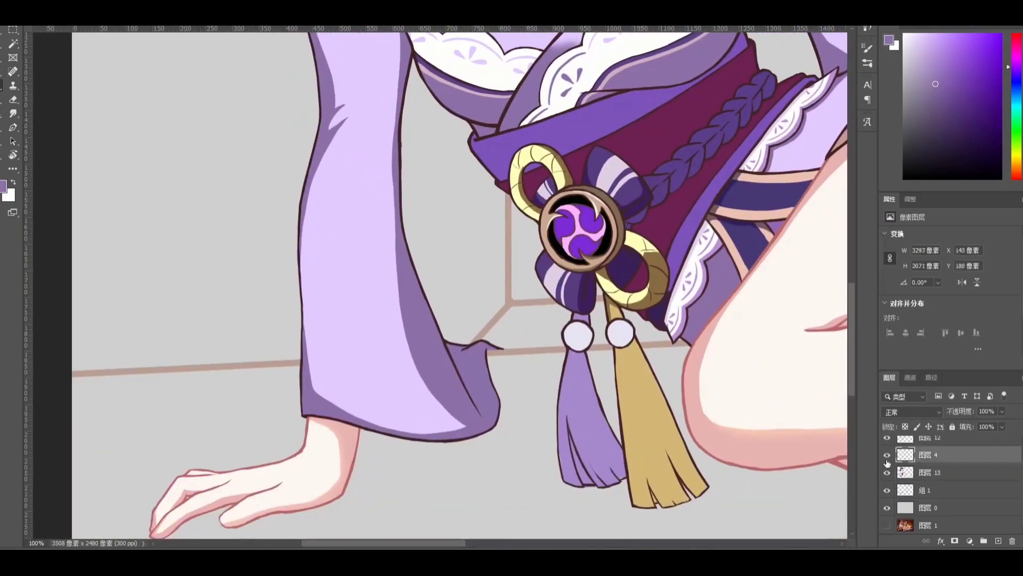
scroll(938, 470, "up", 1)
Draw a dark brown scalloped trim line across the long sleeve just above the cuff on layer 图层 12
left_click(886, 462)
key("ctrl+0")
left_click(887, 480)
left_click_drag(892, 444, 887, 484)
key("ctrl+1")
left_click_drag(267, 400, 747, 171)
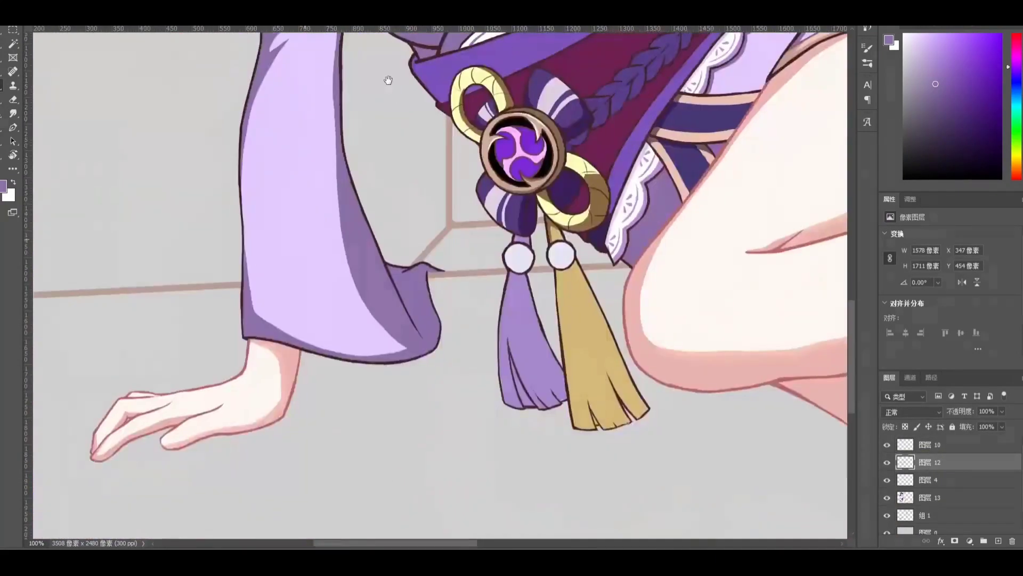
key("r")
mouse_move(382, 335)
left_mouse_down()
mouse_move(373, 315)
mouse_move(448, 209)
mouse_move(422, 263)
mouse_move(354, 274)
mouse_move(243, 232)
mouse_move(405, 277)
mouse_move(414, 320)
left_mouse_up()
left_click(422, 263, "alt")
key("ctrl+plus")
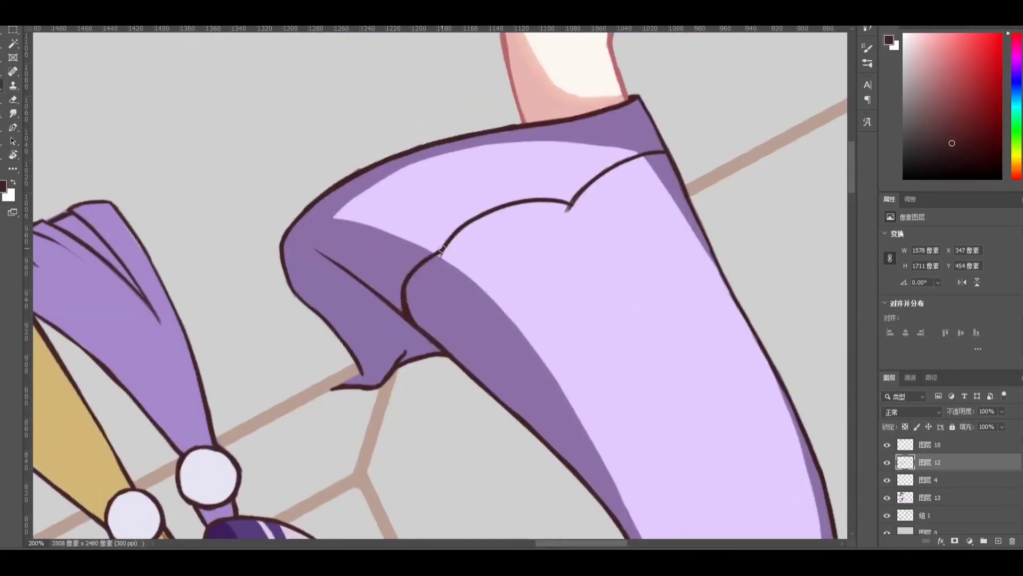
left_click_drag(450, 254, 532, 394)
key("ctrl+plus")
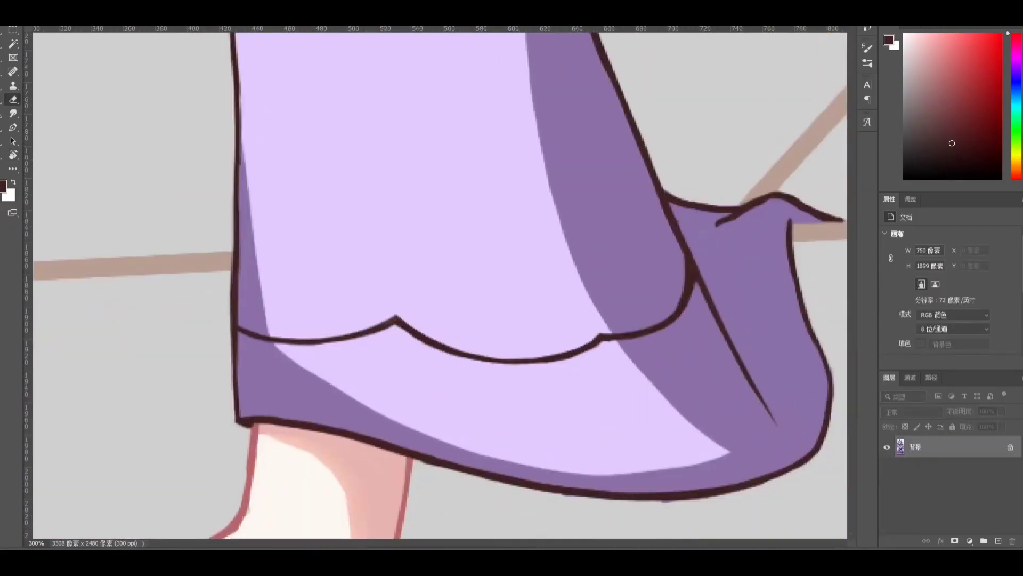
left_click_drag(209, 284, 296, 298)
Paint a darker purple shadow band following the upper side of the sleeve's scalloped trim line on layer 图层 13
left_click_drag(299, 372, 265, 216)
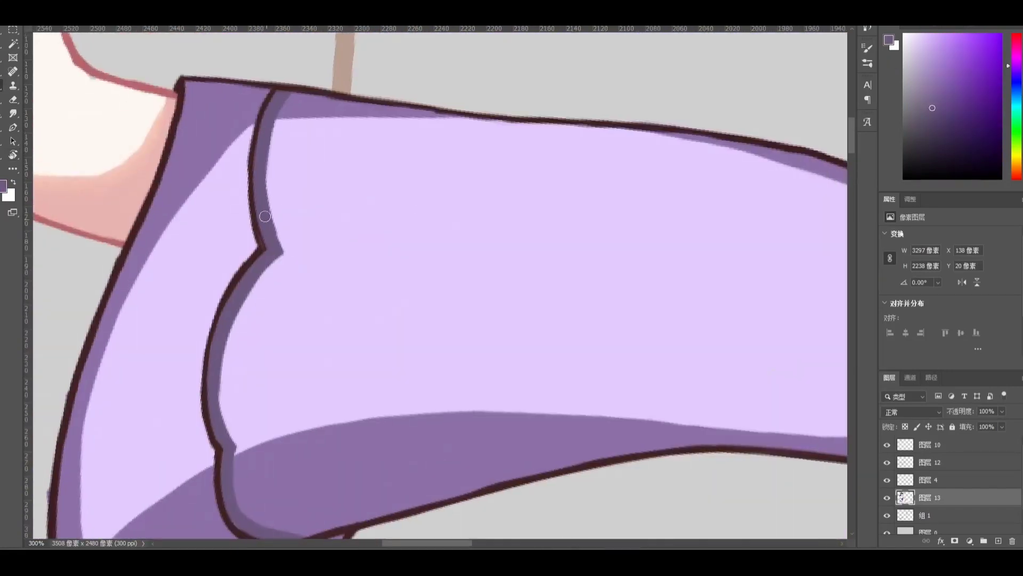
left_click_drag(181, 217, 289, 277)
scroll(388, 235, "down", 3)
mouse_move(380, 177)
left_mouse_down()
mouse_move(379, 317)
mouse_move(325, 351)
left_mouse_up()
scroll(341, 335, "down", 3)
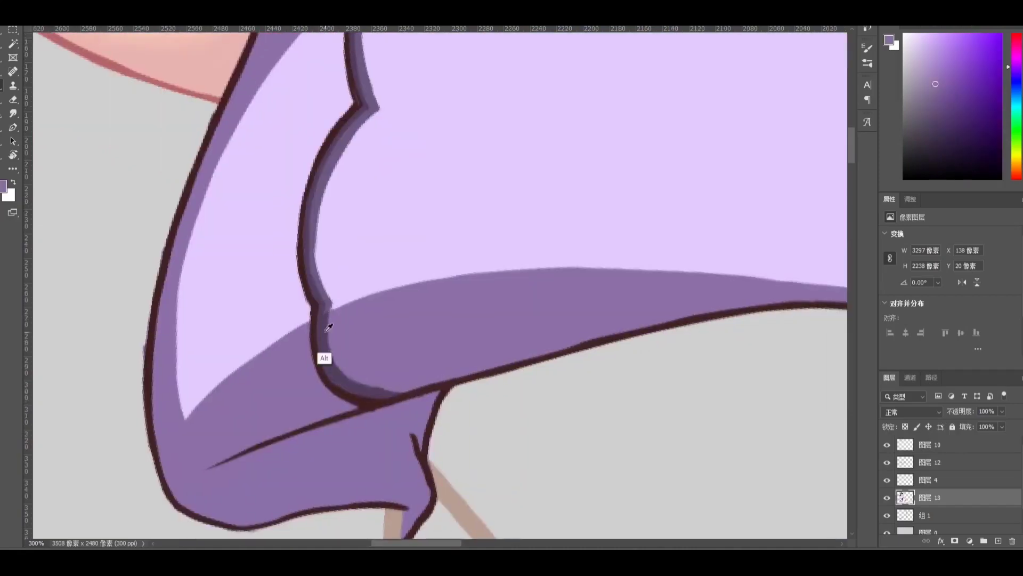
scroll(329, 326, "down", 5)
scroll(366, 342, "up", 3)
left_click_drag(406, 305, 464, 299)
scroll(464, 298, "up", 2)
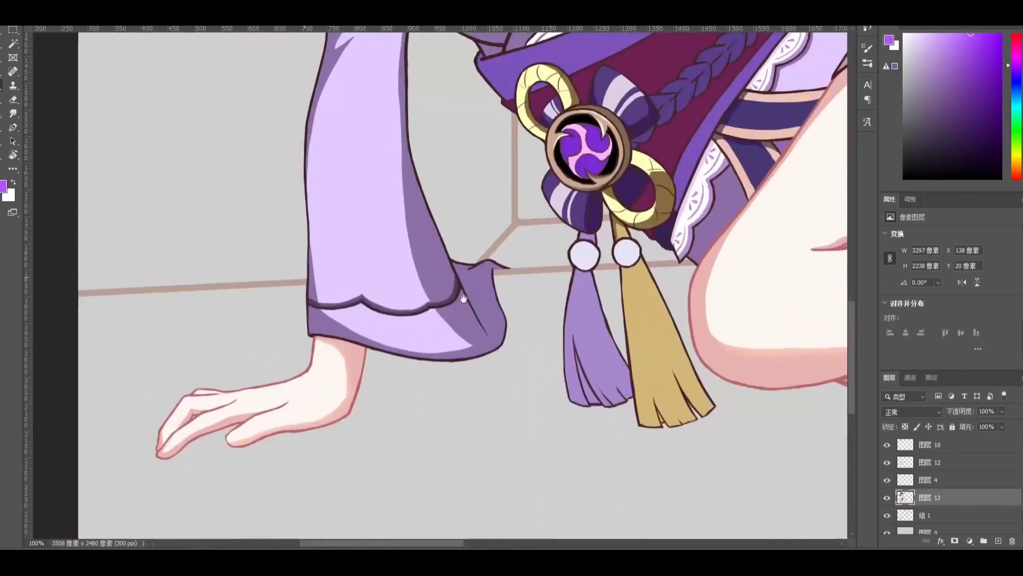
Paint a tapered bright purple stripe curving from the long sleeve's inner edge down to the scalloped trim
scroll(464, 298, "up", 3)
mouse_move(341, 421)
left_mouse_down()
mouse_move(427, 363)
mouse_move(491, 240)
left_mouse_up()
key("r")
mouse_move(469, 373)
left_mouse_down()
mouse_move(485, 280)
mouse_move(469, 228)
left_mouse_up()
key("e")
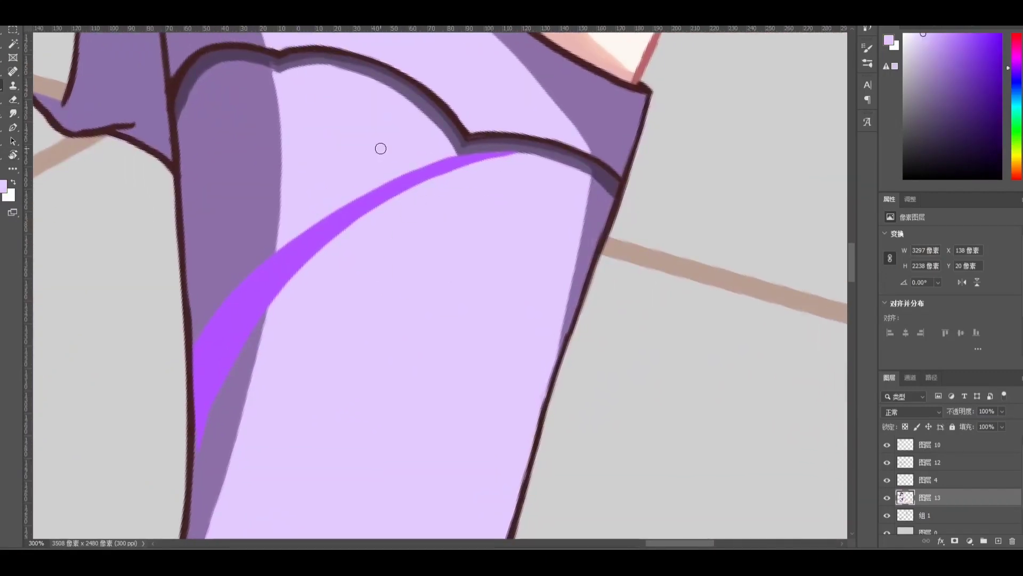
Add a thinner bright purple stripe beside the first one and two purple dots near the stripes' lower tip
scroll(381, 148, "down", 3)
left_click_drag(227, 365, 421, 142)
scroll(218, 251, "down", 2)
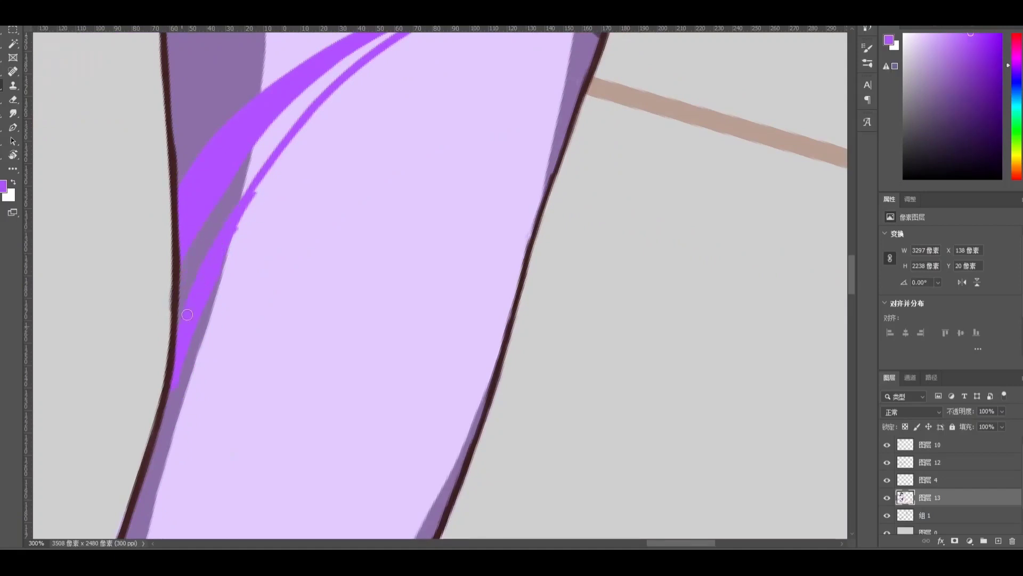
key("r")
left_click_drag(187, 314, 380, 242)
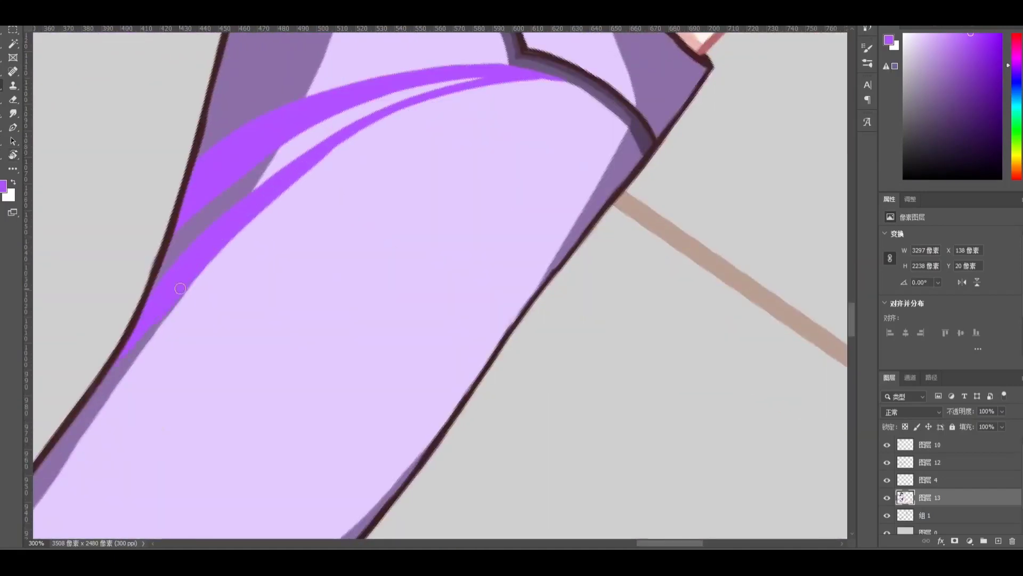
scroll(180, 287, "down", 5)
scroll(511, 292, "up", 5)
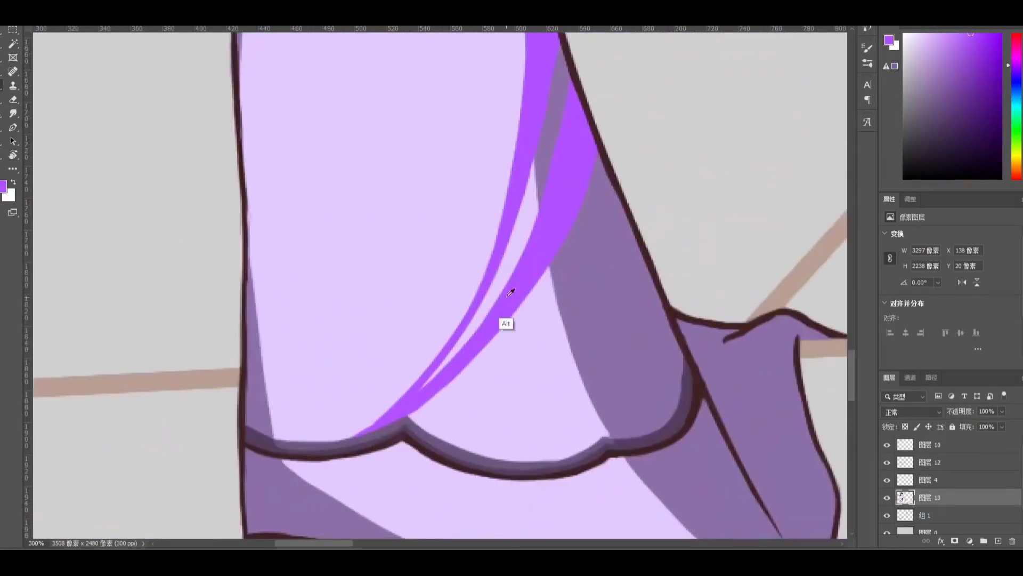
scroll(388, 406, "down", 3)
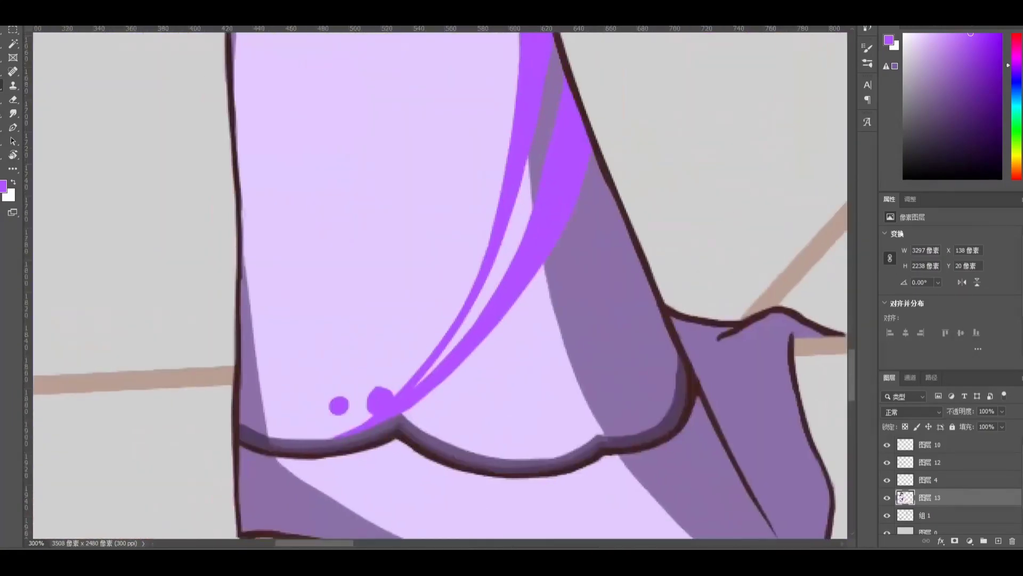
Paint white crescent patches beneath the sleeve's scalloped trim, with grey where they fall in shadow, on layer 图层 13
left_click(333, 350, "alt")
mouse_move(418, 480)
left_mouse_down()
mouse_move(332, 349)
mouse_move(298, 347)
left_mouse_up()
left_click_drag(506, 374, 678, 407)
left_click(355, 333, "alt")
left_click_drag(340, 392, 299, 403)
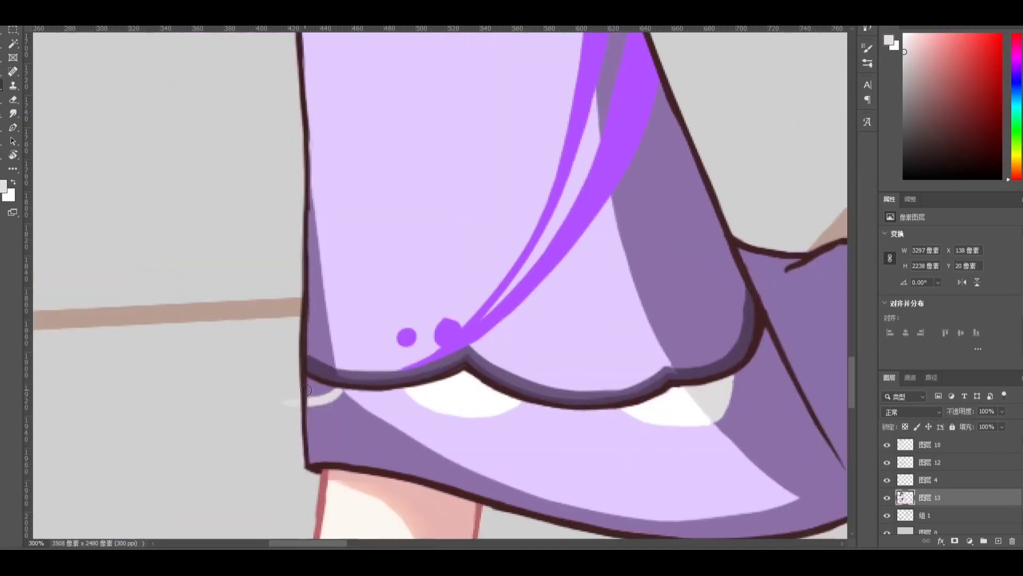
Repaint the sleeve's bright purple stripes in a darker purple where they cross the shadowed inner edge
scroll(297, 409, "down", 5)
scroll(725, 299, "up", 4)
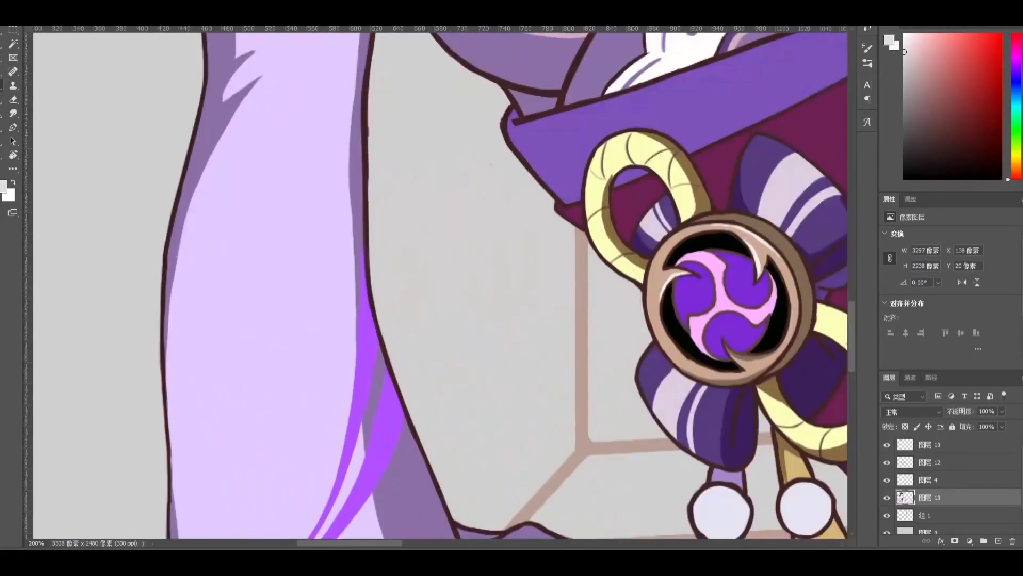
left_click_drag(370, 365, 364, 299)
scroll(328, 373, "down", 3)
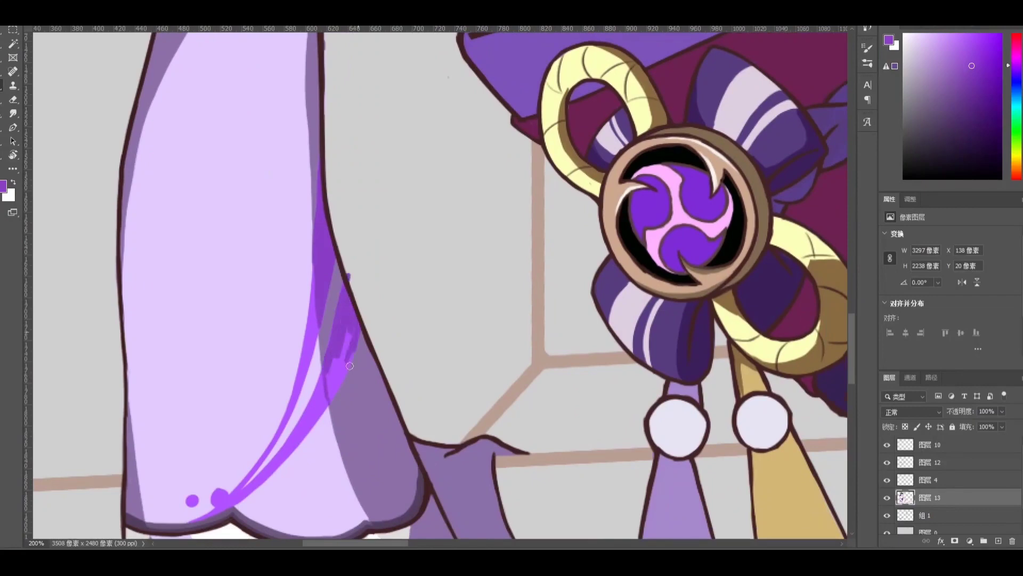
left_click(321, 288, "alt")
scroll(321, 289, "down", 5)
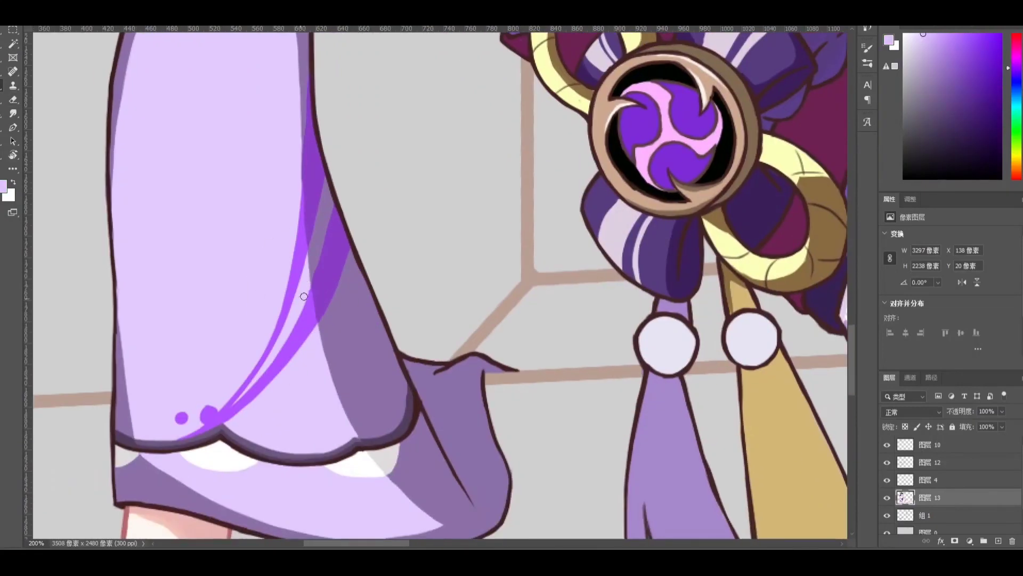
left_click(291, 305, "alt")
Paint a darker purple shadow along the upper purple sash band where it meets the folds of the bodice
scroll(292, 302, "up", 5)
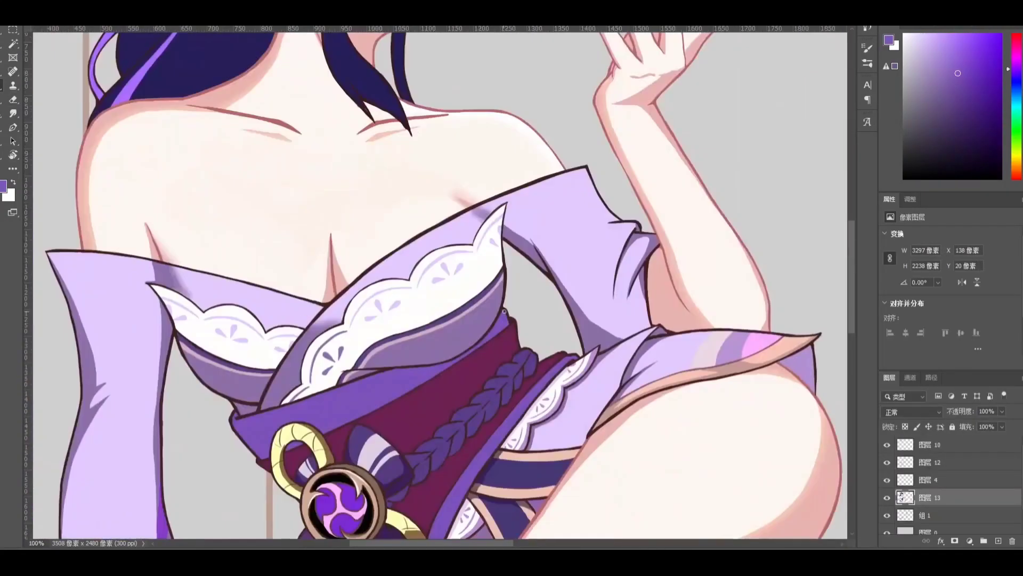
mouse_move(424, 304)
left_mouse_down()
mouse_move(572, 280)
mouse_move(591, 242)
mouse_move(535, 248)
left_mouse_up()
left_click_drag(591, 295, 486, 227)
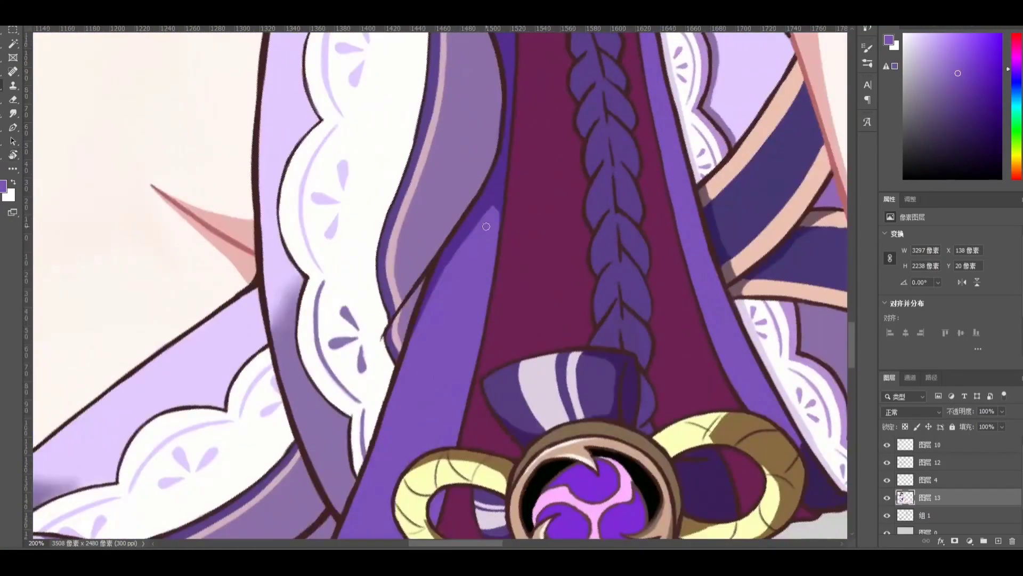
key("ctrl+0")
Paint a darker purple shadow along the sash's lower purple border beside the lace trim
scroll(434, 267, "up", 5)
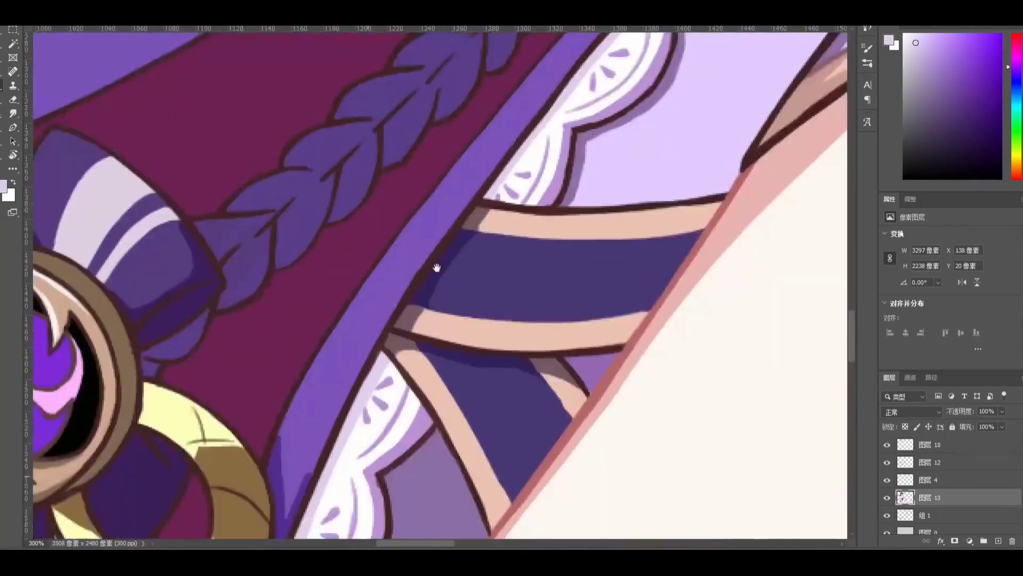
mouse_move(378, 272)
left_mouse_down()
mouse_move(352, 342)
mouse_move(318, 376)
left_mouse_up()
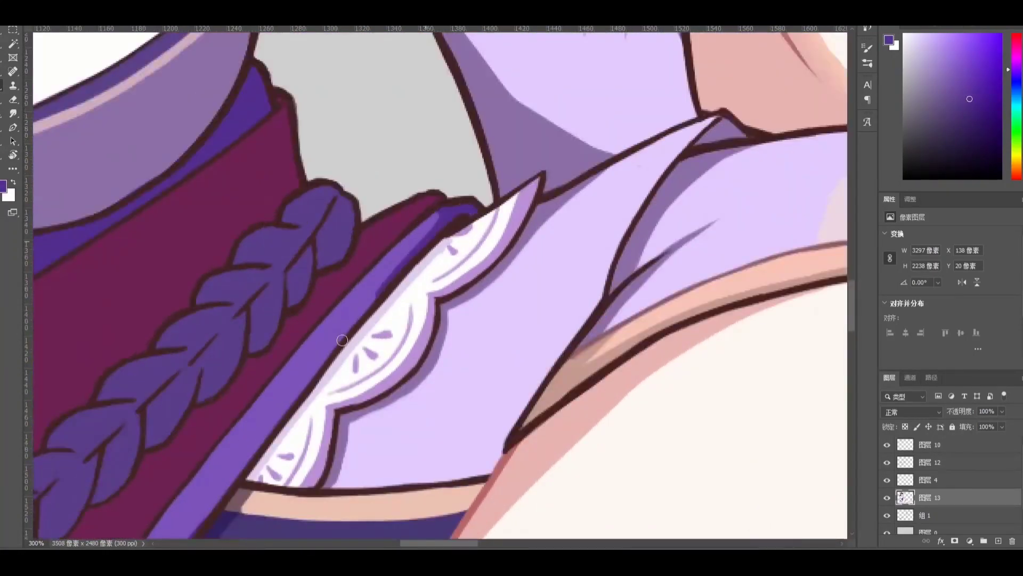
scroll(445, 223, "down", 1)
scroll(388, 286, "down", 4)
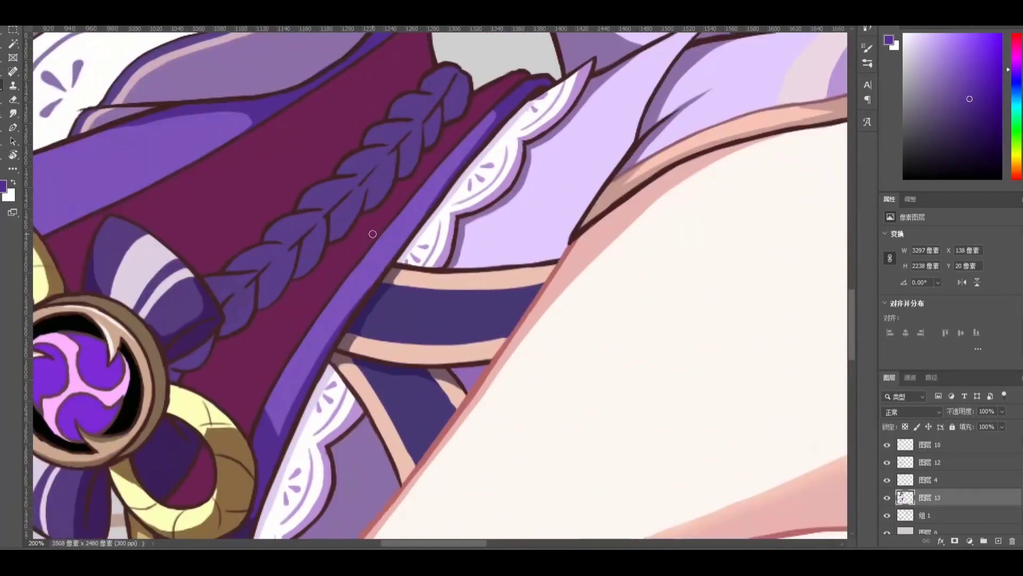
Add a lighter purple highlight at the rounded end of the upper sash band's lit area
scroll(593, 290, "up", 5)
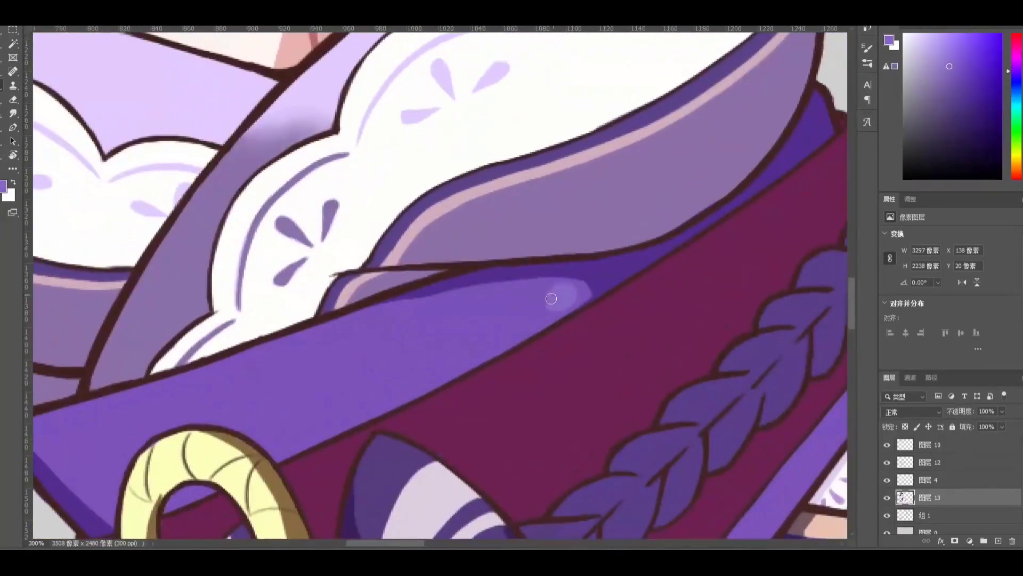
scroll(571, 296, "down", 1)
scroll(191, 376, "up", 1)
Paint dark maroon shadows on the waist sash around and inside the rope loops and around the striped bow
left_click(191, 376, "alt")
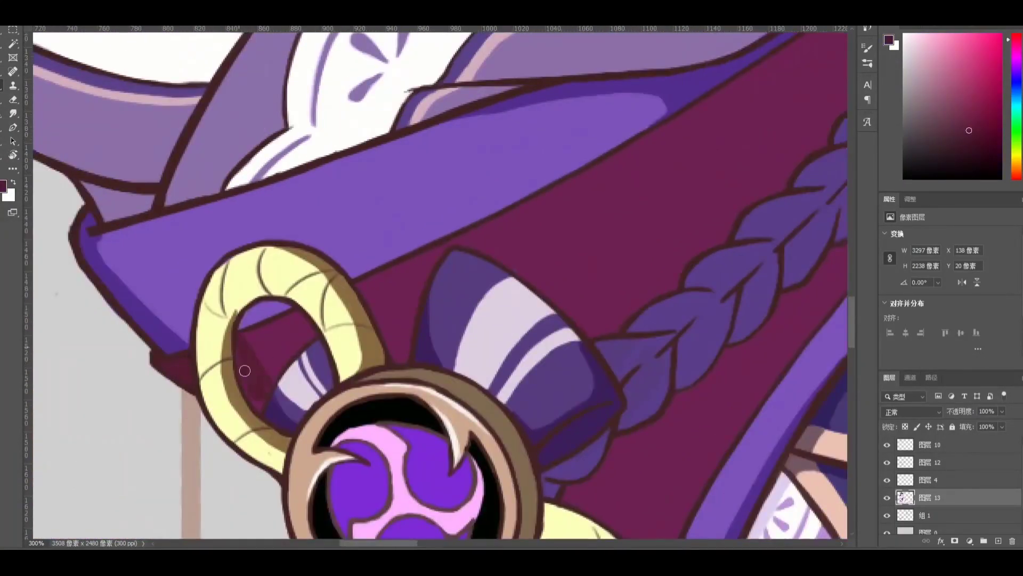
left_click_drag(245, 371, 261, 341)
scroll(261, 341, "down", 1)
key("h")
scroll(335, 274, "up", 1)
scroll(365, 352, "down", 1)
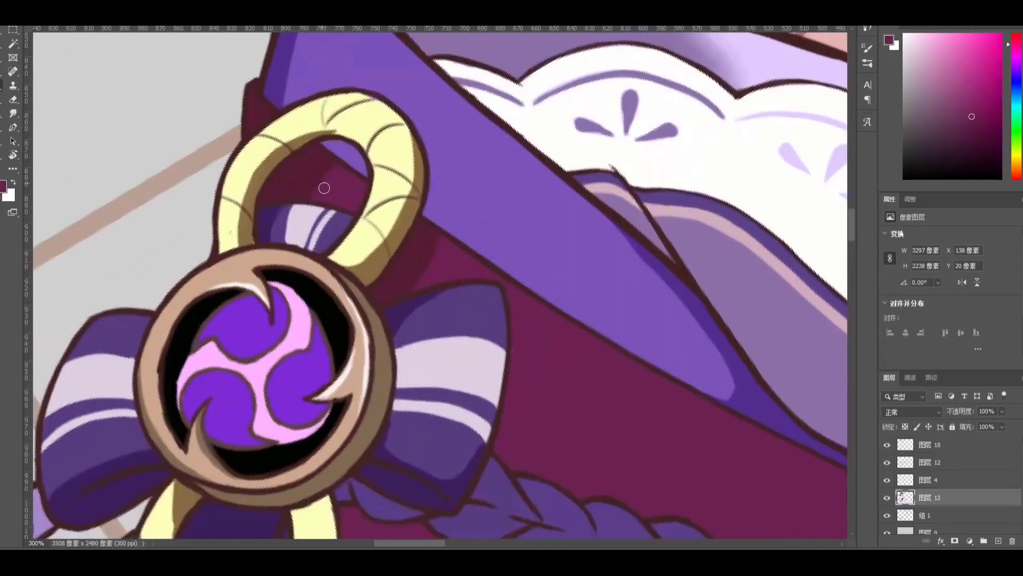
key("h")
scroll(409, 219, "up", 1)
scroll(315, 369, "down", 1)
scroll(629, 242, "up", 1)
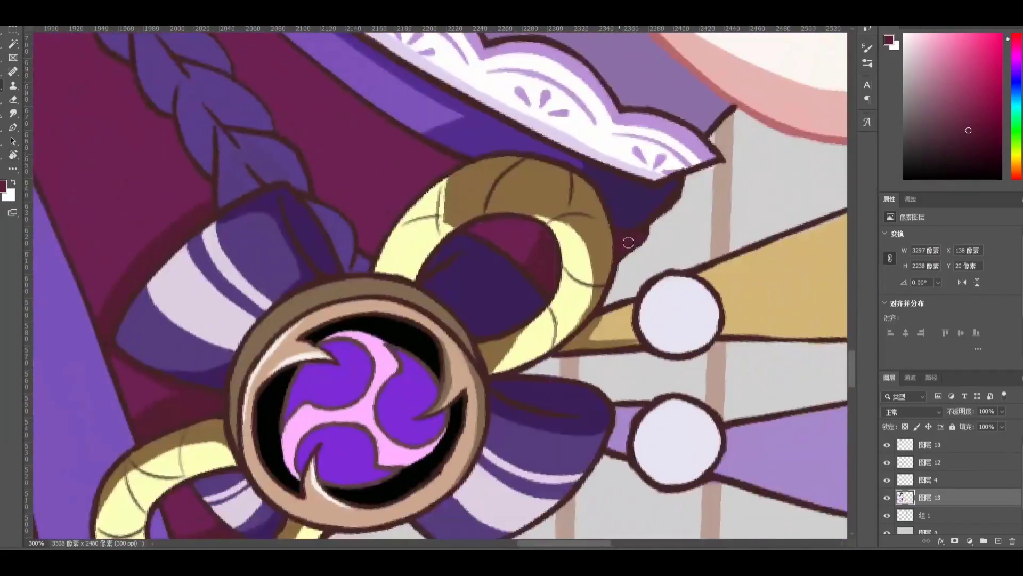
Shade the segments of the purple braid with dark purple along their lower sides, from the bow to its far end
left_click(357, 256, "alt")
scroll(356, 256, "down", 1)
scroll(338, 320, "up", 1)
scroll(313, 288, "up", 2)
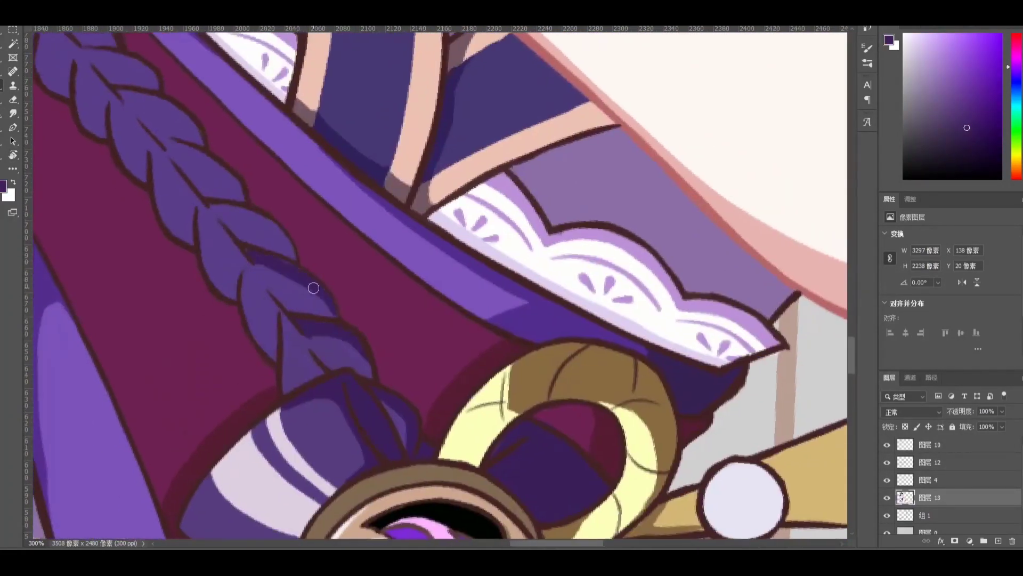
scroll(368, 338, "up", 1)
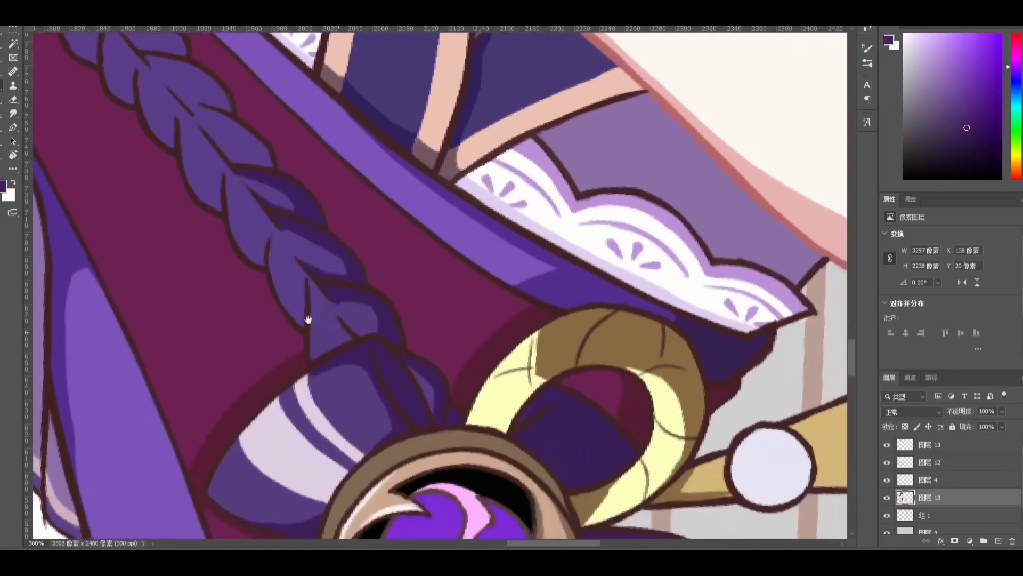
scroll(306, 318, "left", 10)
left_click_drag(379, 233, 296, 345)
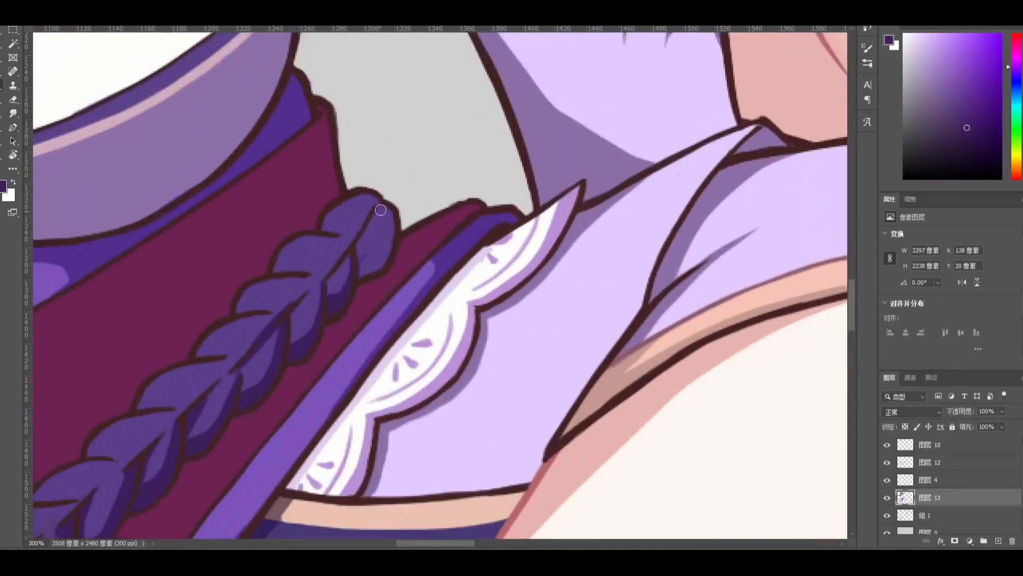
scroll(347, 259, "down", 3)
scroll(347, 259, "left", 5)
scroll(359, 206, "up", 1)
scroll(299, 395, "down", 2)
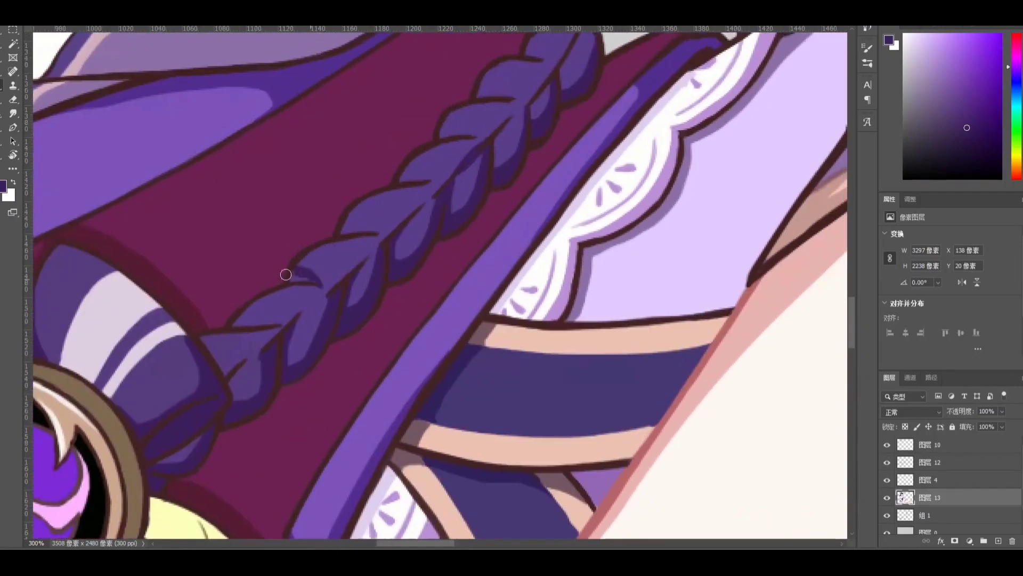
Paint a dark maroon cast shadow on the waist sash along the underside of the braid
left_click(228, 356, "alt")
scroll(228, 357, "down", 3)
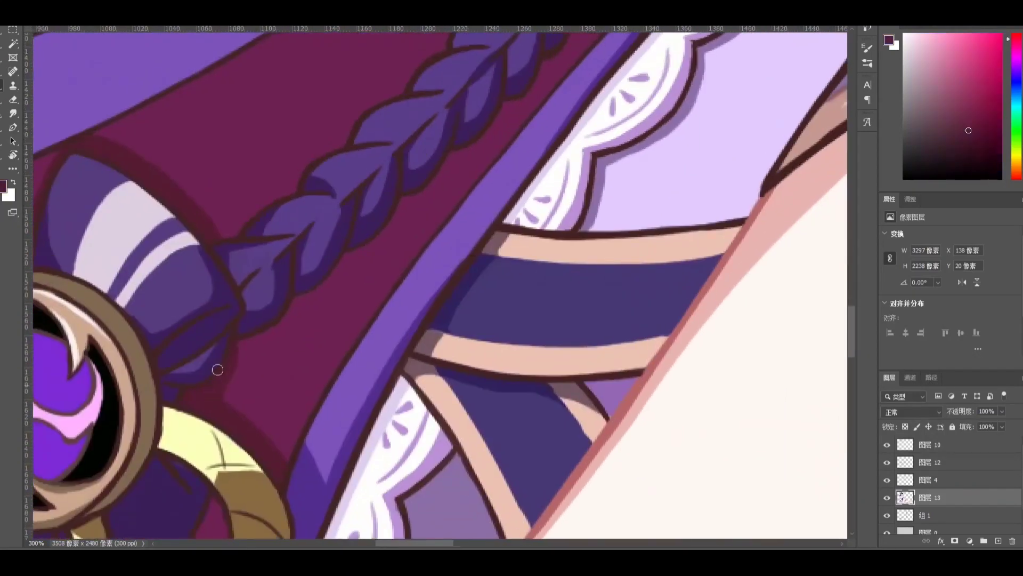
scroll(338, 265, "up", 3)
scroll(300, 246, "right", 5)
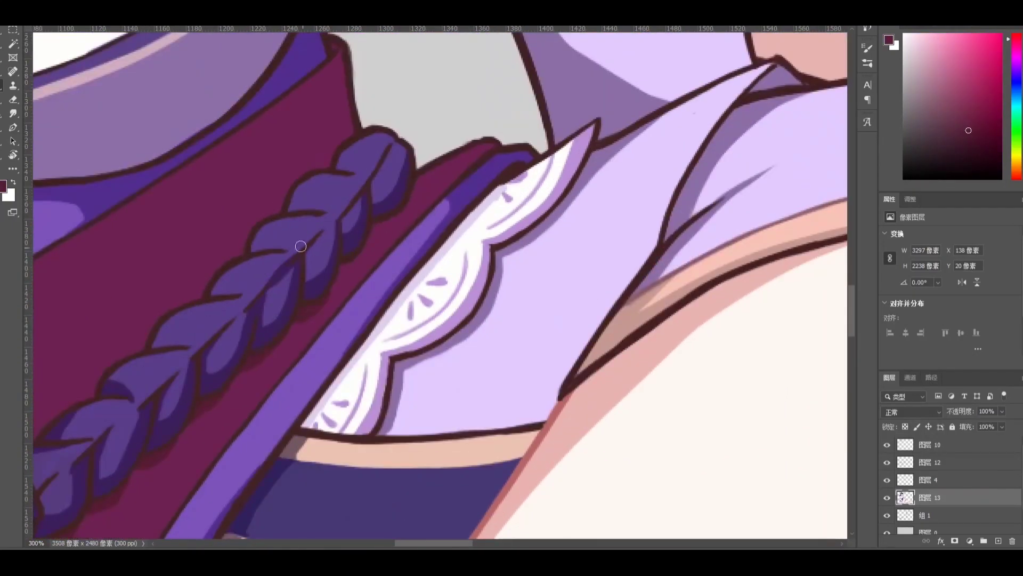
scroll(258, 267, "down", 6)
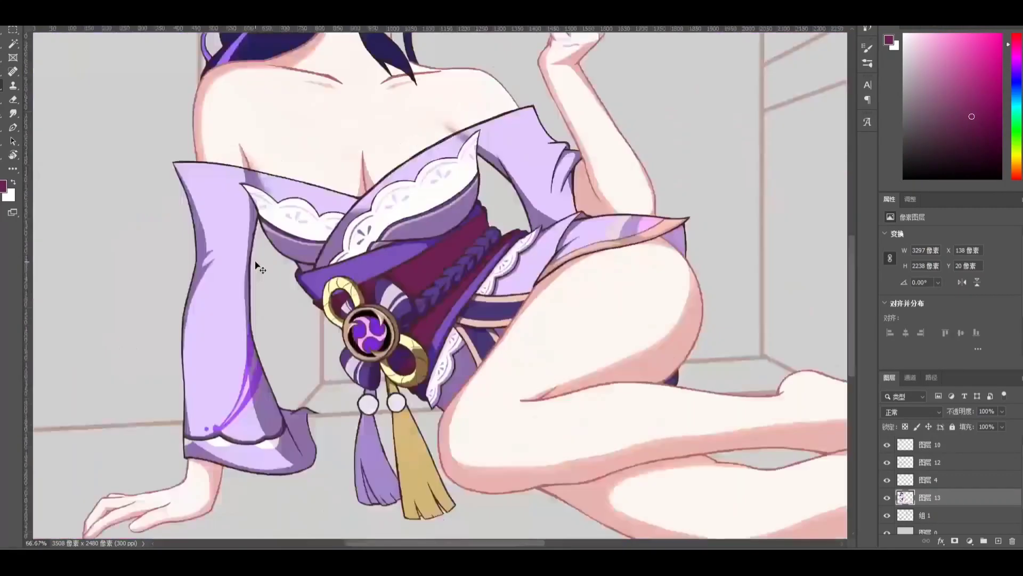
Draw a dusty pink flower outline with a ring centre and short petal strokes on the maroon sash above the braid
scroll(258, 267, "up", 5)
left_click(949, 108)
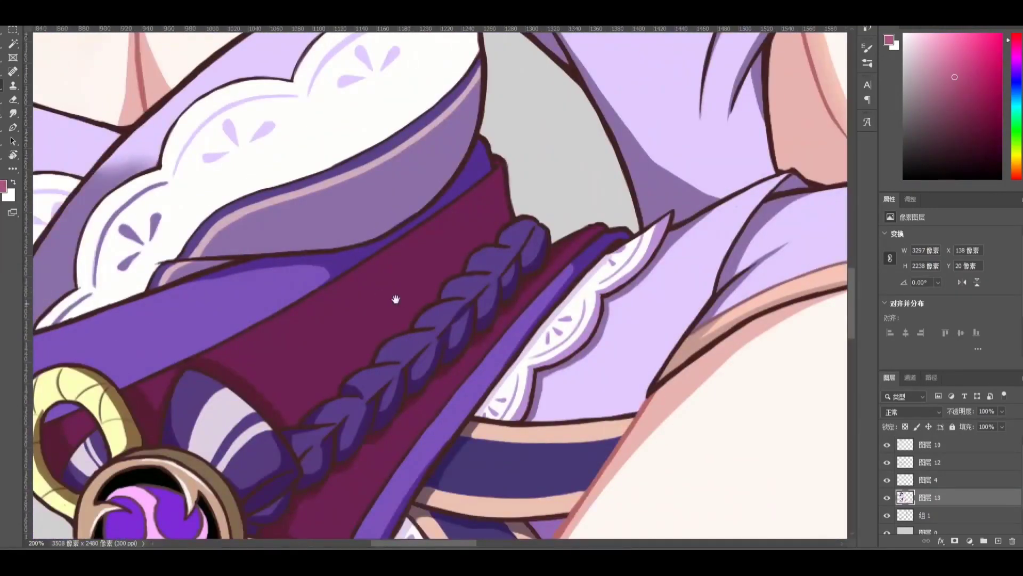
left_click_drag(395, 299, 342, 283)
left_click_drag(311, 248, 320, 331)
left_click_drag(319, 268, 336, 266)
left_click_drag(333, 309, 338, 302)
scroll(331, 293, "up", 2)
scroll(330, 293, "right", 1)
left_click_drag(323, 308, 331, 321)
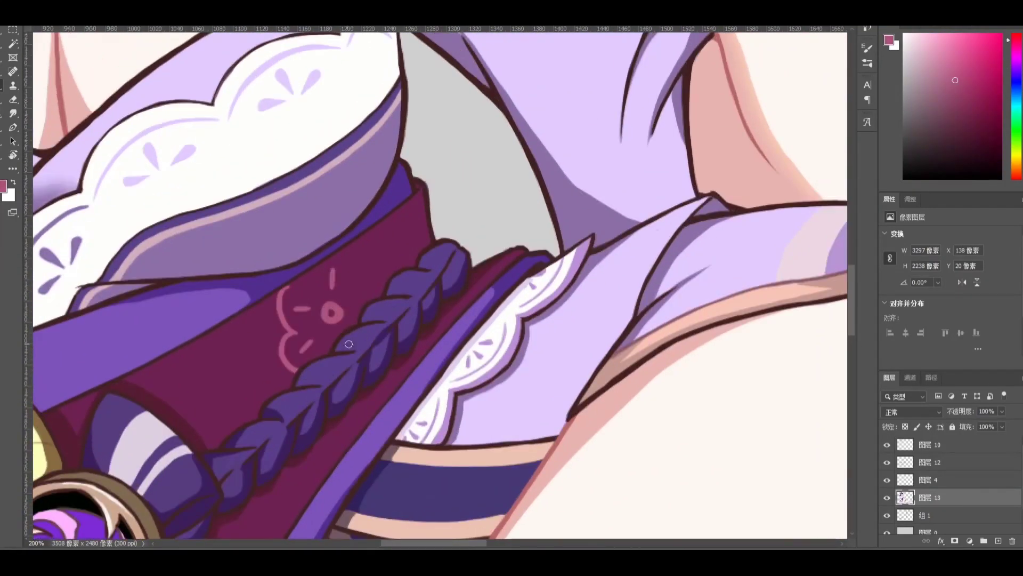
Add tapered dusty pink stripes beside the flower and start a second flower outline below the braid
mouse_move(363, 270)
left_mouse_down()
mouse_move(378, 294)
mouse_move(327, 257)
left_mouse_up()
key("r")
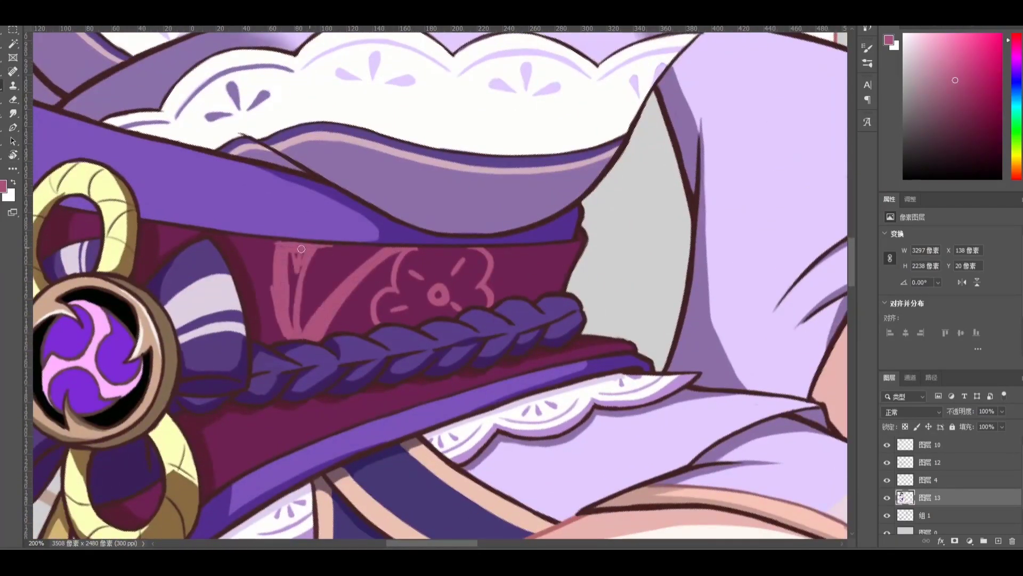
left_click_drag(364, 271, 398, 207)
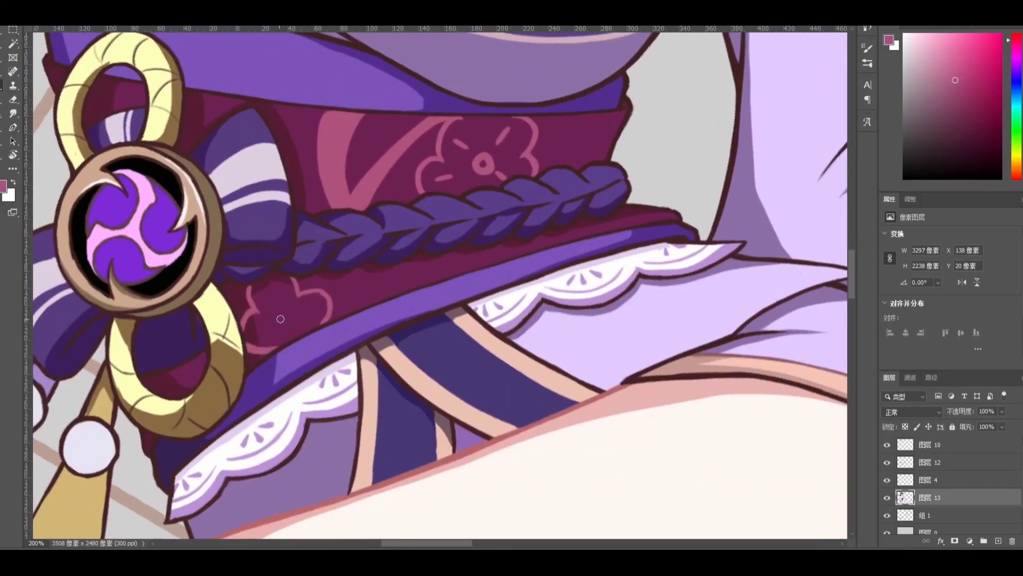
left_click_drag(255, 335, 325, 222)
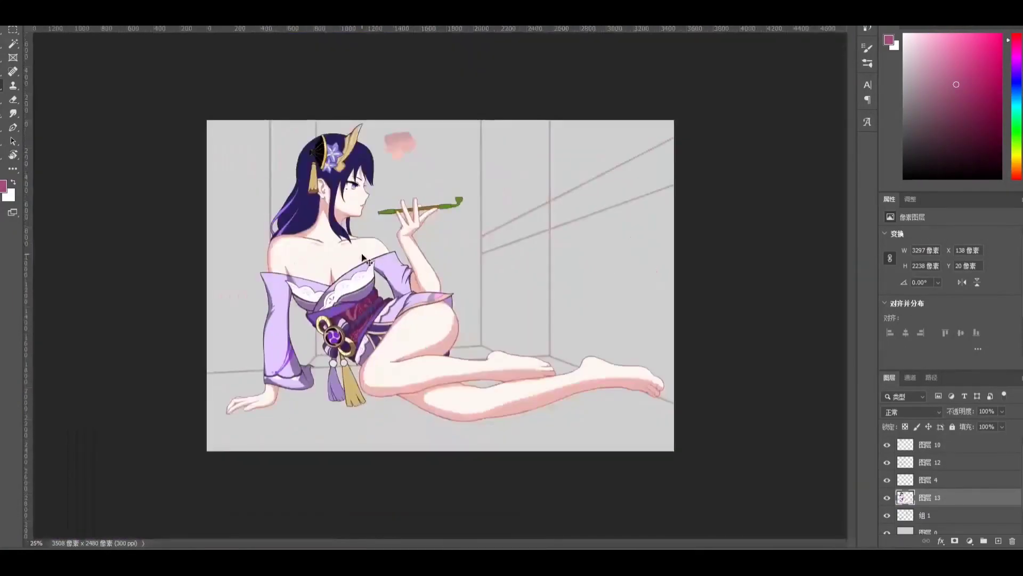
Darken the pink sash pattern with maroon where it lies in the shadow beside the rope loop and braid
scroll(347, 331, "up", 6)
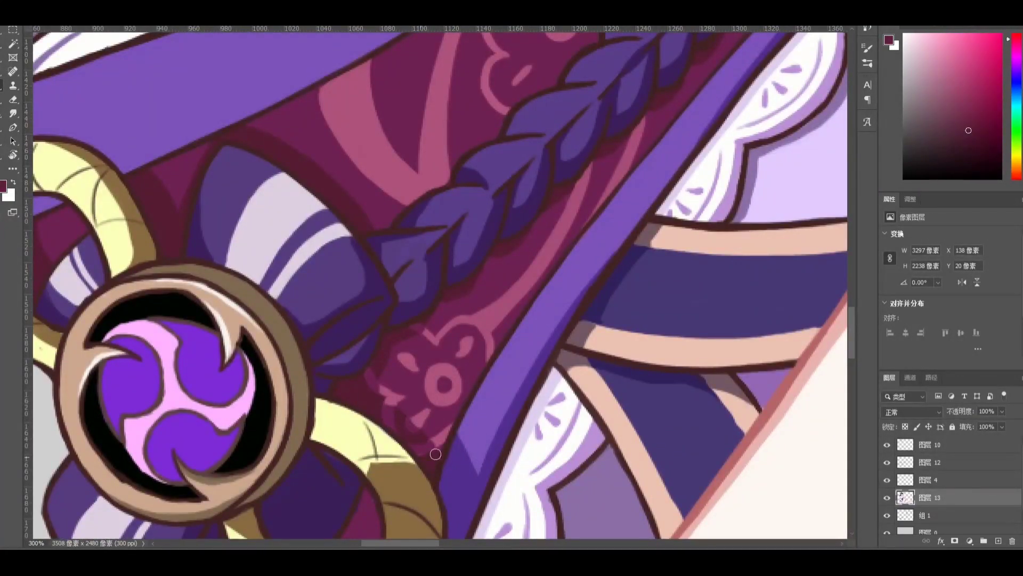
scroll(463, 324, "down", 6)
scroll(503, 290, "up", 5)
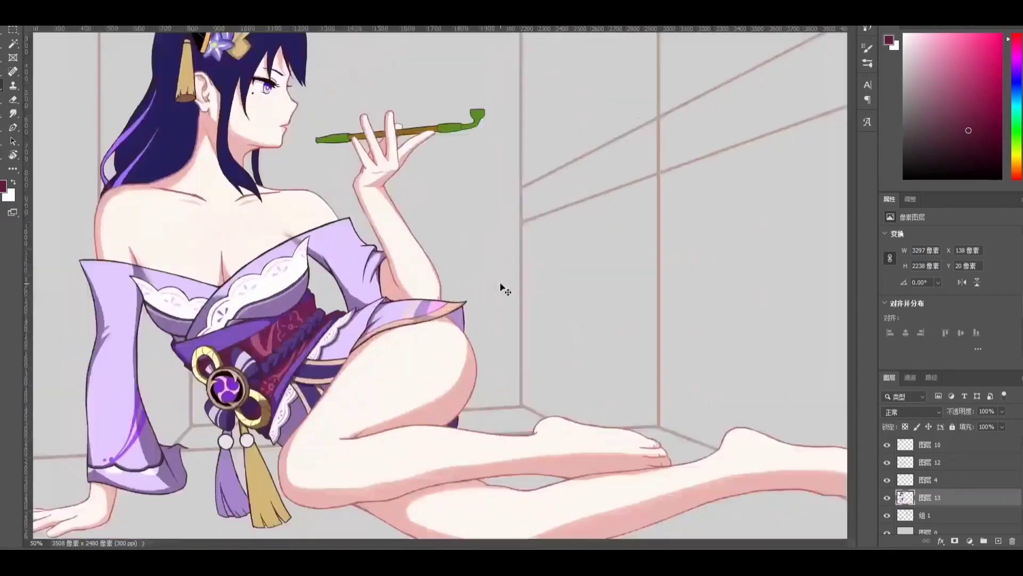
Draw a woven pattern of dark purple hatch lines across the upper purple sash band on layer 图层 4
key("alt+bracketright")
left_click_drag(494, 382, 427, 282)
scroll(462, 330, "up", 2)
key("r")
left_click_drag(379, 309, 276, 279)
left_click(300, 291, "alt")
left_click_drag(276, 354, 425, 322)
scroll(545, 276, "down", 6)
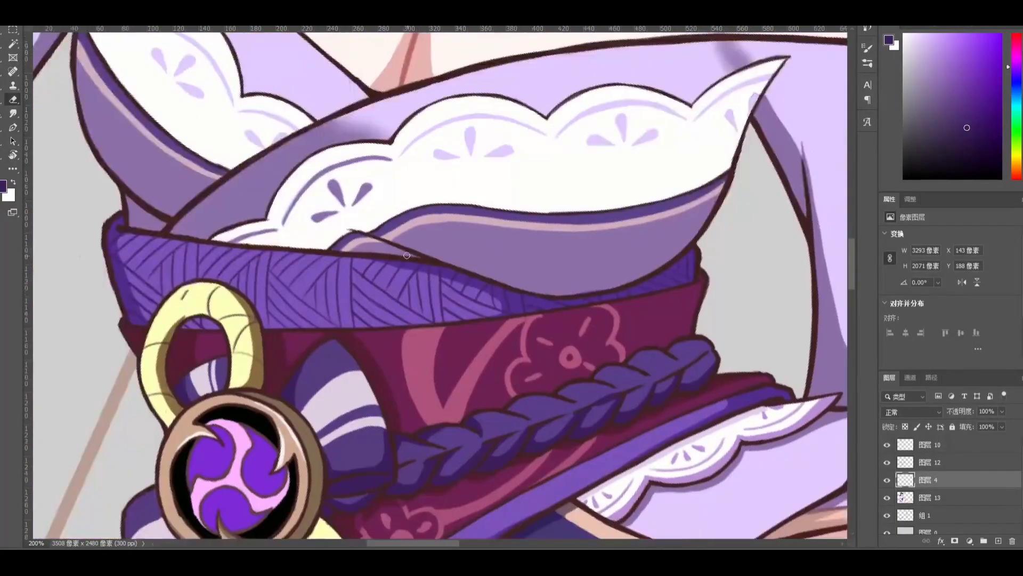
Paint pale greyish-lavender stripes on the dark bow loop inside the lower gold ring on layer 图层 13
scroll(333, 342, "up", 6)
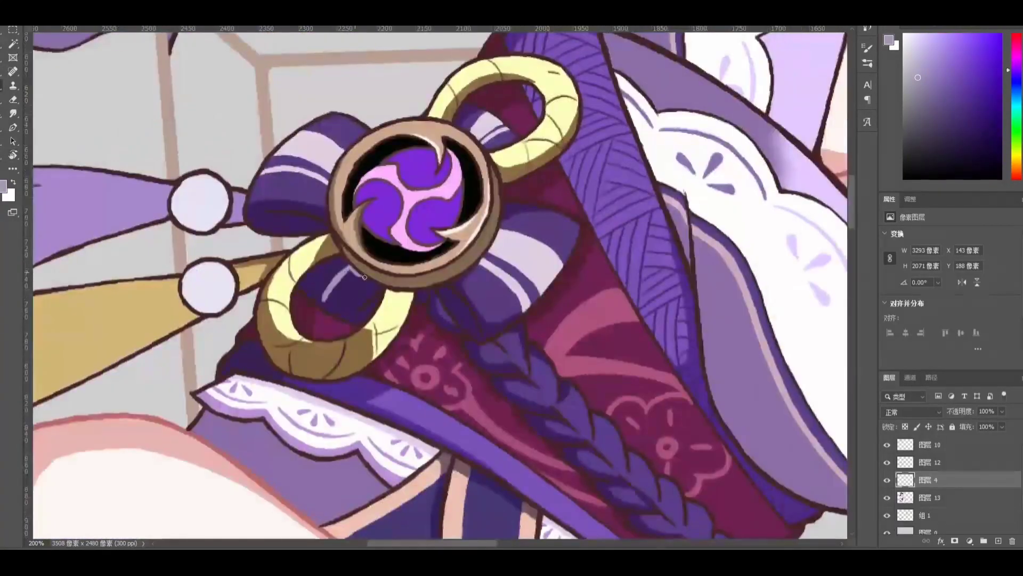
left_click(317, 296, "ctrl")
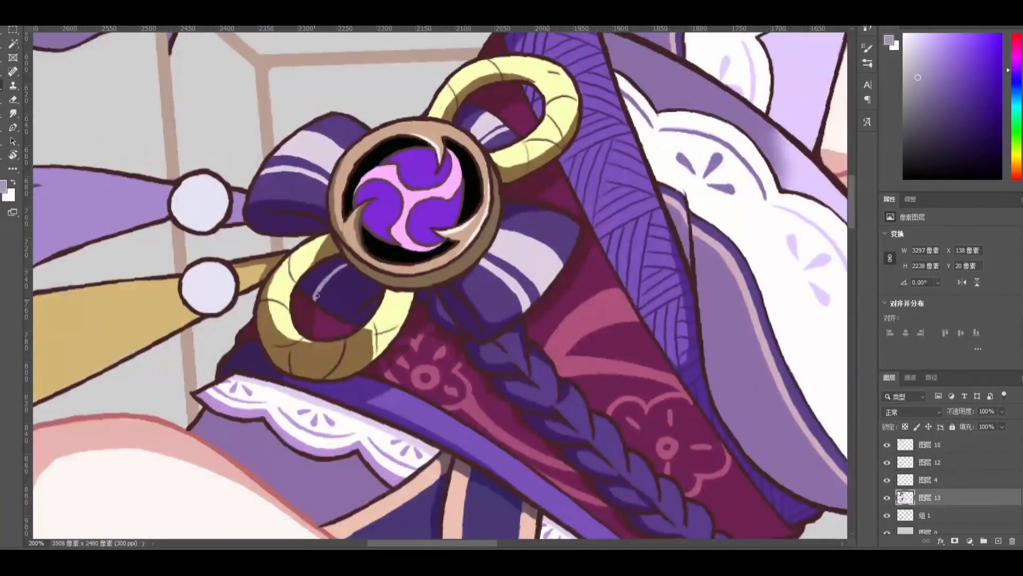
left_click(349, 304, "alt")
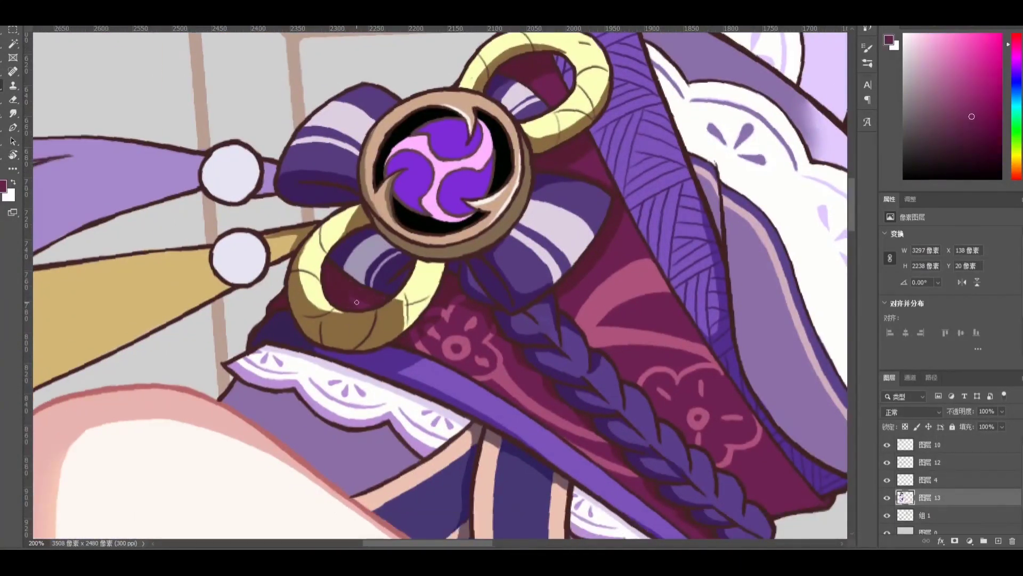
left_click_drag(357, 303, 264, 266)
Shade the two round tassel beads with grey-lavender shadows and white highlights
left_click(279, 317, "alt")
left_click(182, 325, "alt")
left_click(213, 309, "alt")
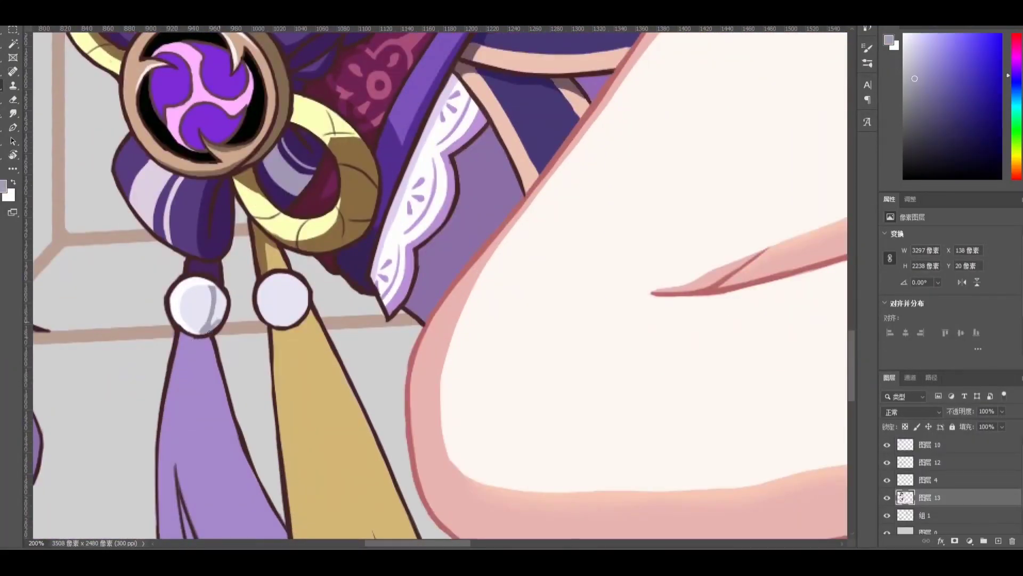
left_click(210, 292, "alt")
left_click(204, 294, "alt")
left_click_drag(301, 311, 220, 326)
left_click(202, 293, "alt")
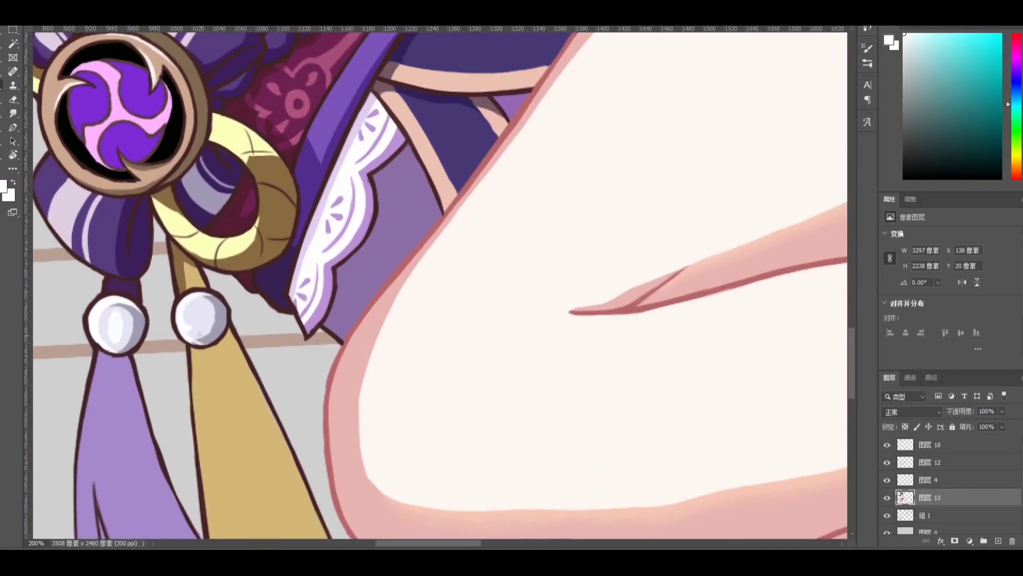
Shade the gold tassel with brown shadows along its edges and folds, and fill the slit at its hem with maroon
key("ctrl+0")
scroll(292, 428, "up", 5)
left_click(292, 428, "alt")
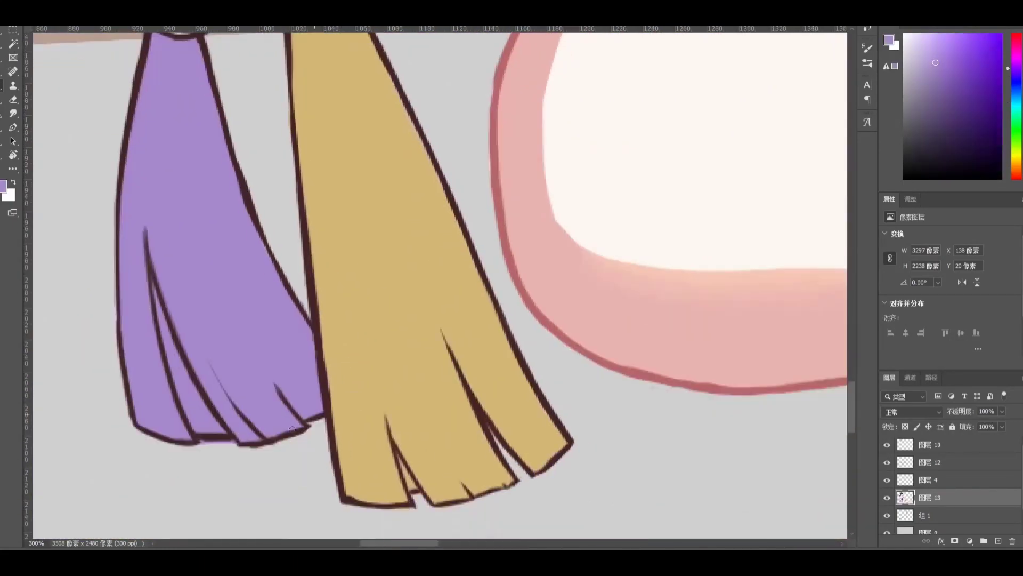
left_click(370, 439, "alt")
mouse_move(370, 438)
left_mouse_down()
mouse_move(217, 405)
mouse_move(198, 211)
left_mouse_up()
left_click_drag(366, 154, 115, 292)
left_click_drag(350, 227, 281, 247)
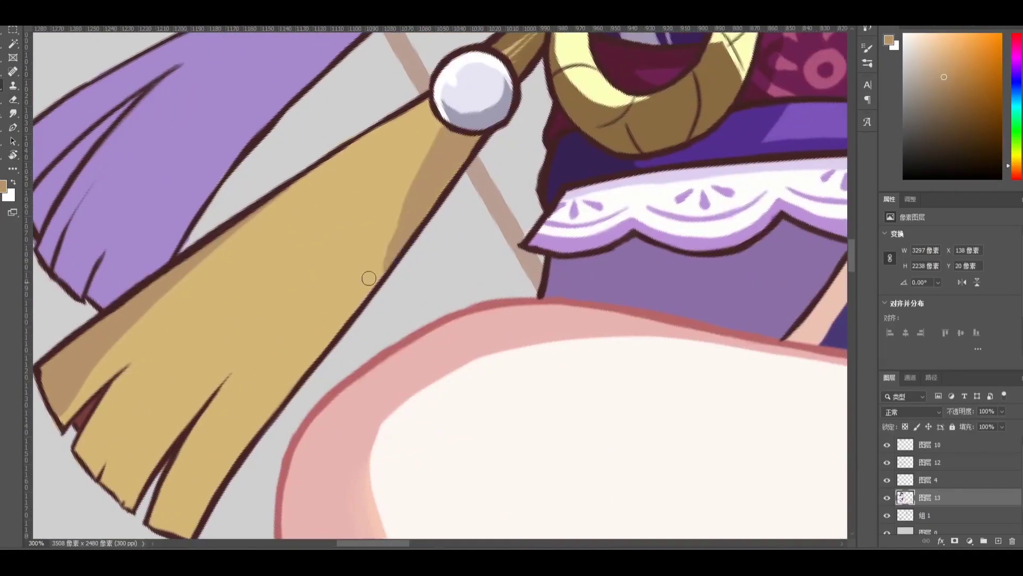
left_click_drag(442, 133, 341, 330)
left_click_drag(228, 320, 265, 278)
mouse_move(261, 315)
left_mouse_down()
mouse_move(199, 465)
mouse_move(310, 373)
mouse_move(331, 331)
mouse_move(188, 135)
left_mouse_up()
Shade the purple tassel with violet shadows along its folds and edges, and fill the slit at its hem with dark purple
left_click(187, 134, "alt")
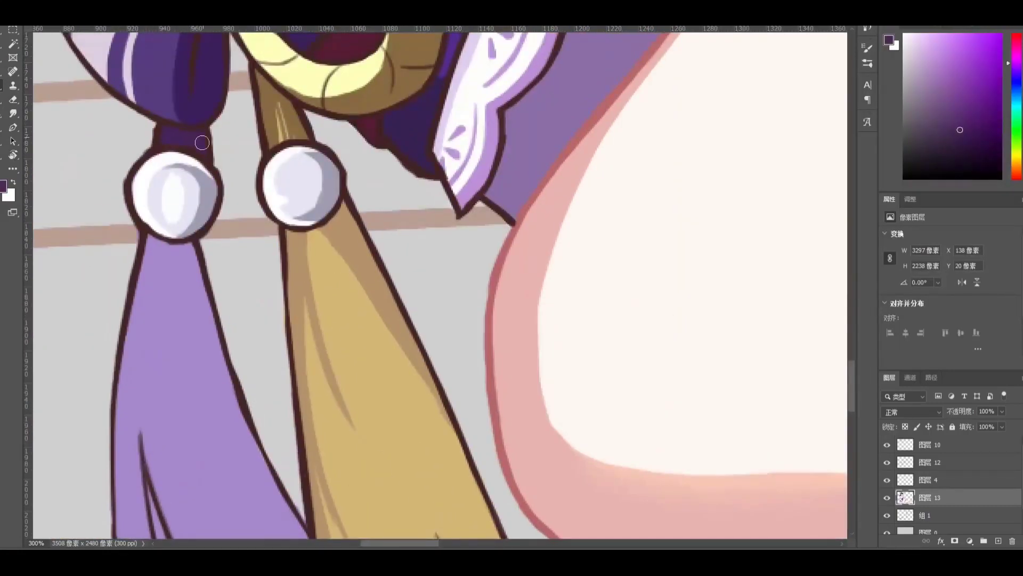
scroll(199, 142, "down", 5)
left_click_drag(142, 366, 213, 319)
scroll(274, 115, "down", 2)
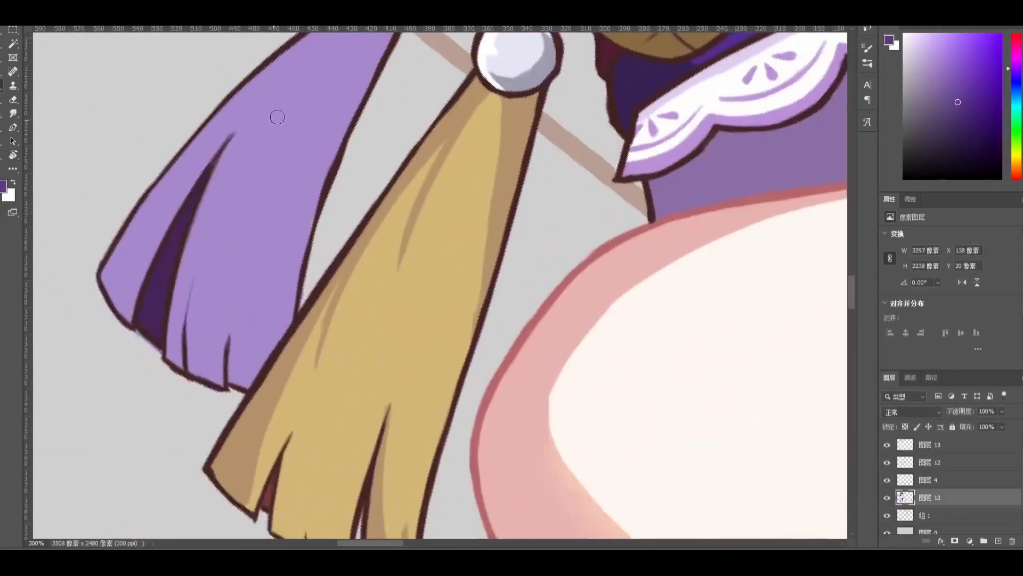
scroll(283, 132, "up", 1)
scroll(282, 132, "down", 1)
left_click_drag(277, 50, 128, 171)
scroll(128, 170, "down", 2)
left_click_drag(237, 154, 152, 363)
scroll(231, 137, "down", 2)
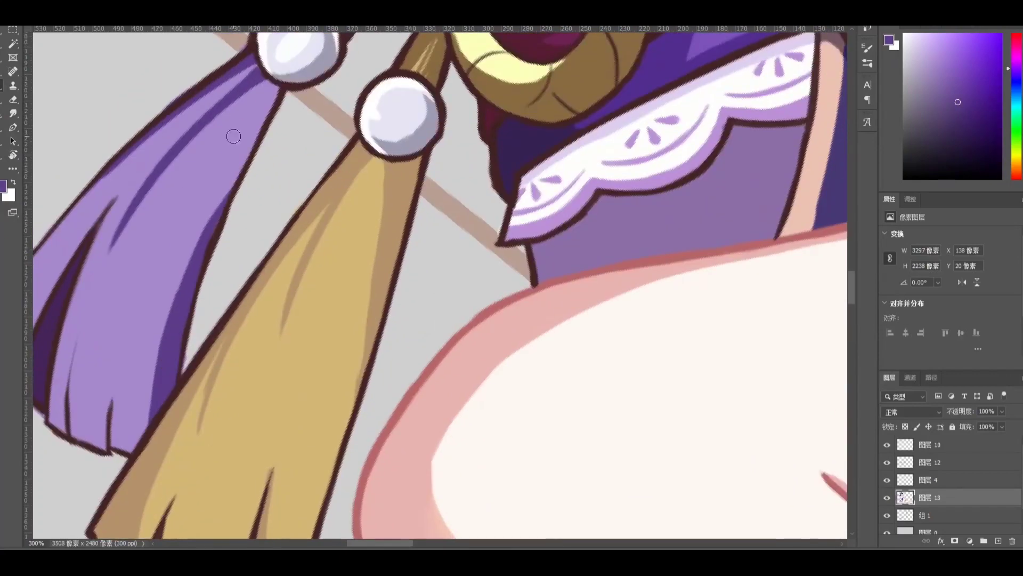
scroll(155, 185, "up", 2)
Lasso the front hair on layer 图层 13, following the bangs, the long side lock and the edges of the hair ornaments
scroll(183, 299, "down", 10)
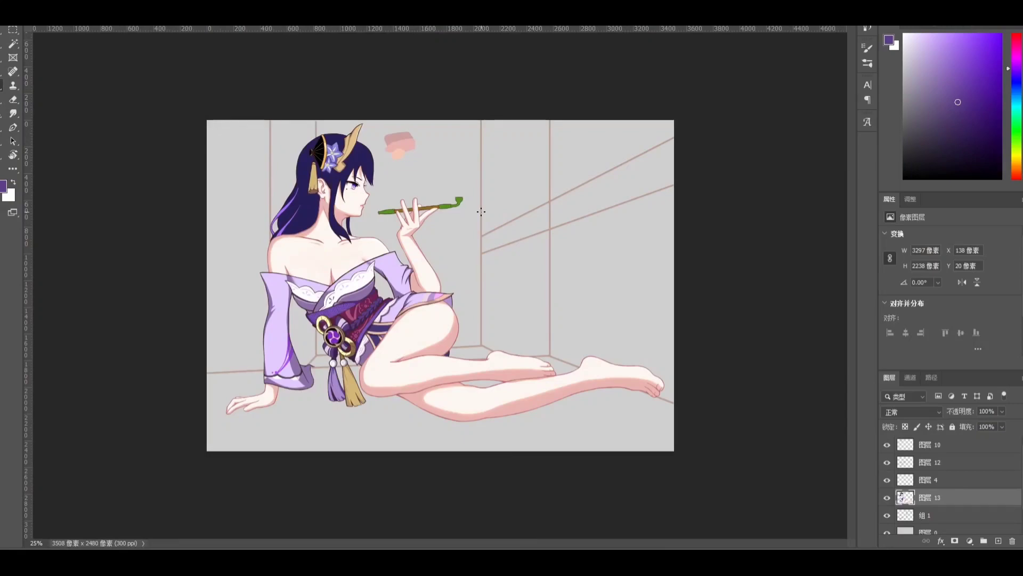
scroll(481, 212, "up", 5)
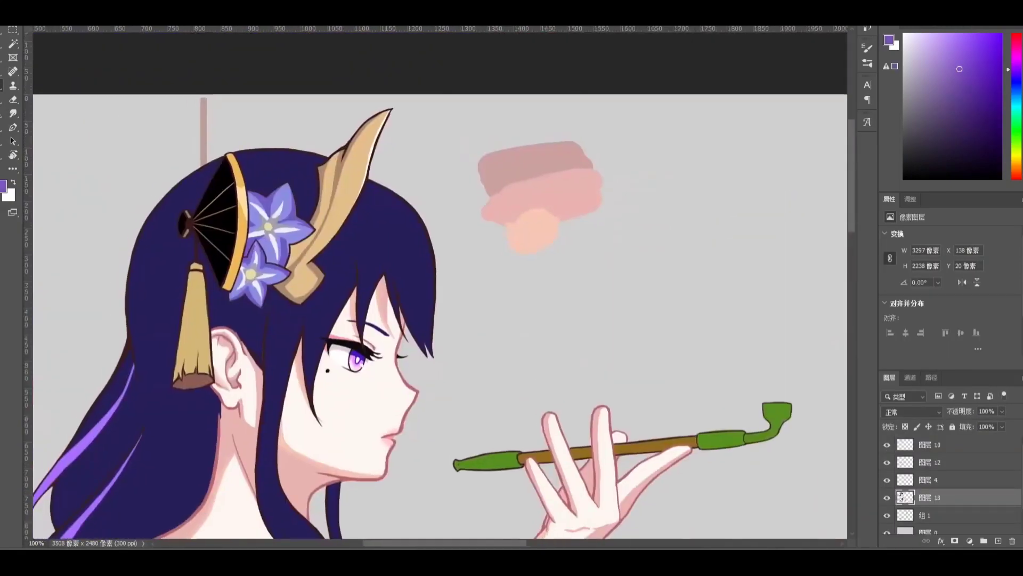
key("r")
left_click_drag(481, 215, 404, 251)
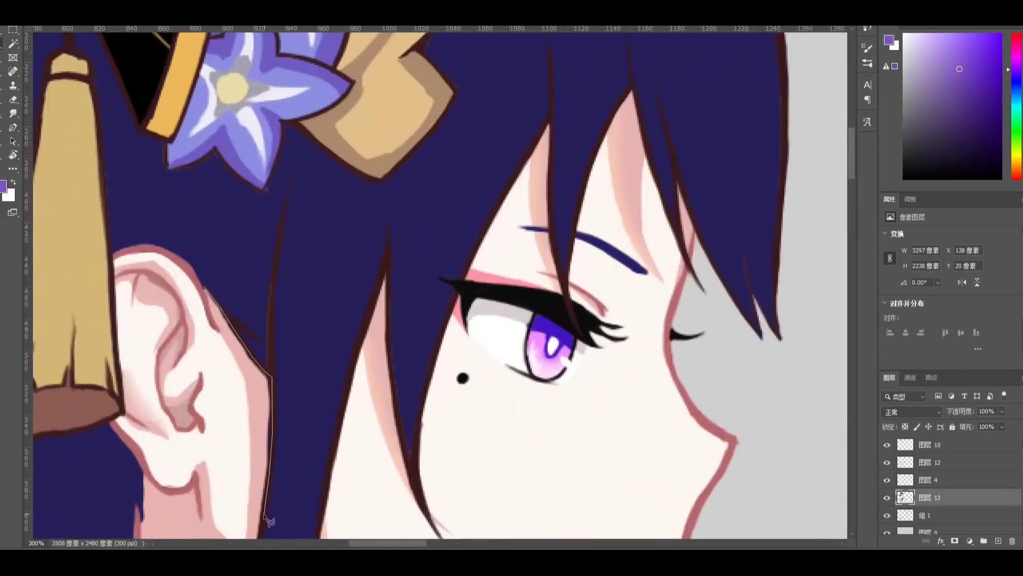
scroll(269, 520, "down", 9)
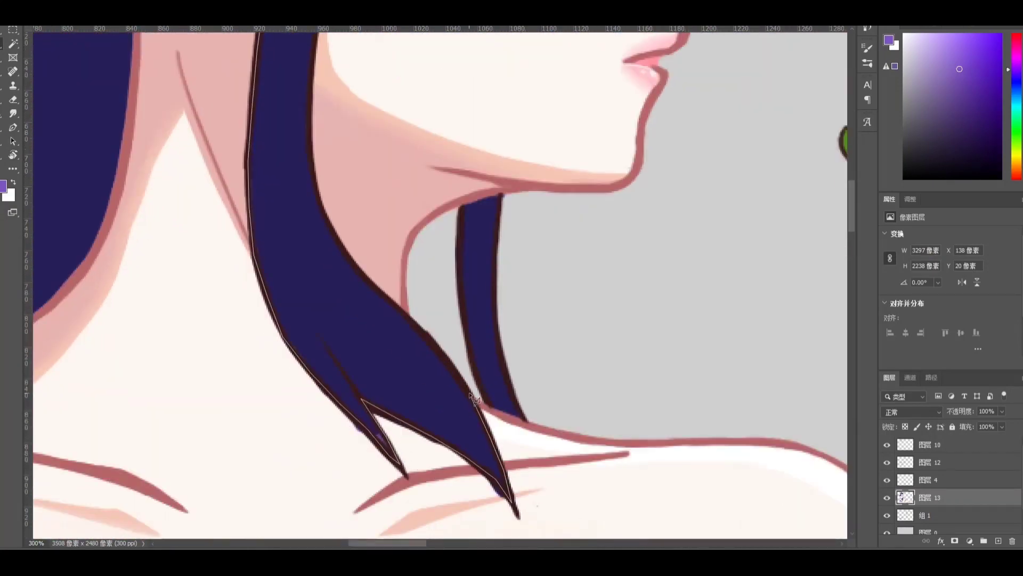
scroll(376, 189, "up", 8)
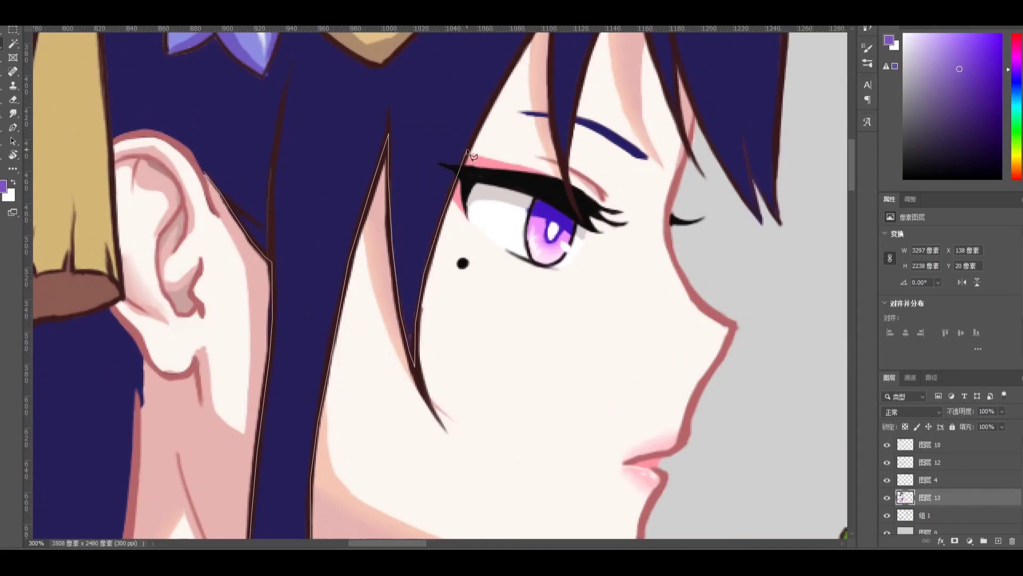
scroll(468, 153, "up", 4)
left_click(550, 202)
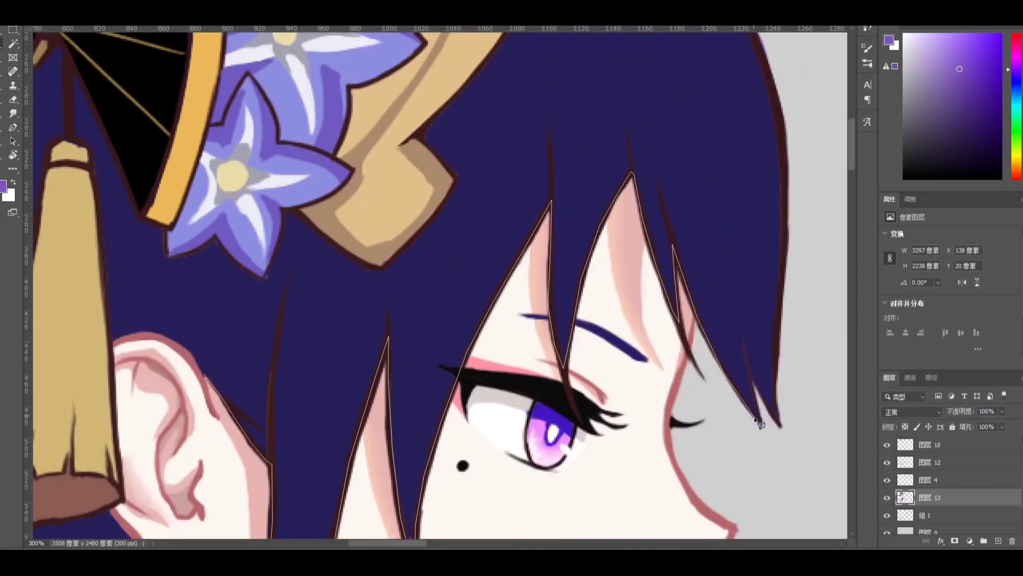
scroll(793, 245, "up", 4)
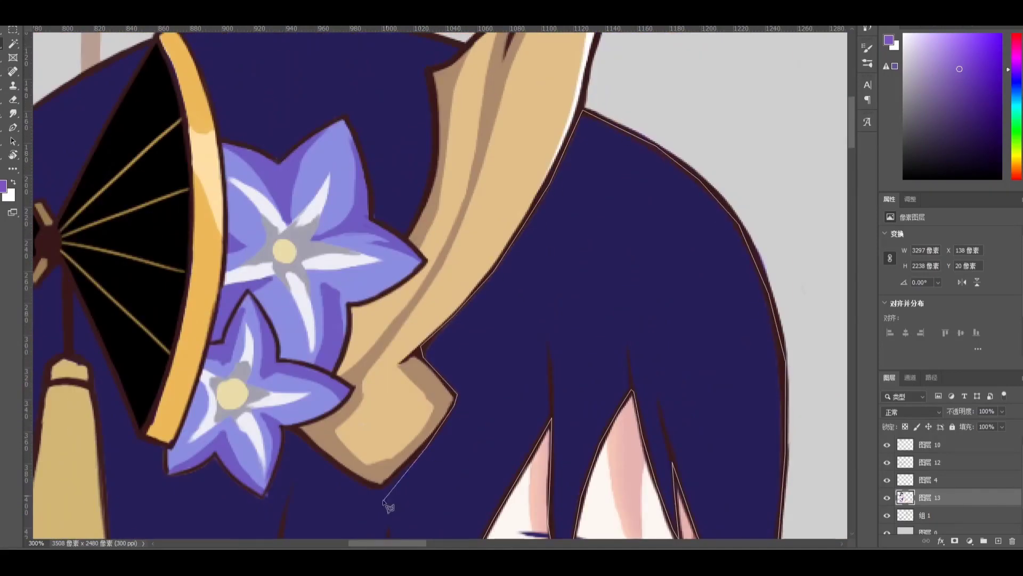
scroll(498, 443, "left", 6)
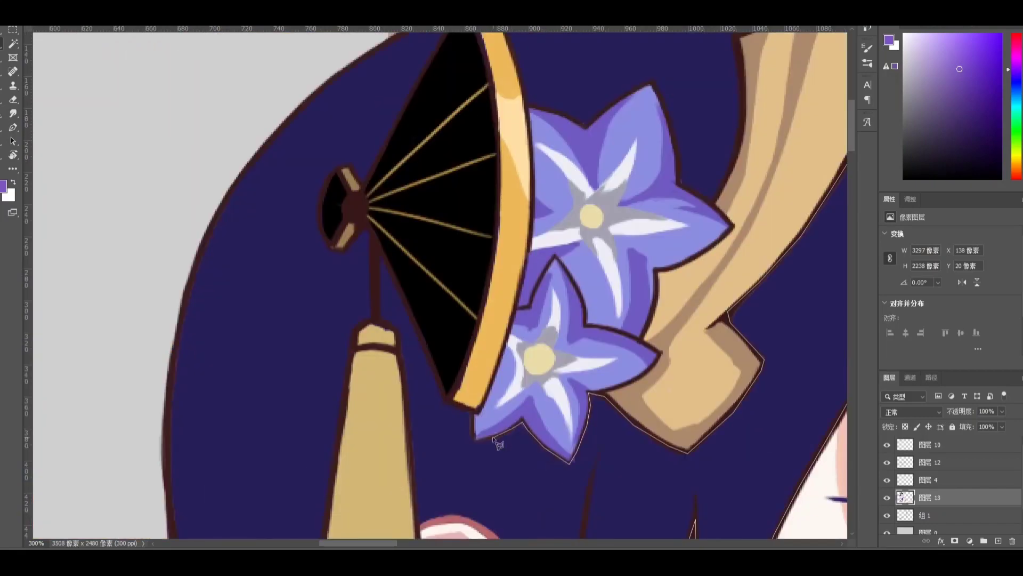
left_click(379, 257)
scroll(379, 257, "down", 4)
key("ctrl+minus")
key("ctrl+minus")
key("ctrl+minus")
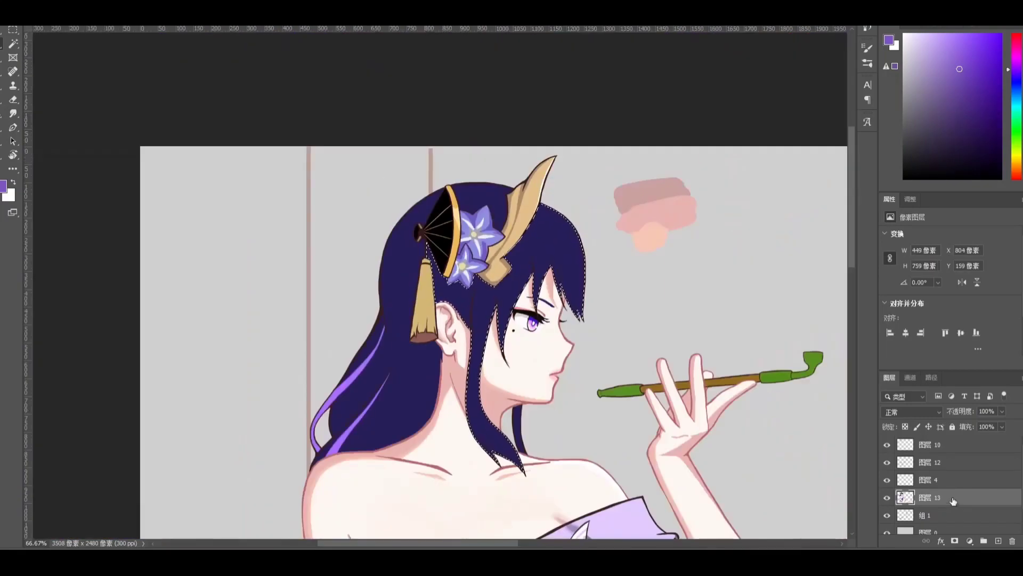
Lasso the crown hair between the fan and the horn ornament and combine it with the front hair on a separate layer
key("ctrl+plus")
key("ctrl+plus")
key("ctrl+plus")
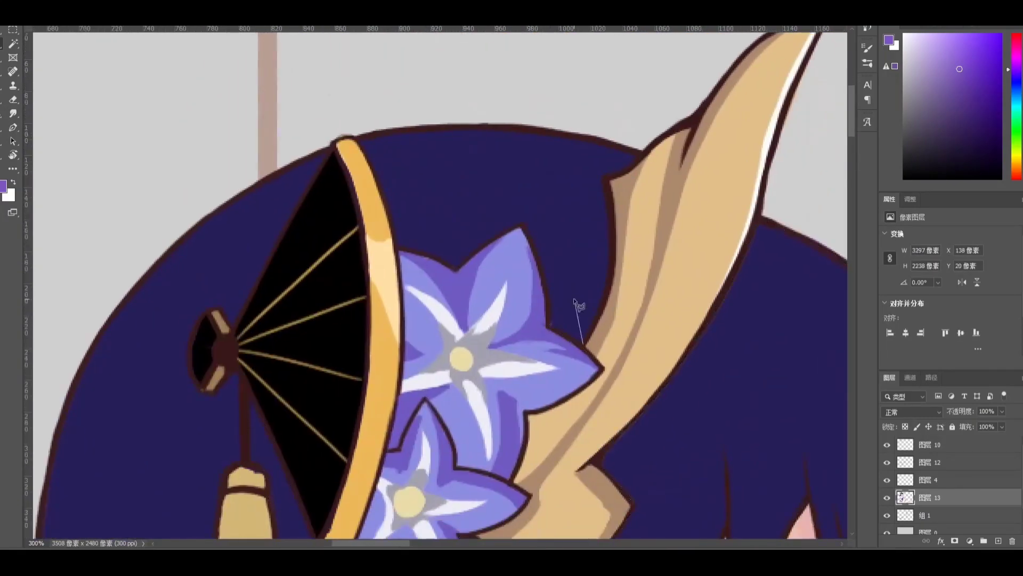
key("ctrl+j")
key("ctrl+minus")
key("ctrl+minus")
key("ctrl+minus")
key("ctrl+plus")
key("ctrl+plus")
key("ctrl+plus")
key("ctrl+plus")
scroll(512, 453, "down", 3)
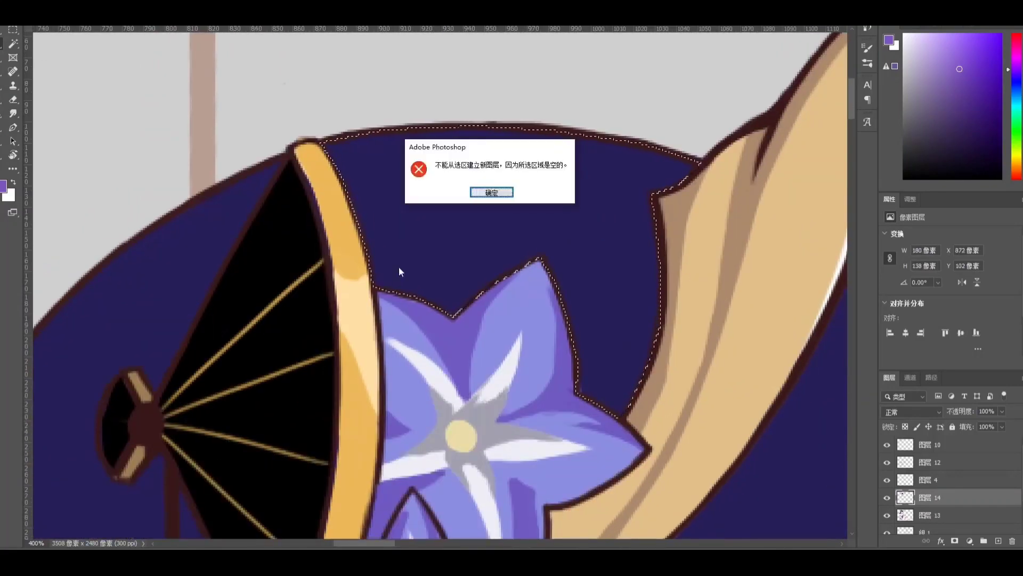
key("Return")
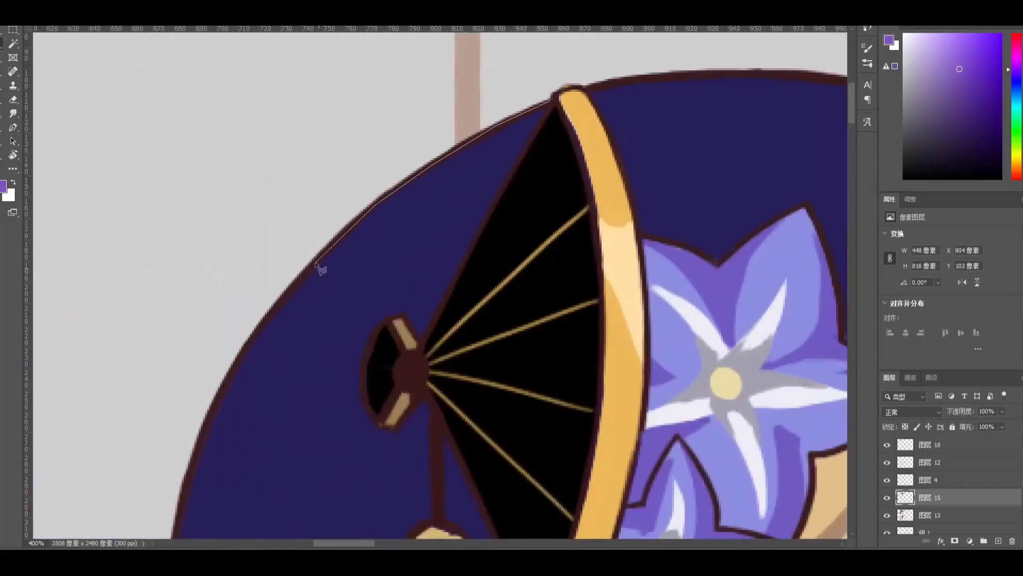
Lasso the back hair around the fan, tassel, ear and shoulder, and bring it from layer 图层 13 onto the separate hair layer
scroll(317, 264, "down", 8)
scroll(317, 264, "left", 8)
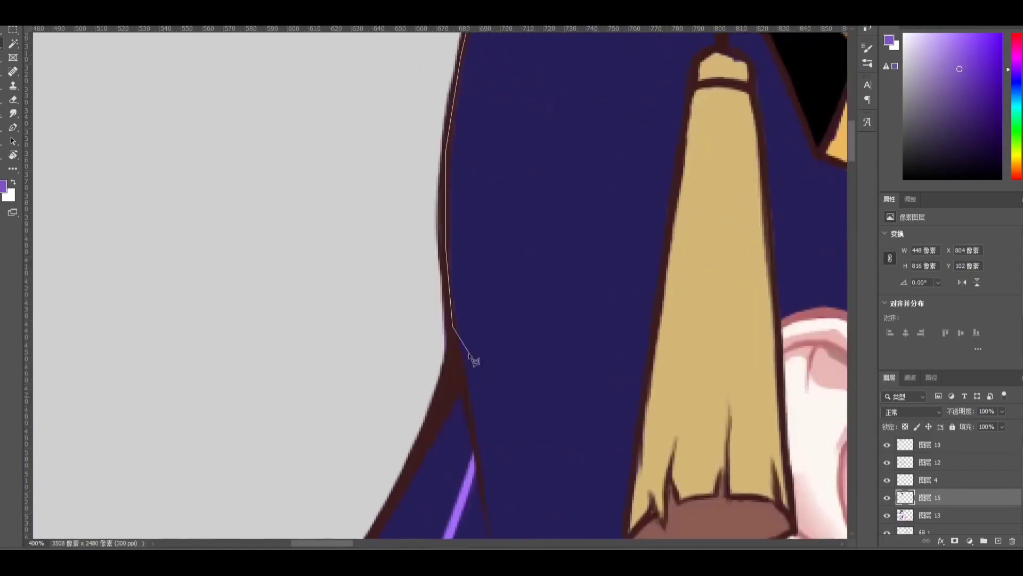
scroll(437, 488, "down", 5)
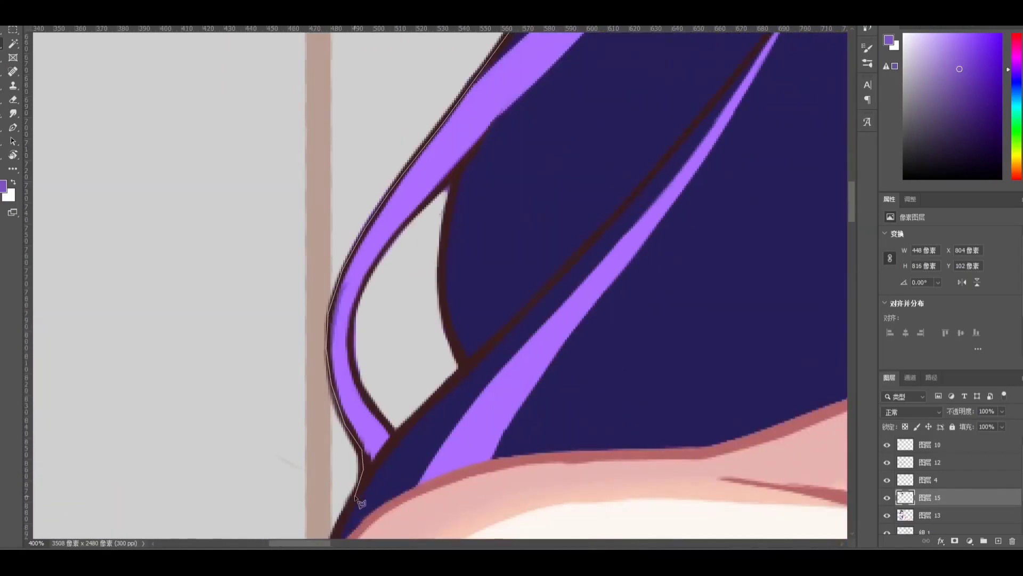
scroll(406, 406, "down", 10)
scroll(554, 316, "right", 8)
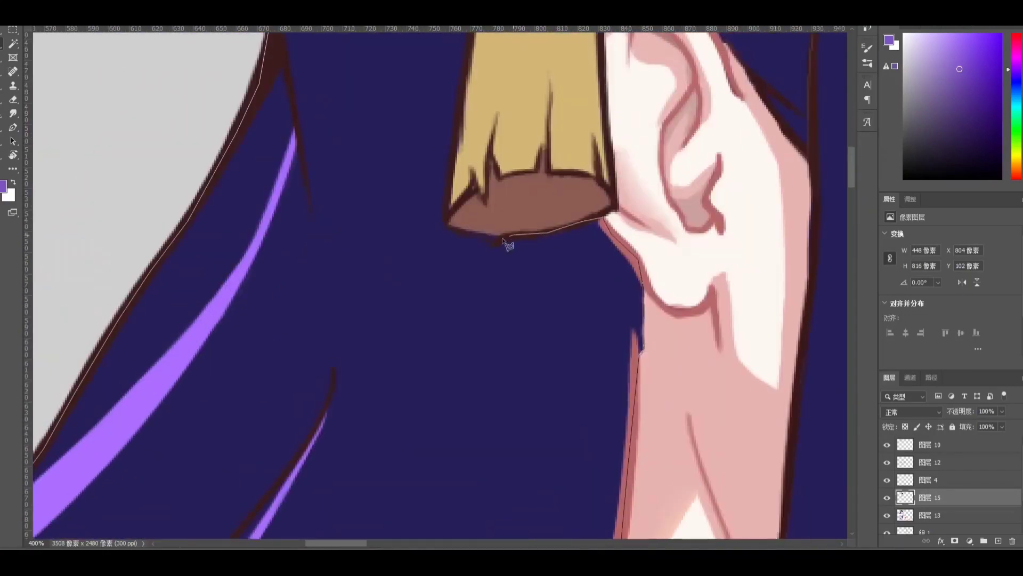
scroll(507, 245, "up", 8)
scroll(502, 125, "down", 6)
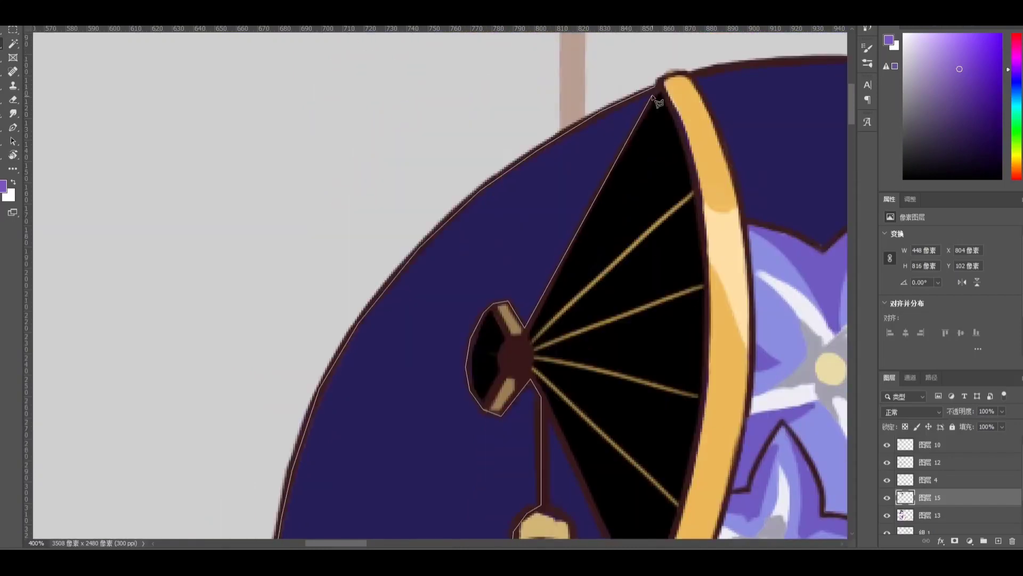
key("ctrl+j")
key("Delete")
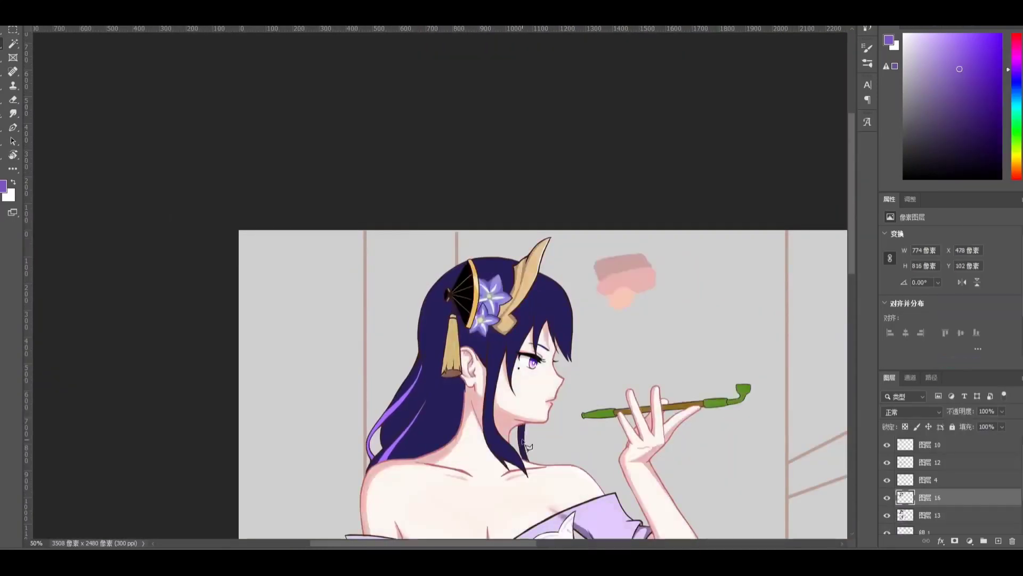
Add the thin strand behind the chin to the hair layer 图层 17, and hide layer 图层 13 to isolate the hair
scroll(445, 258, "up", 4)
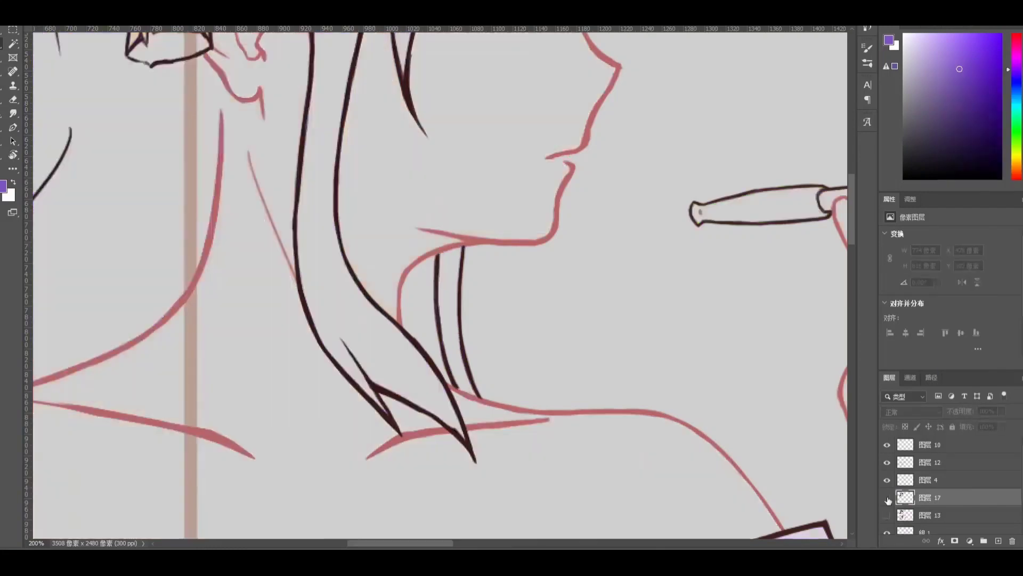
key("ctrl+0")
scroll(307, 144, "up", 4)
left_click_drag(307, 144, 668, 538)
left_click(887, 515)
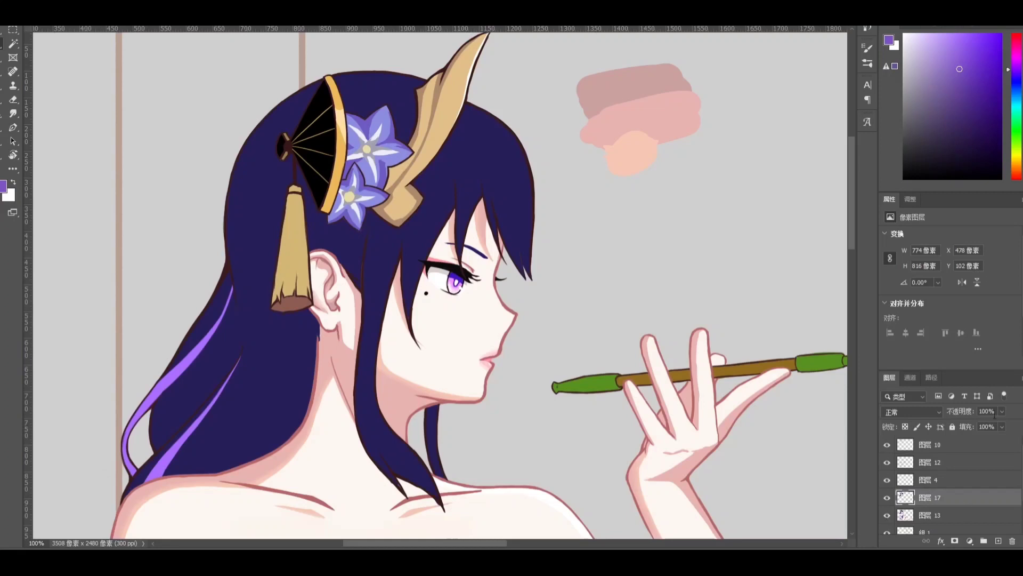
left_click(887, 515)
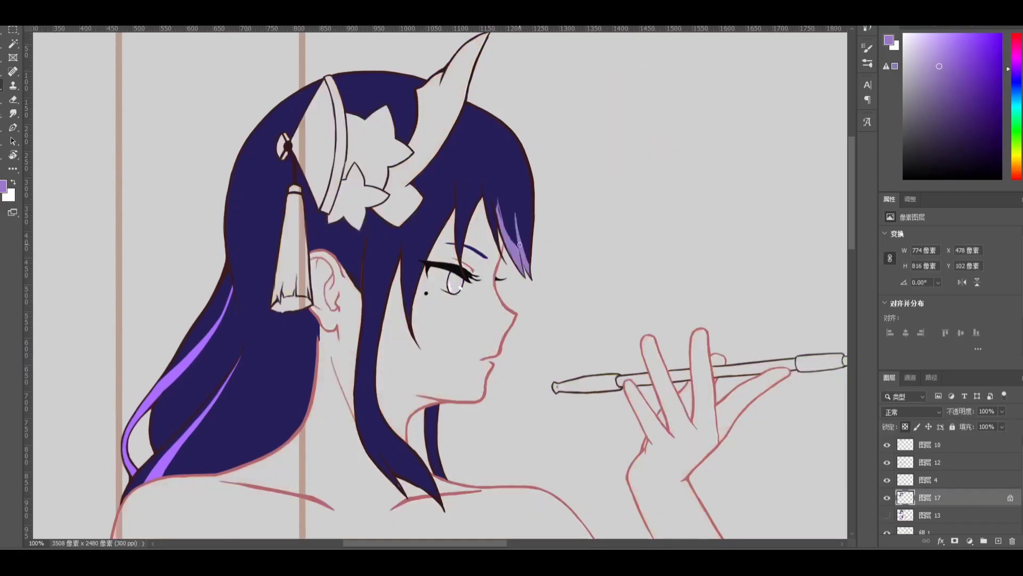
Try light purple streaks on the tips of the bangs on layer 图层 17
left_click_drag(458, 255, 368, 329)
mouse_move(368, 276)
left_mouse_down()
mouse_move(342, 151)
mouse_move(371, 205)
mouse_move(357, 370)
left_mouse_up()
left_click(356, 370, "alt")
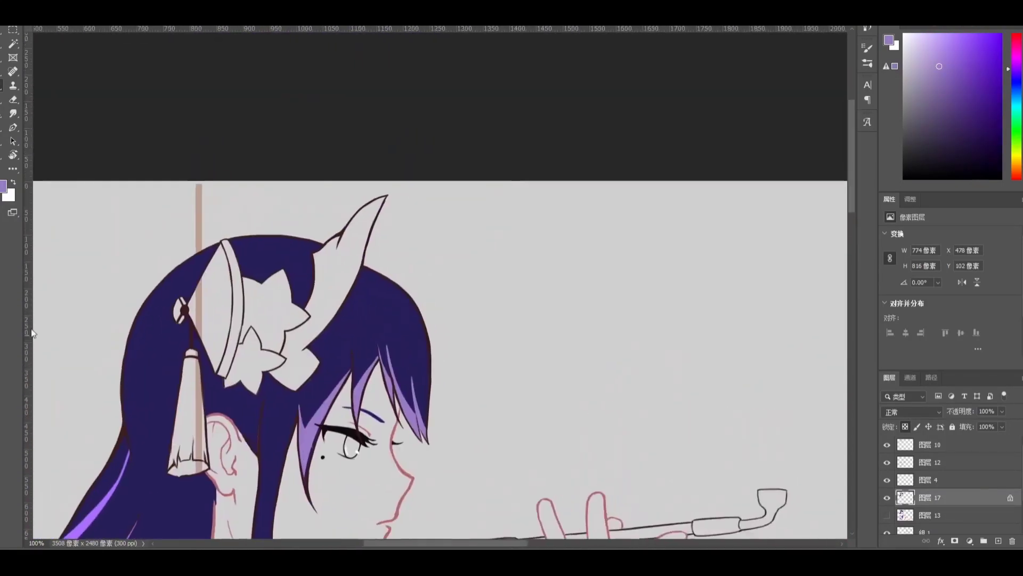
Repaint the front hair and the inner back hair beside the neck in a lighter indigo on layer 图层 17
left_click_drag(264, 391, 270, 355)
scroll(270, 355, "down", 2)
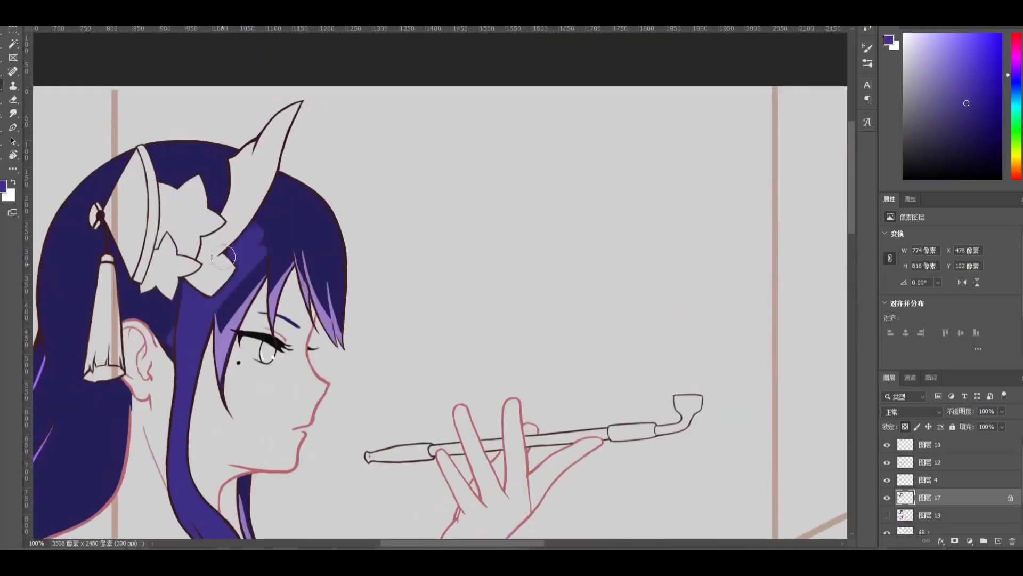
scroll(287, 337, "up", 2)
scroll(287, 337, "down", 2)
mouse_move(255, 320)
left_mouse_down()
mouse_move(173, 343)
mouse_move(190, 413)
left_mouse_up()
scroll(161, 315, "up", 2)
scroll(161, 315, "down", 2)
scroll(211, 415, "up", 2)
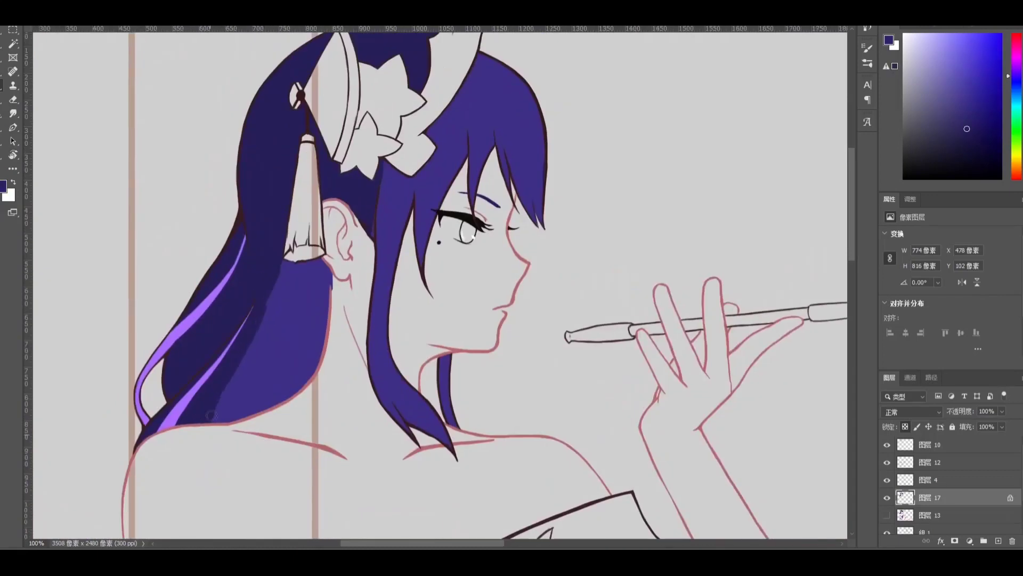
scroll(208, 445, "down", 1)
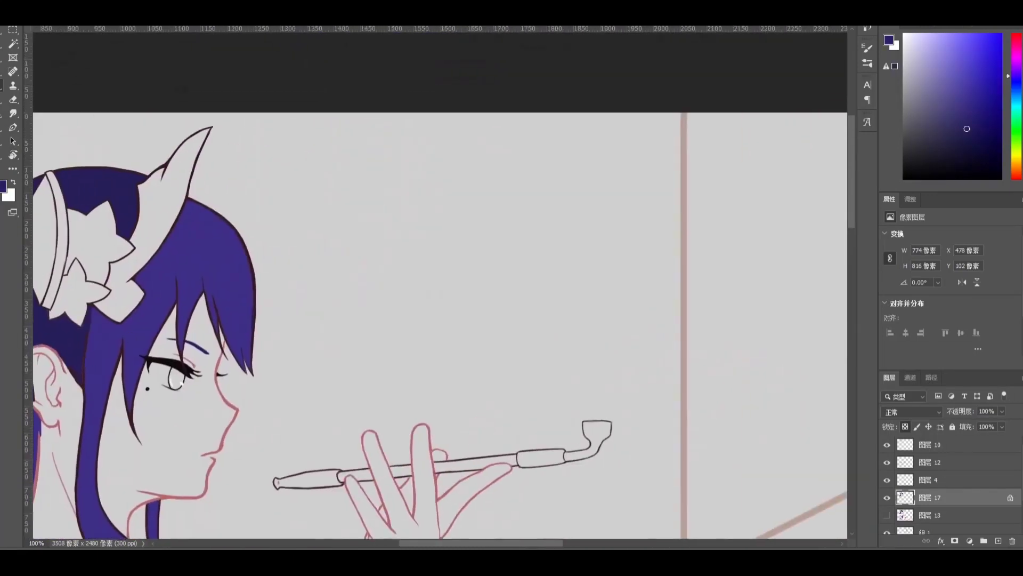
Paint light purple tips on the bangs, the long side lock and the strand behind the chin
scroll(412, 297, "up", 3)
mouse_move(411, 297)
left_mouse_down()
mouse_move(284, 305)
mouse_move(309, 307)
mouse_move(273, 391)
left_mouse_up()
left_click(331, 284, "alt")
mouse_move(305, 343)
left_mouse_down()
mouse_move(348, 251)
mouse_move(384, 215)
mouse_move(469, 189)
mouse_move(533, 186)
mouse_move(518, 122)
left_mouse_up()
left_click_drag(213, 419, 258, 323)
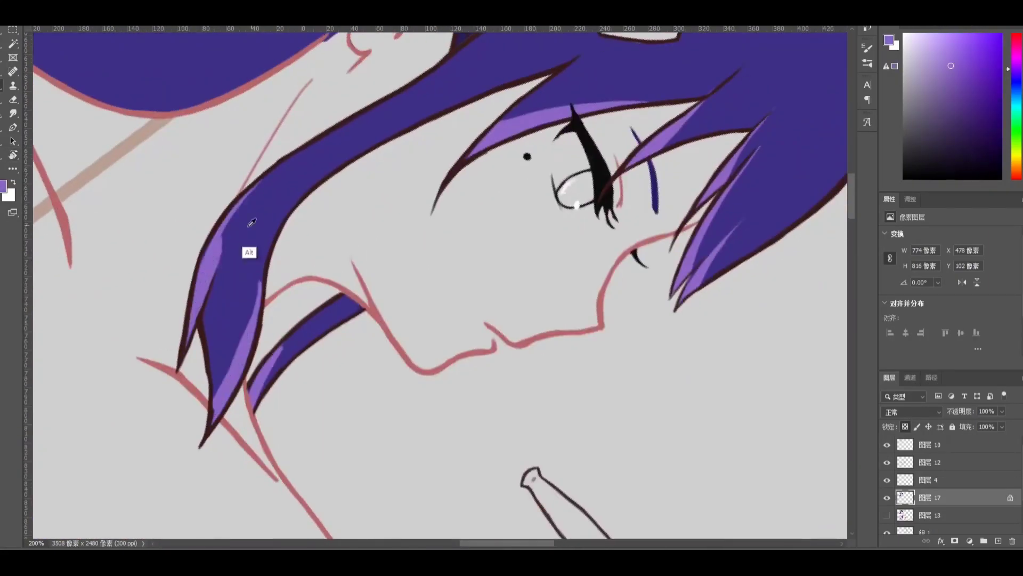
left_click_drag(252, 222, 373, 202)
mouse_move(442, 296)
left_mouse_down()
mouse_move(565, 192)
mouse_move(433, 301)
mouse_move(347, 322)
mouse_move(379, 242)
mouse_move(309, 170)
left_mouse_up()
key("h")
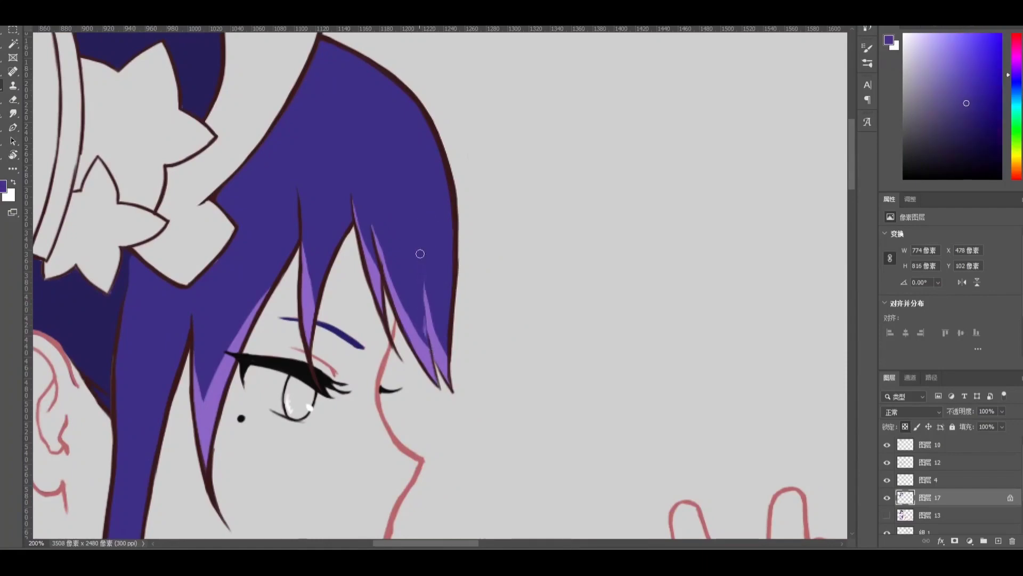
Paint dark indigo shadows along the crown and outer edge of the bangs on layer 图层 17
key("h")
left_click_drag(384, 230, 341, 299)
key("r")
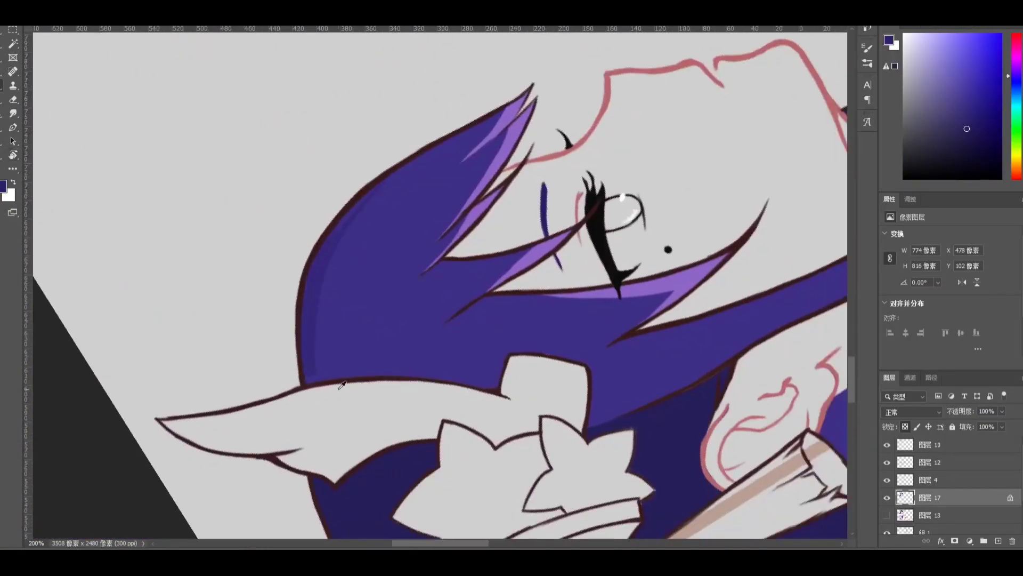
mouse_move(342, 385)
left_mouse_down()
mouse_move(452, 171)
mouse_move(366, 178)
mouse_move(350, 243)
left_mouse_up()
key("alt")
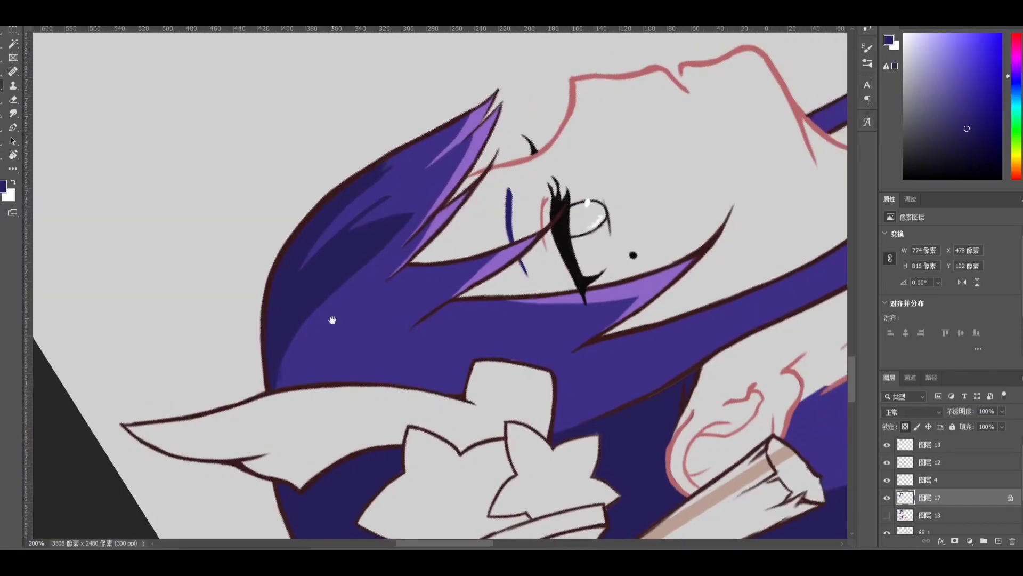
left_click_drag(332, 320, 276, 356)
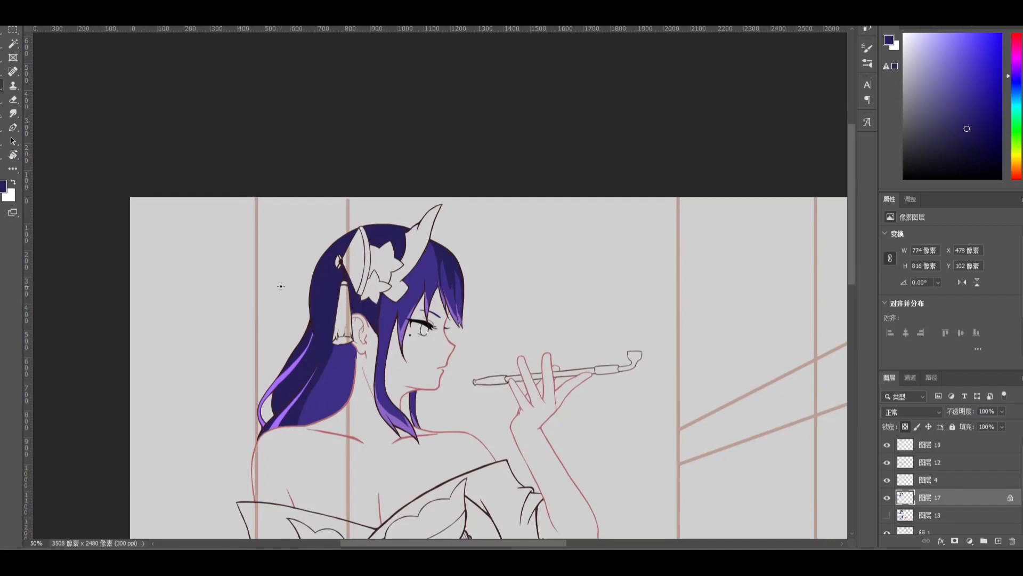
Extend the dark indigo shadows across the front hair beside the ornament and at the root of the long side lock
key("ctrl+plus")
key("ctrl+plus")
key("ctrl+plus")
scroll(236, 270, "down", 3)
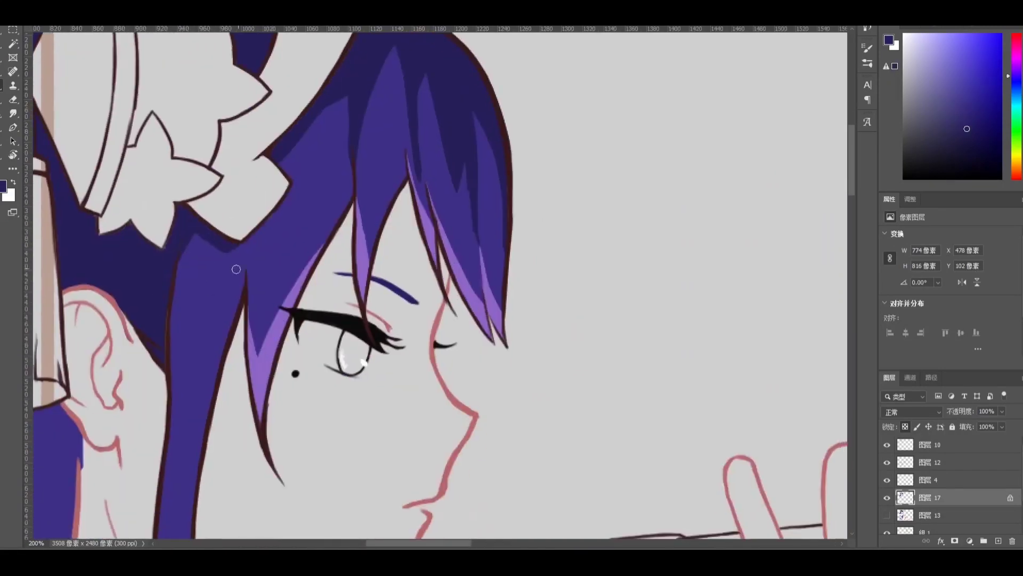
left_click_drag(254, 246, 213, 326)
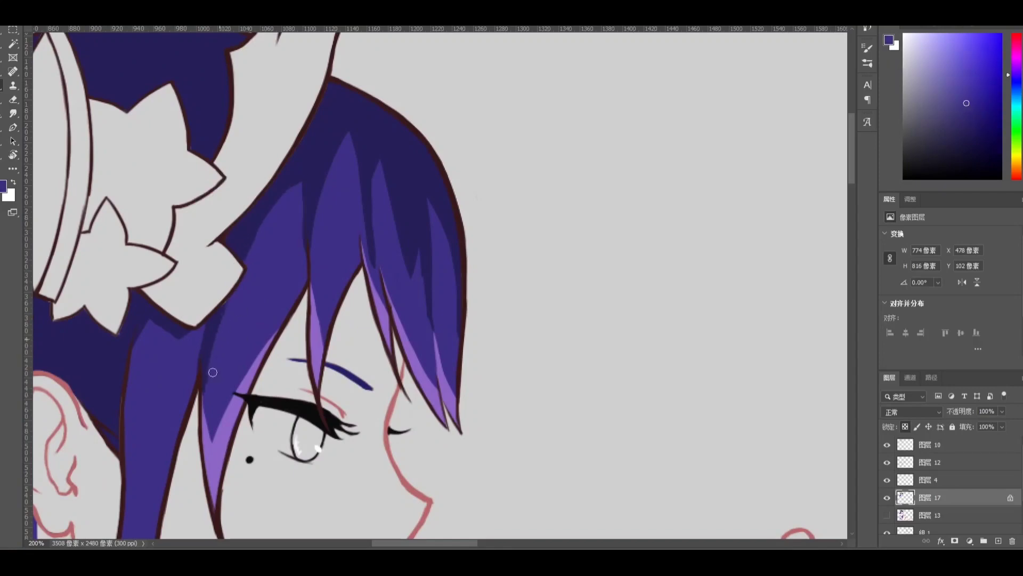
key("ctrl+minus")
scroll(408, 245, "down", 2)
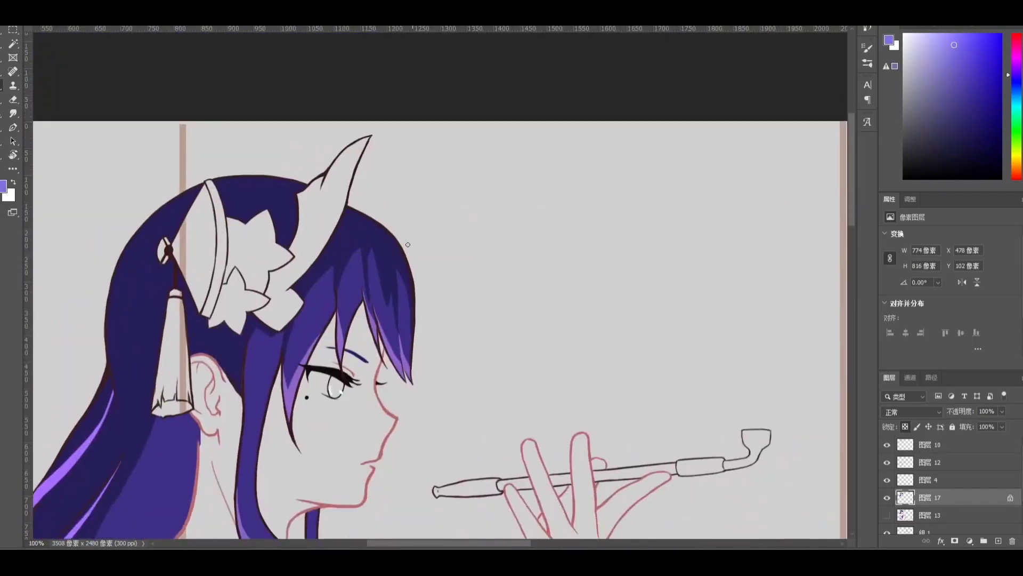
Paint a jagged band of lavender highlights across the outer strands of the bangs
key("ctrl+plus")
mouse_move(411, 235)
left_mouse_down()
mouse_move(467, 262)
mouse_move(416, 309)
mouse_move(387, 224)
left_mouse_up()
left_click_drag(373, 235, 351, 277)
left_click_drag(423, 245, 384, 296)
key("Escape")
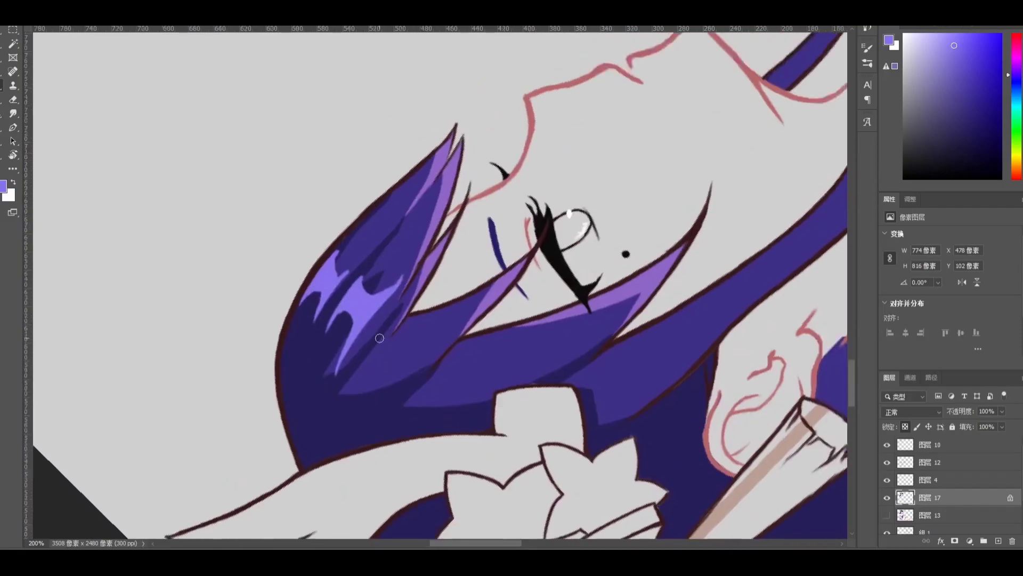
left_click_drag(445, 240, 350, 266)
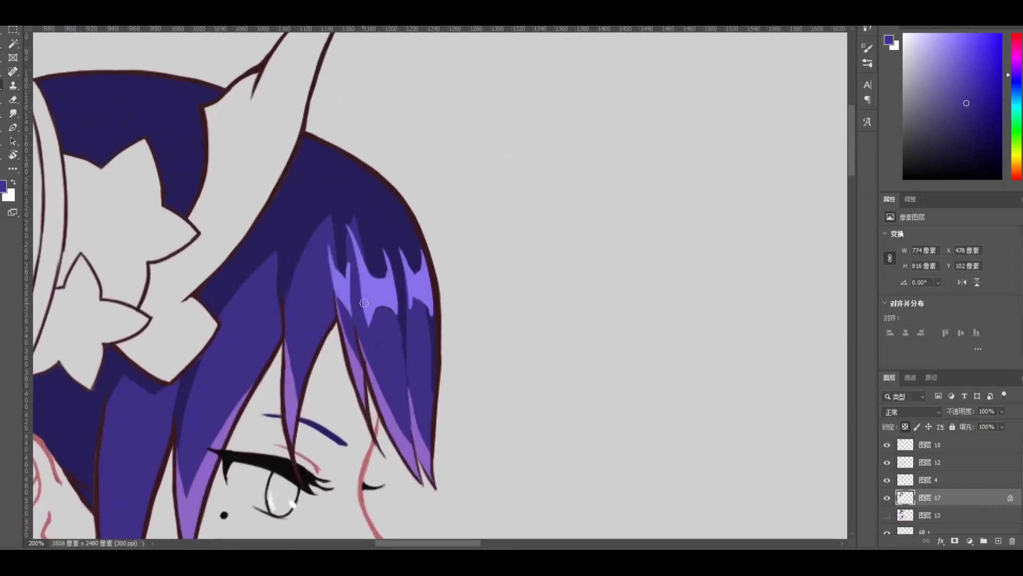
Refine the highlight edges with indigo and extend the lavender band onto the neighbouring strand of the bangs
left_click(364, 303, "alt")
left_click_drag(354, 304, 346, 279)
left_click_drag(299, 228, 278, 319)
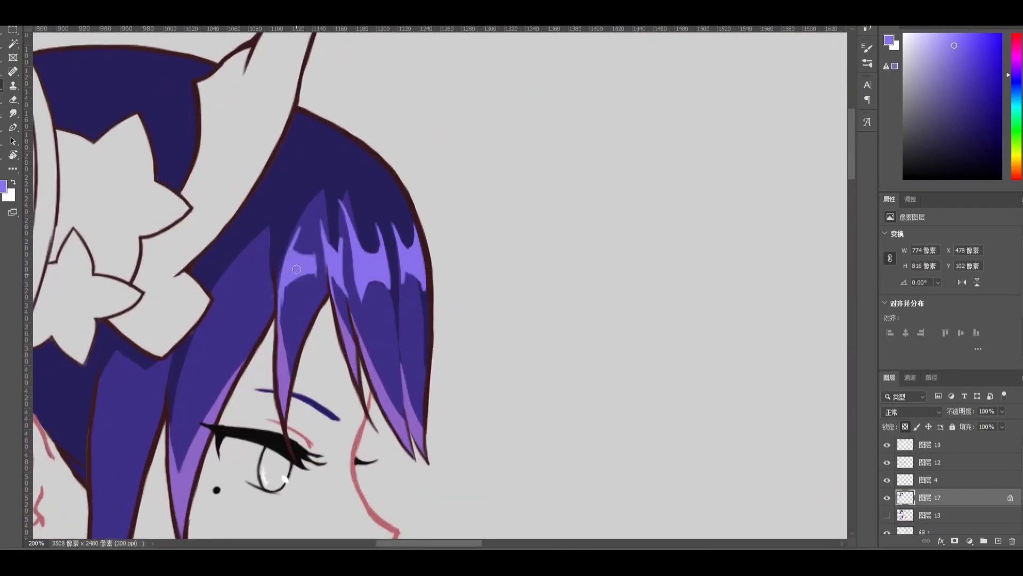
key("ctrl+minus")
key("ctrl+minus")
key("ctrl+minus")
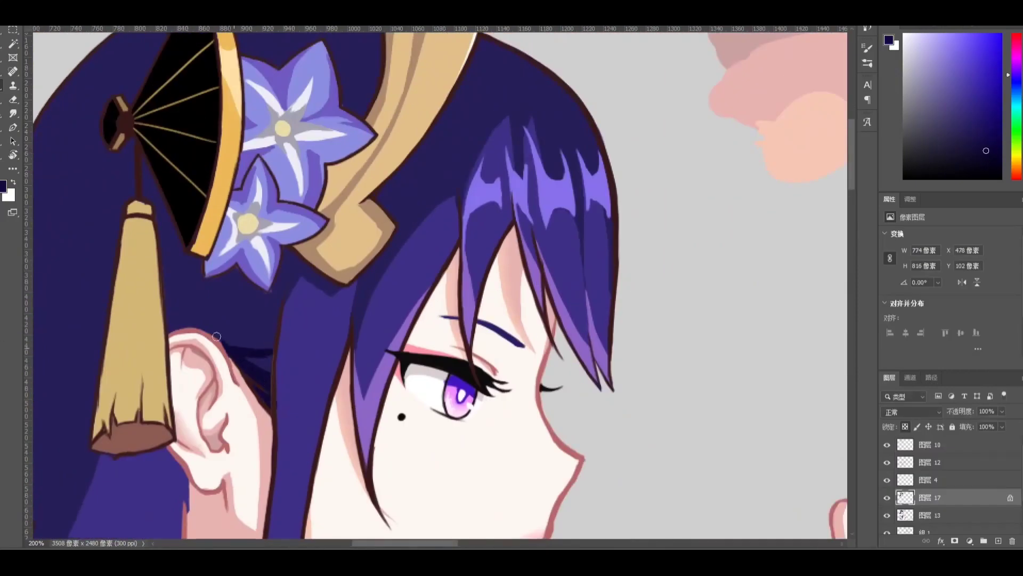
Paint darker navy strands in the hair behind the ear and between the horn ornament and the flowers
mouse_move(234, 316)
left_mouse_down()
mouse_move(274, 320)
mouse_move(408, 254)
left_mouse_up()
key("r")
left_click_drag(355, 275, 381, 220)
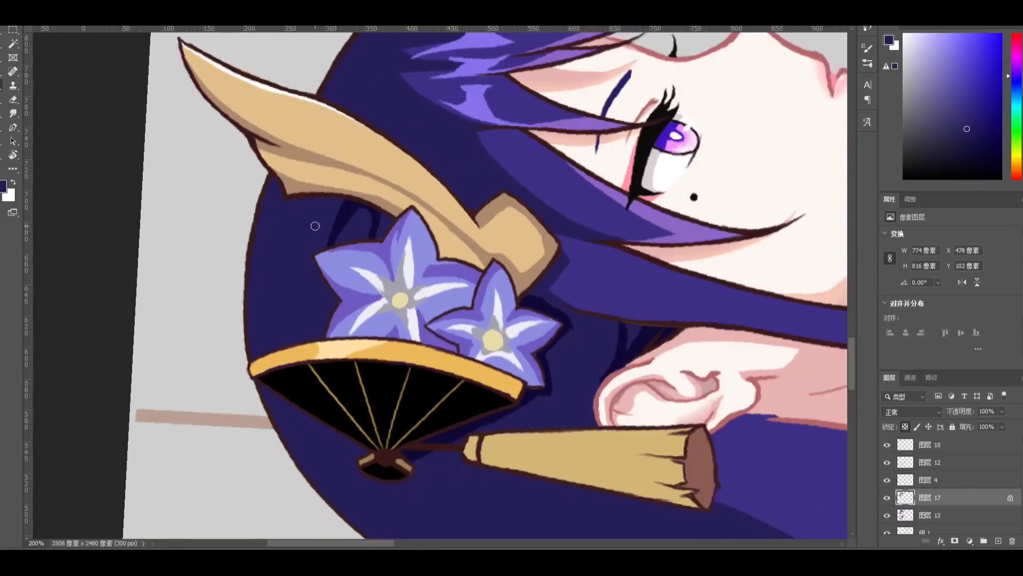
Shade the lower back hair beside the looping purple strand and its tip at the shoulder with dark navy
left_click_drag(260, 467, 229, 315)
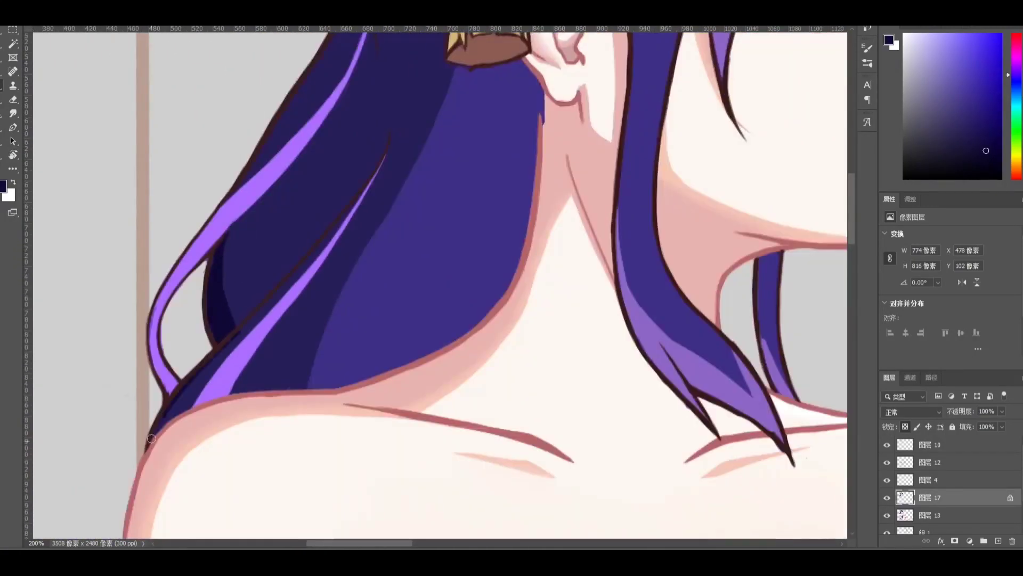
left_click_drag(151, 438, 146, 505)
left_click_drag(203, 377, 273, 440)
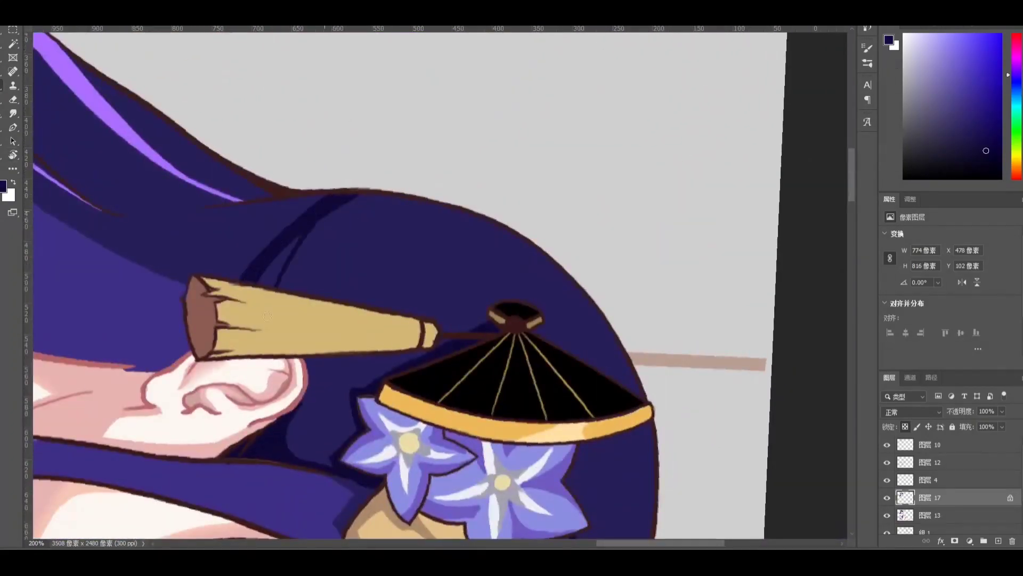
Paint dark navy shadow strands in the back hair behind the tassel and along the edge of the lighter inner hair
mouse_move(359, 185)
left_mouse_down()
mouse_move(320, 267)
mouse_move(473, 156)
mouse_move(309, 342)
mouse_move(315, 372)
mouse_move(267, 244)
left_mouse_up()
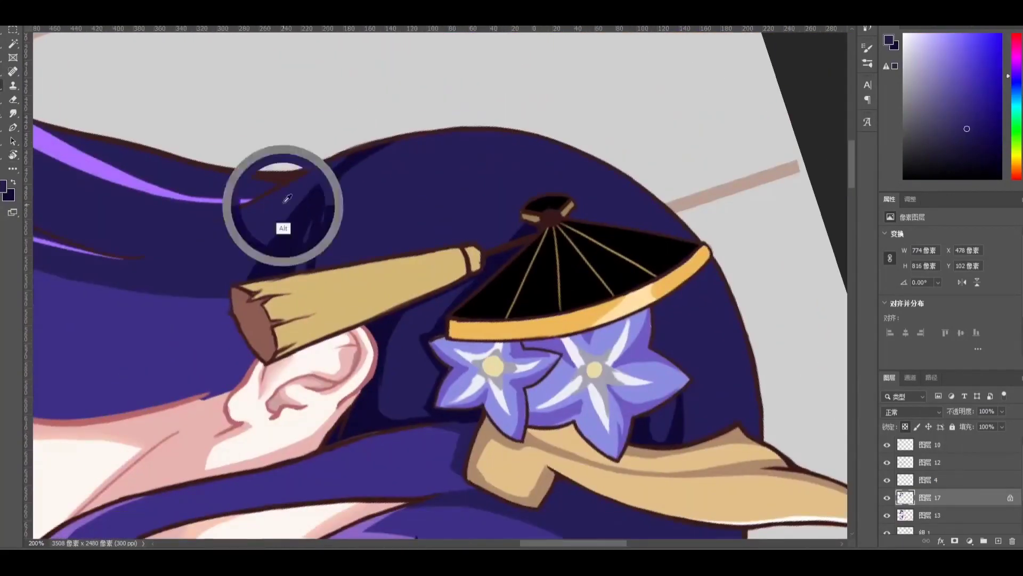
key("ctrl+0")
scroll(262, 153, "up", 3)
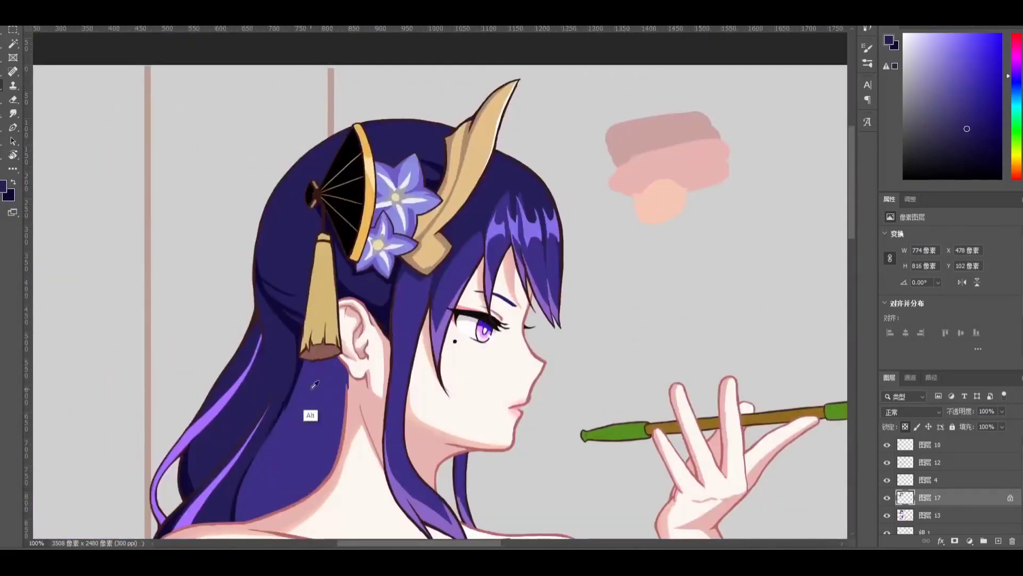
scroll(314, 383, "up", 3)
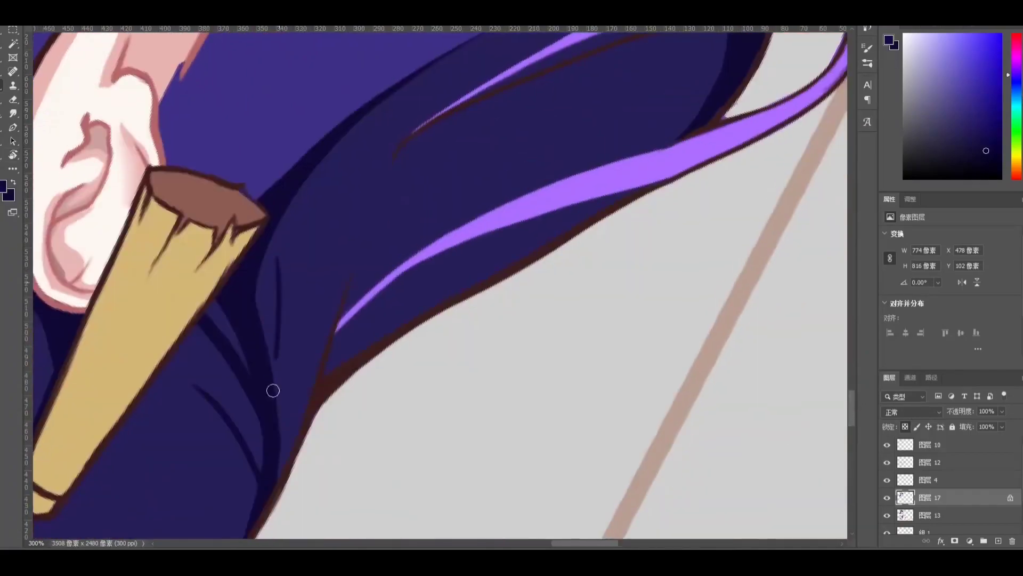